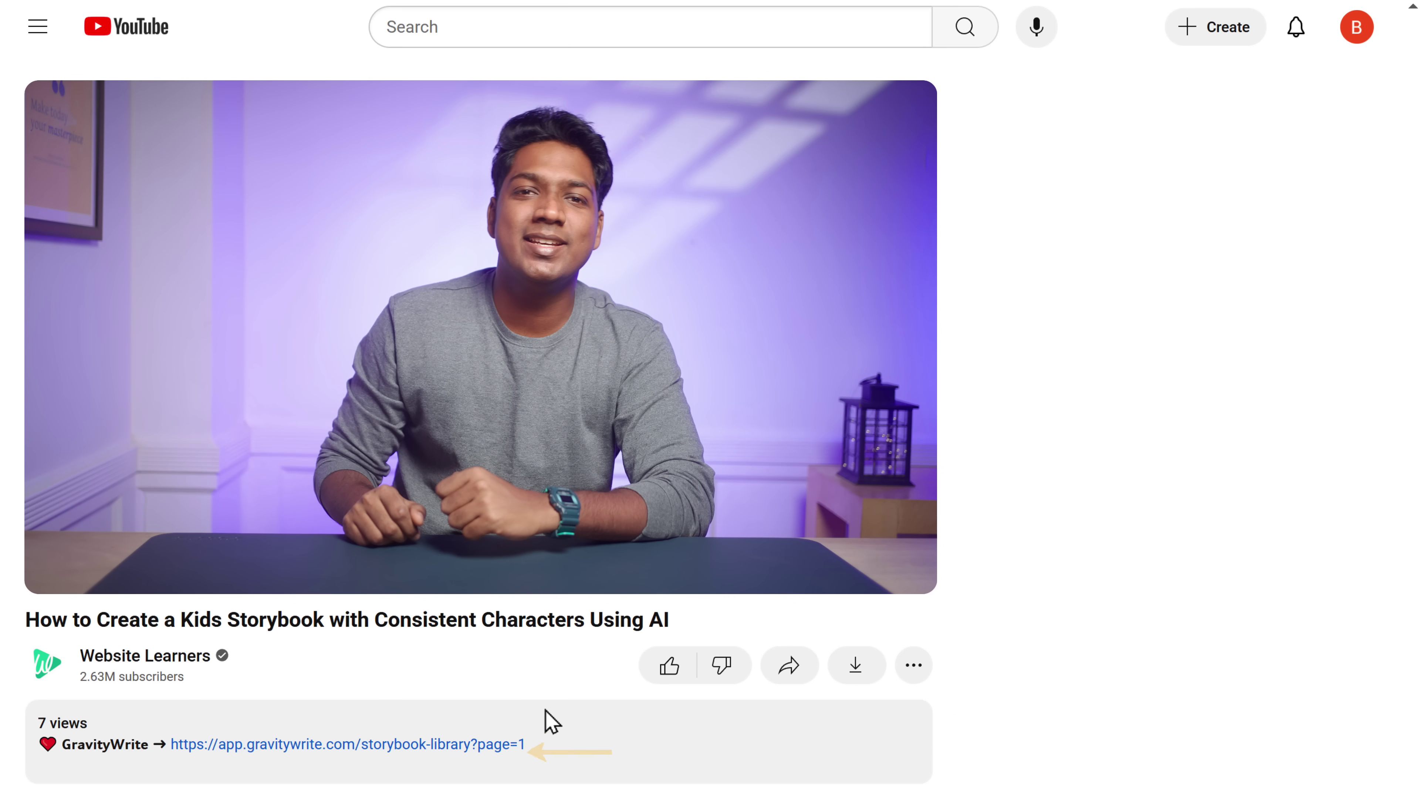
# Step: Go to the GravityWrite Storybook Library, start new storybook images and open the AI story writer
pyautogui.click(291, 746)
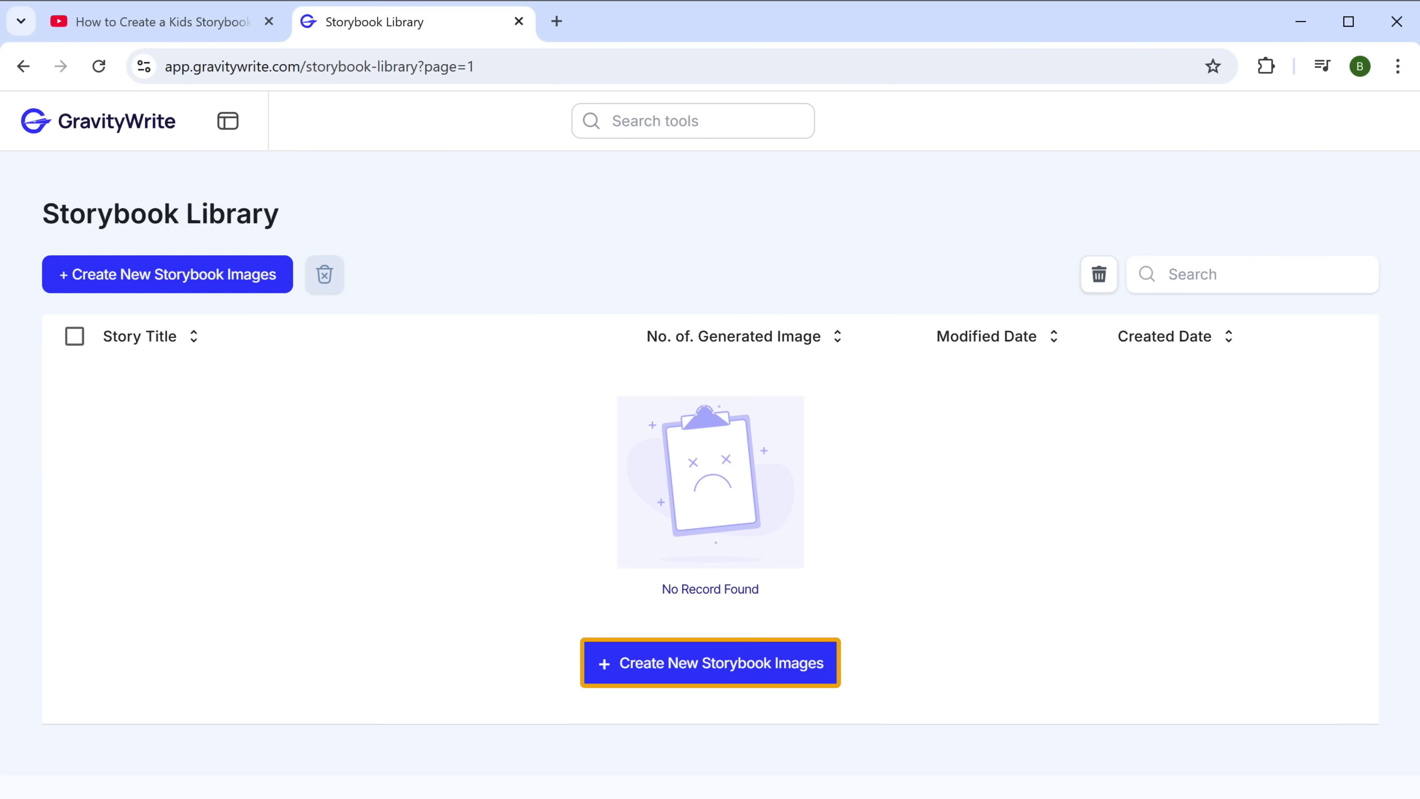
pyautogui.click(739, 677)
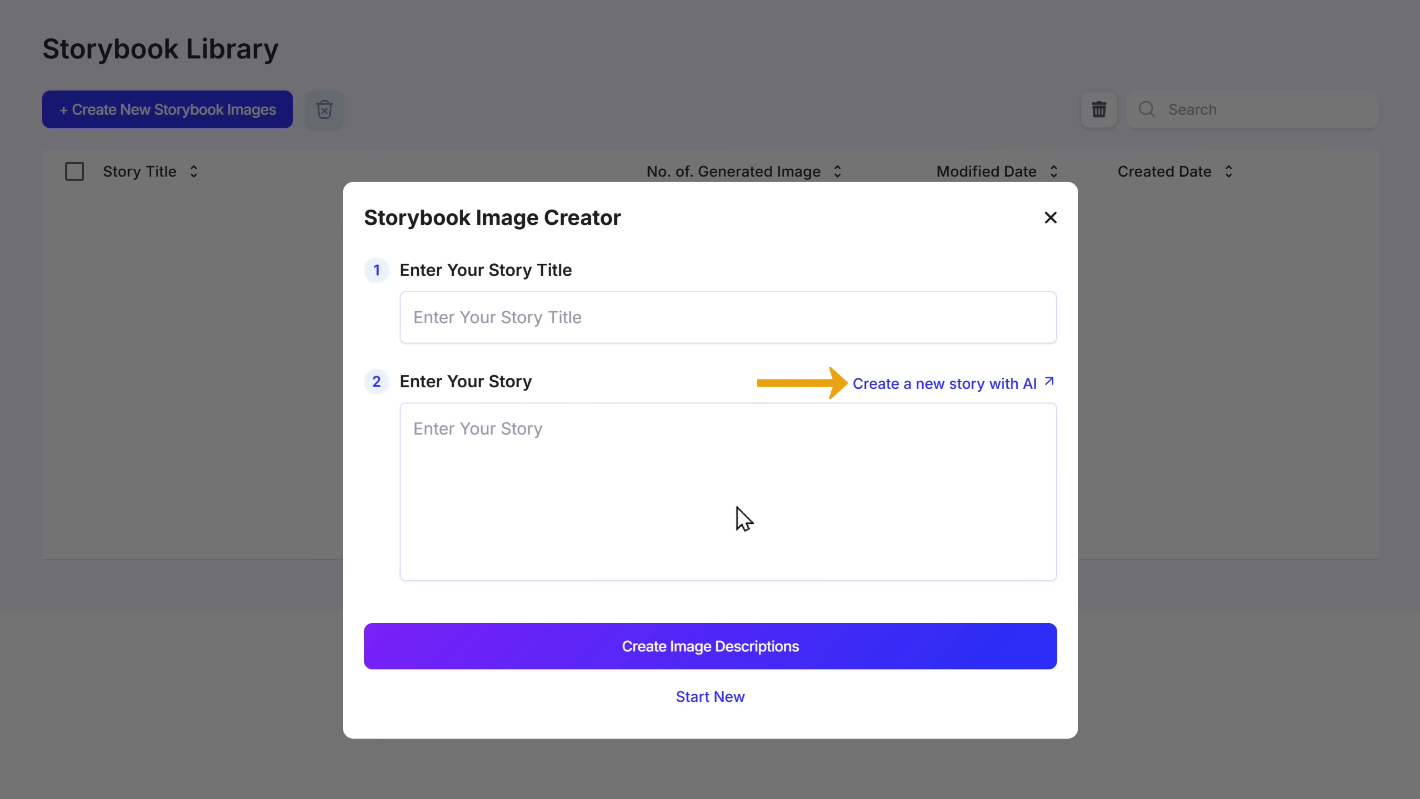
pyautogui.click(927, 392)
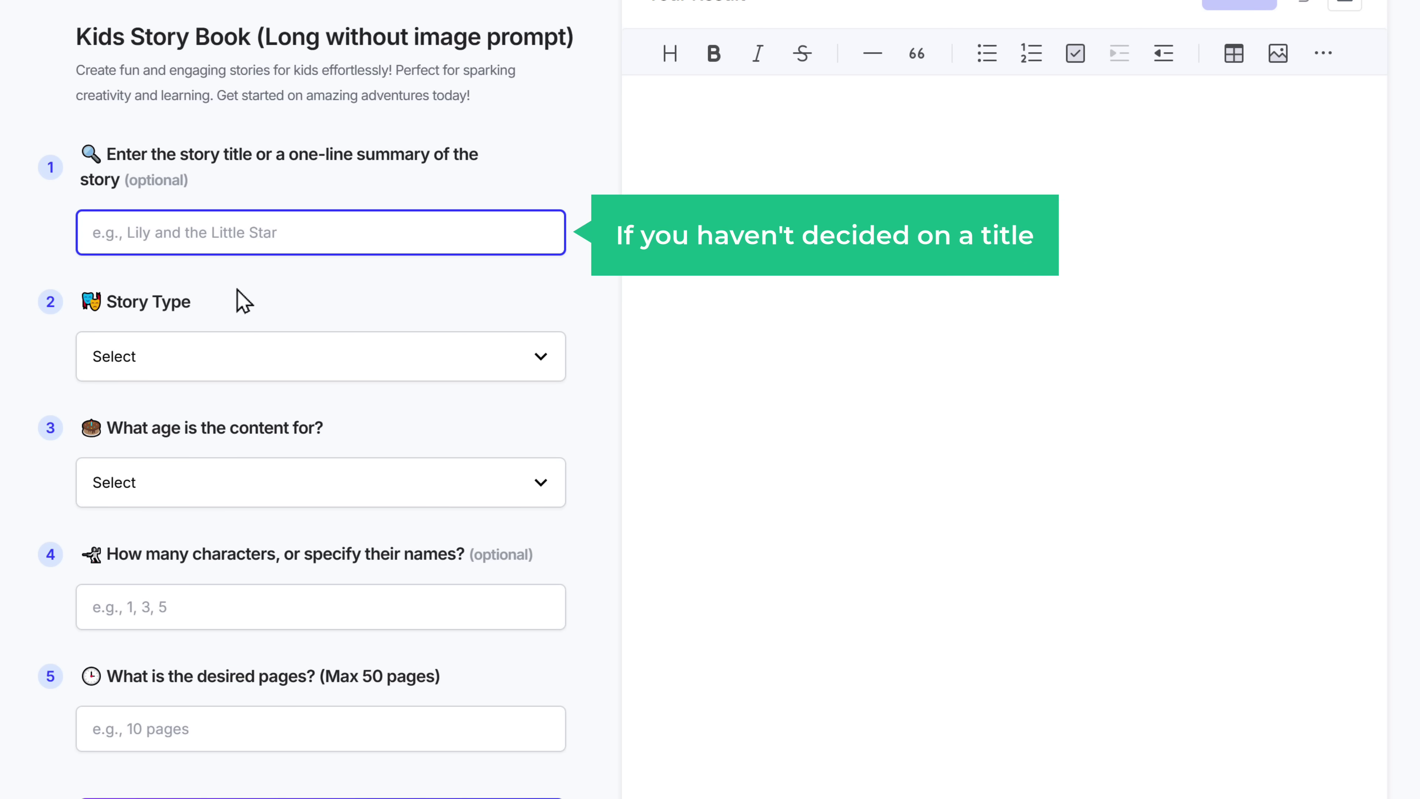
# Step: Generate a Fantasy story titled "The Dragon in the Whispering Woods." for Preschoolers (3-5 years) with 3 characters and 15 pages
pyautogui.write('T')
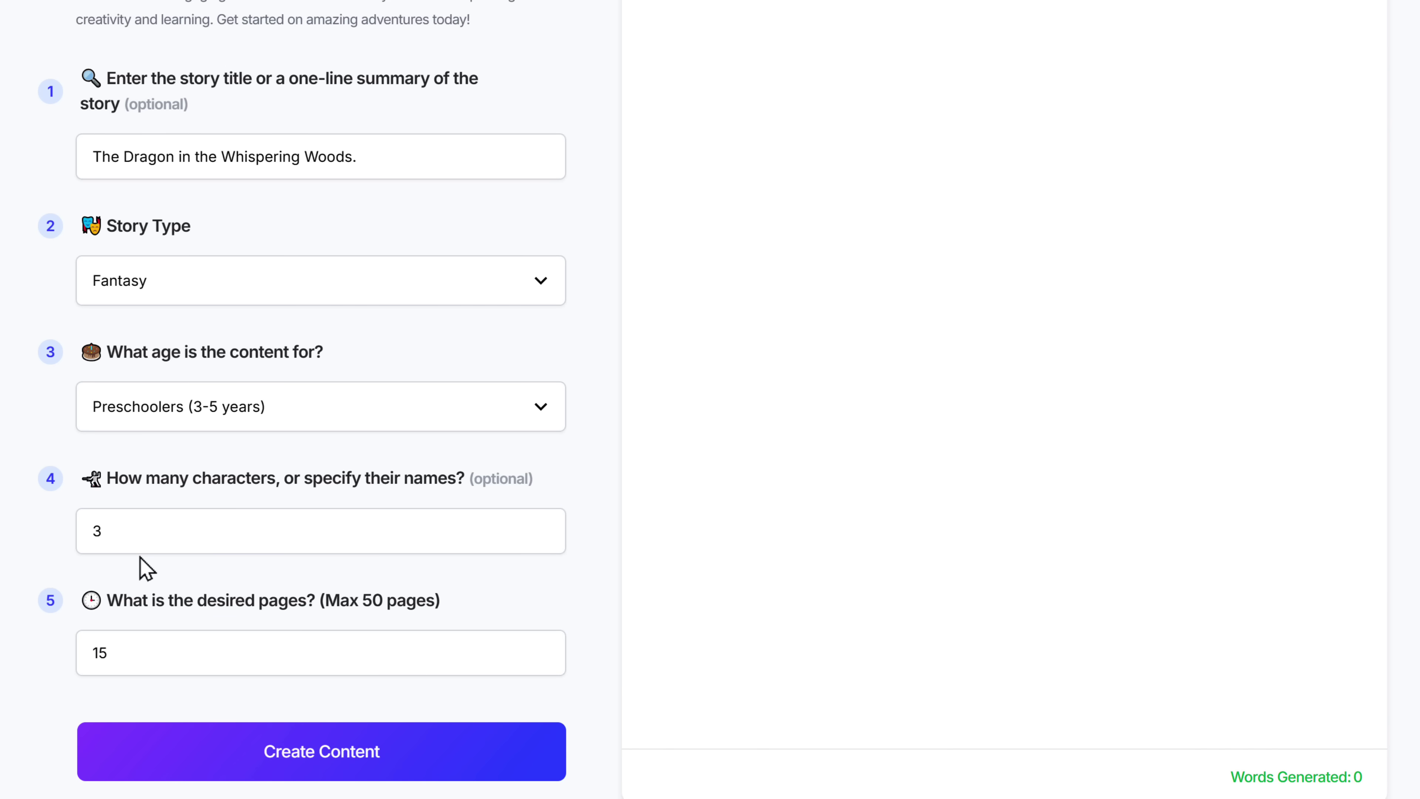
pyautogui.click(292, 766)
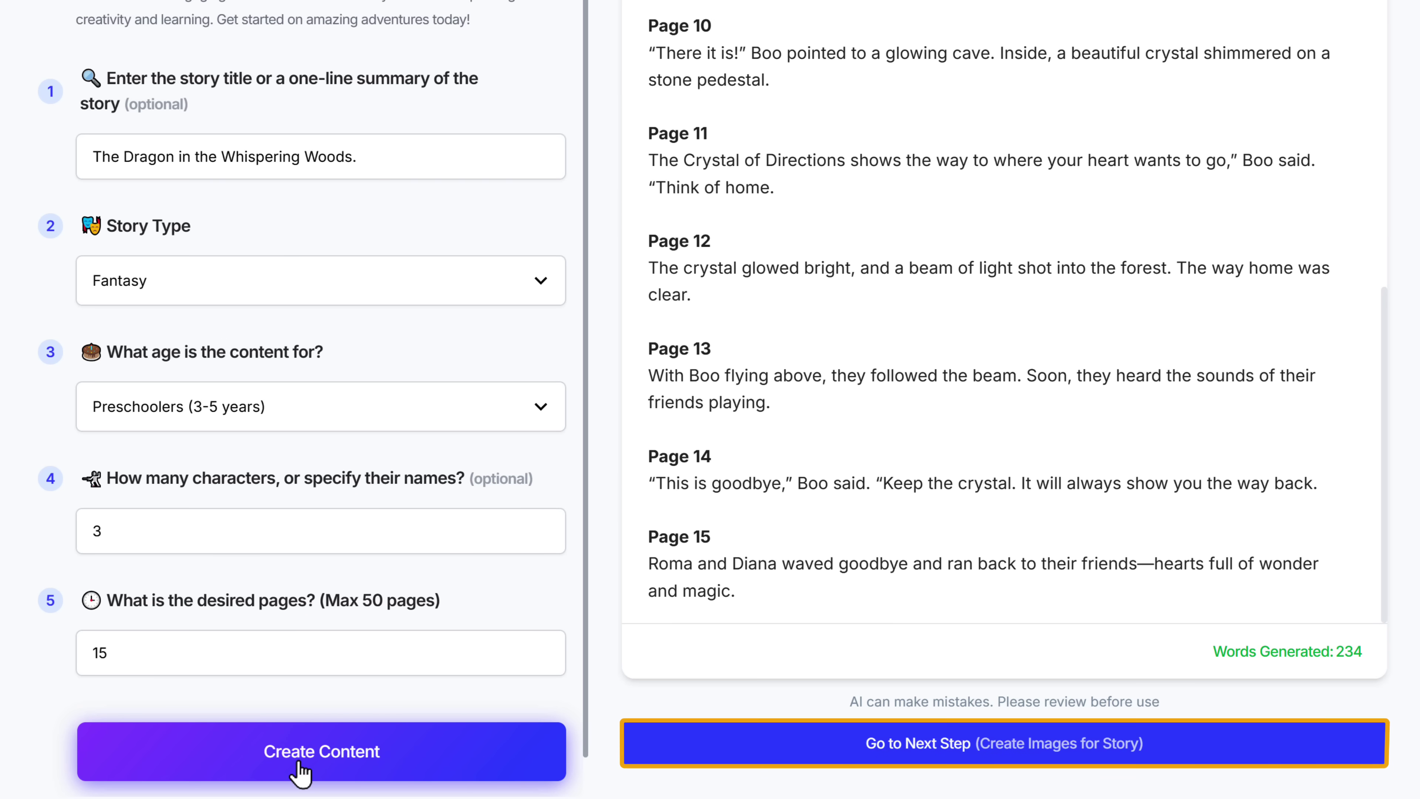
# Step: Create image descriptions from the generated story and look through the descriptions of all the shots
pyautogui.click(920, 750)
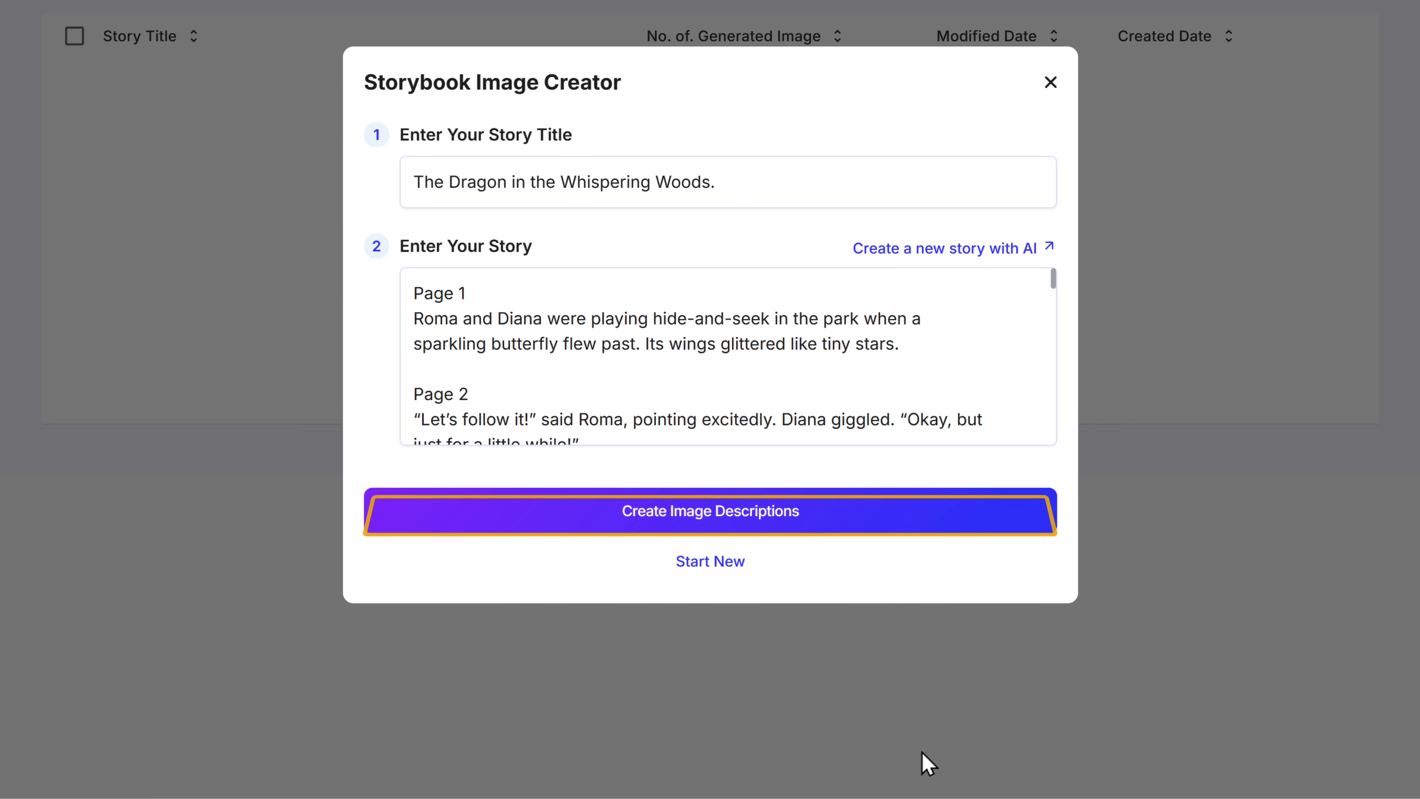
pyautogui.click(687, 518)
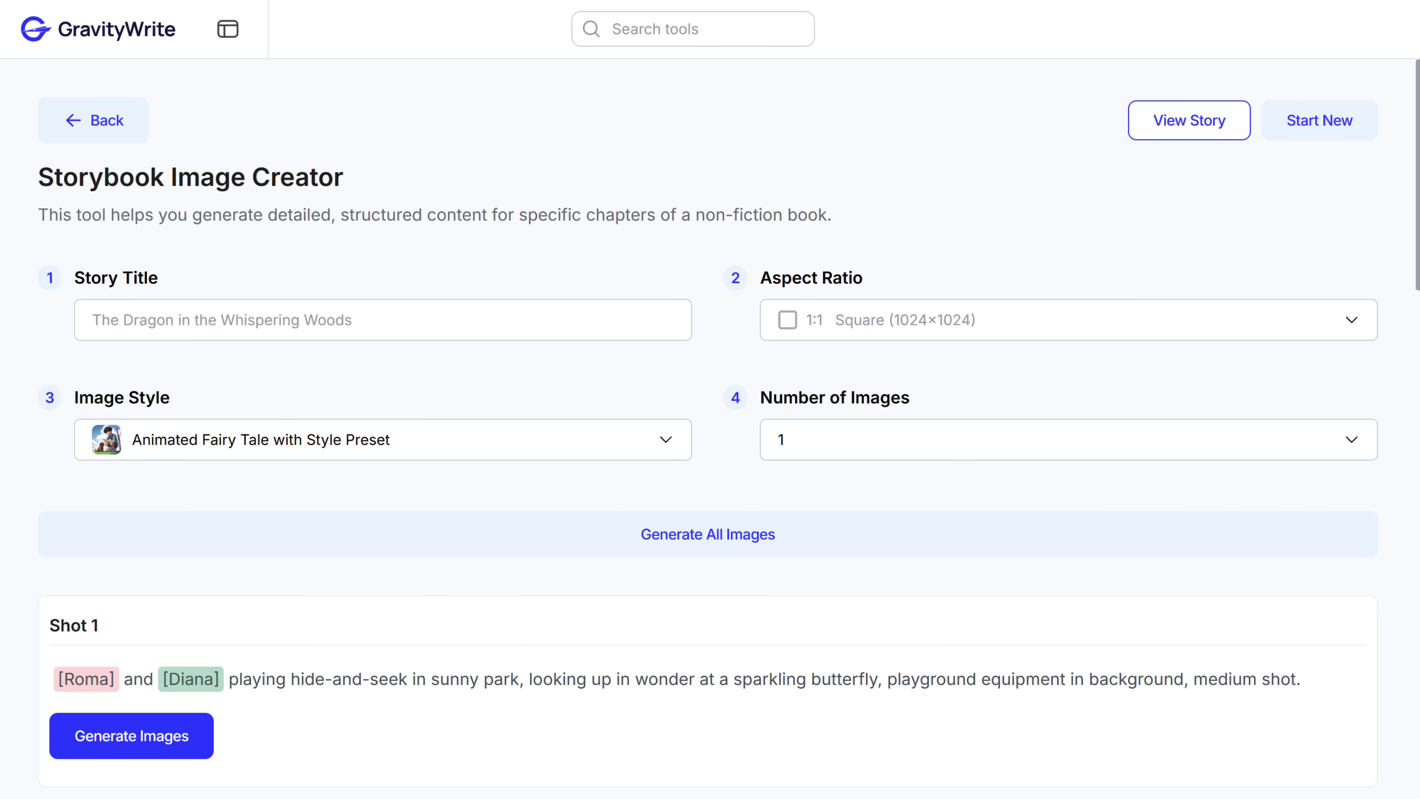
pyautogui.scroll(-20, 710, 400)
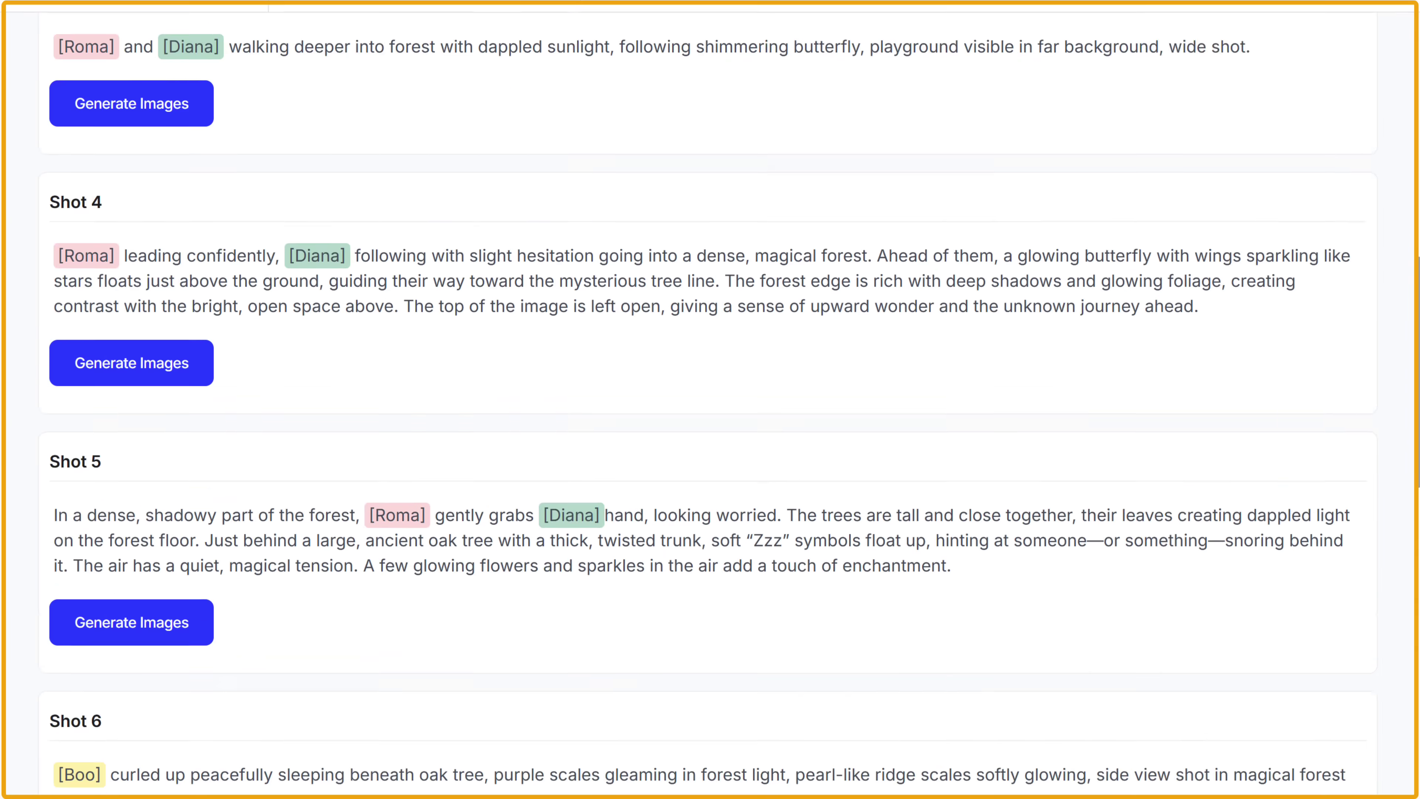
pyautogui.scroll(-20, 710, 399)
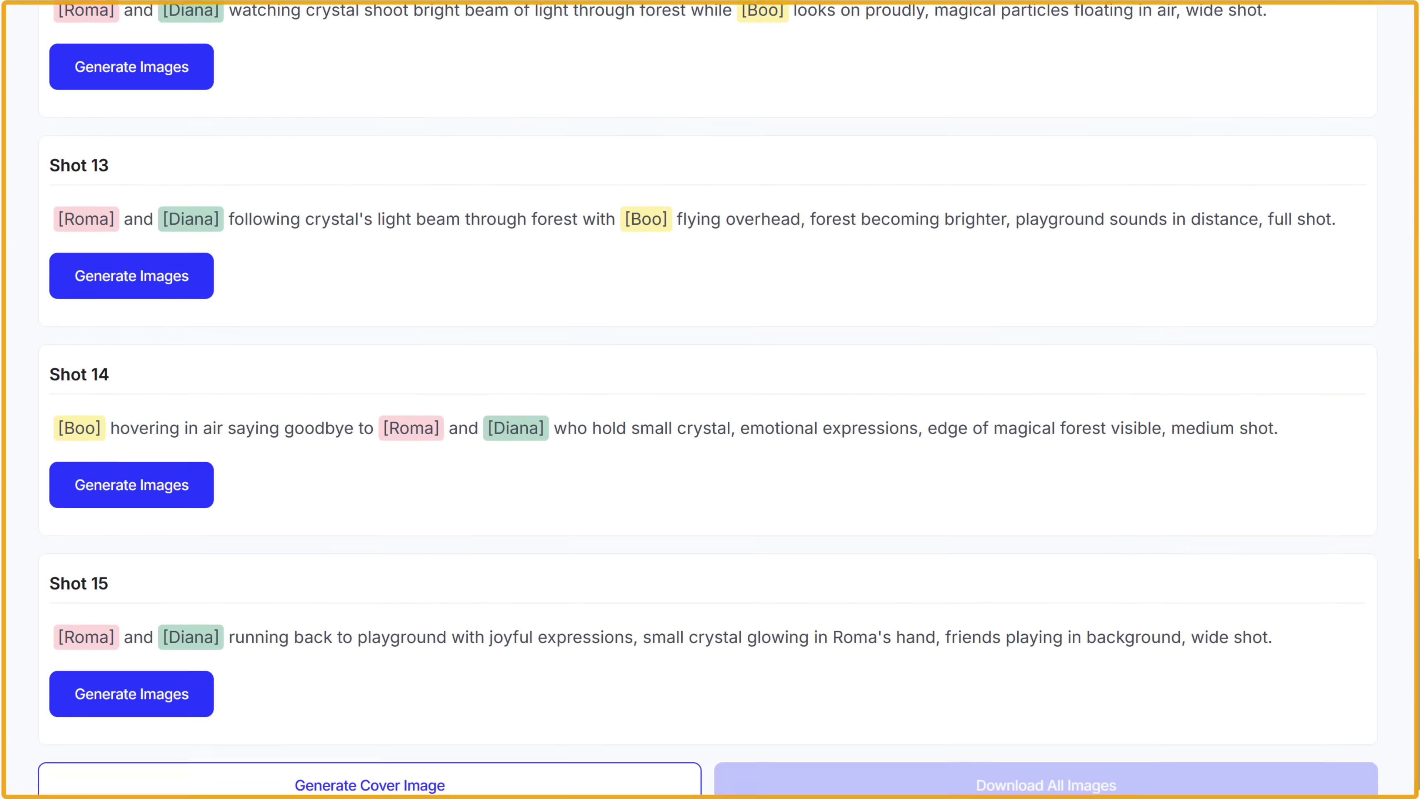
pyautogui.scroll(20, 710, 399)
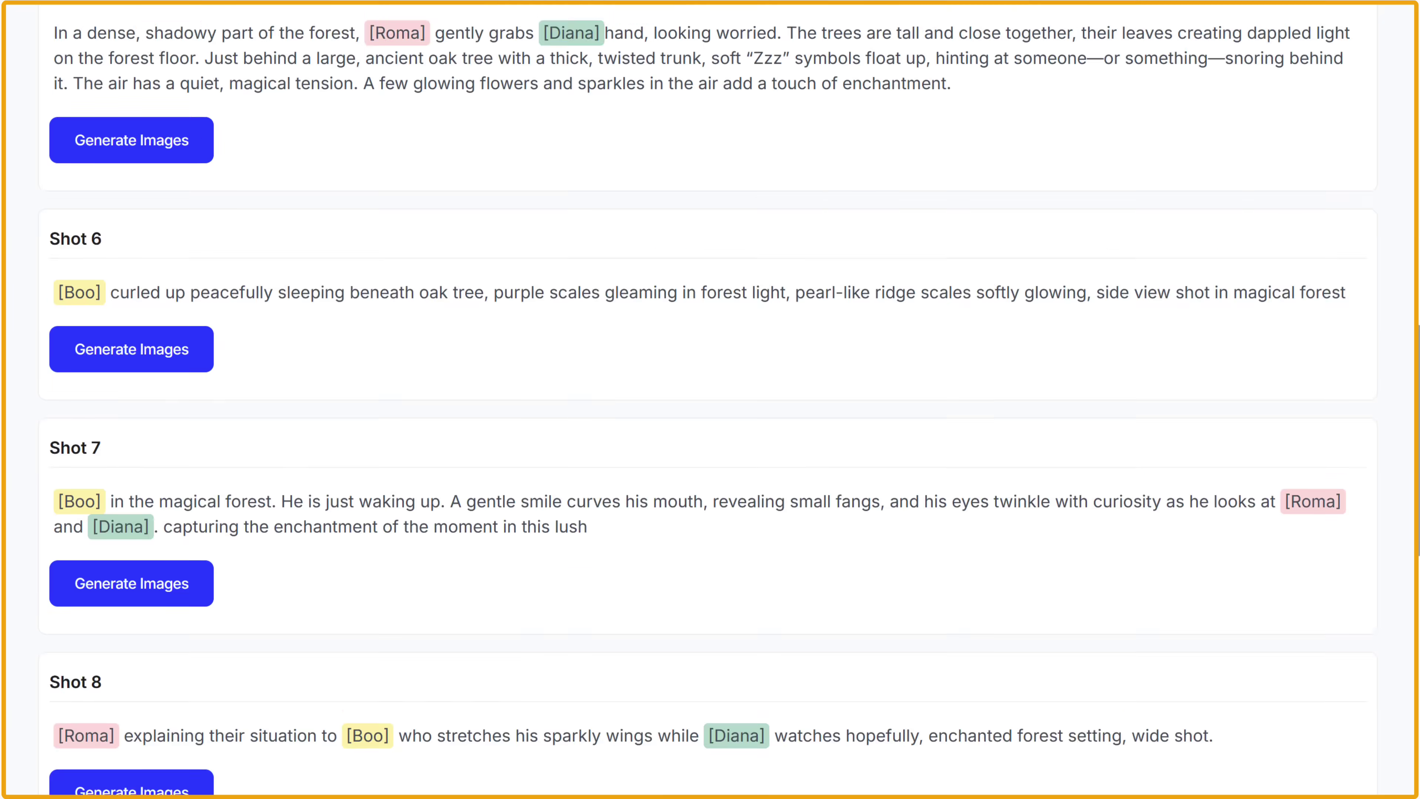
pyautogui.scroll(15, 710, 400)
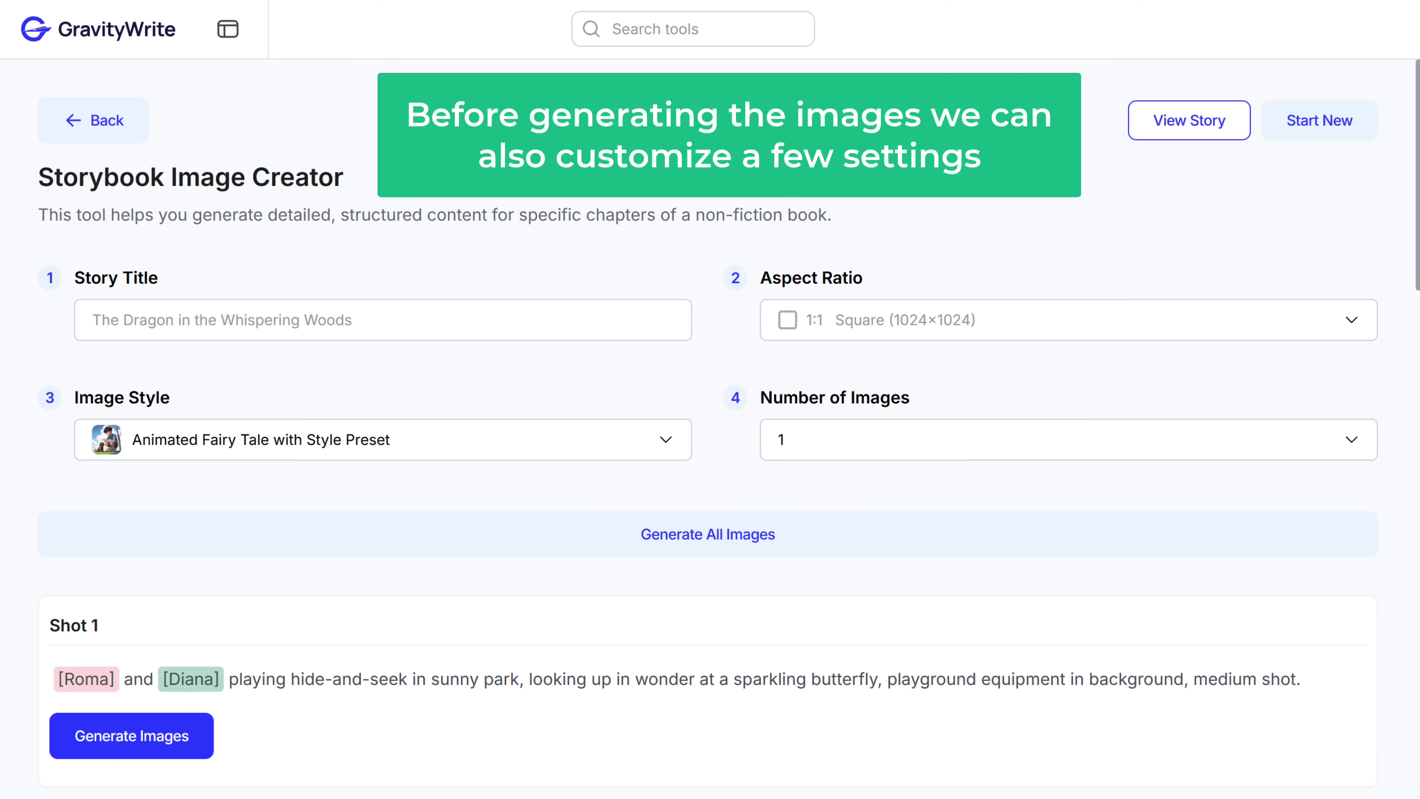
# Step: Set the storybook's image style to Disney Pixar and the number of images to 2
pyautogui.click(170, 458)
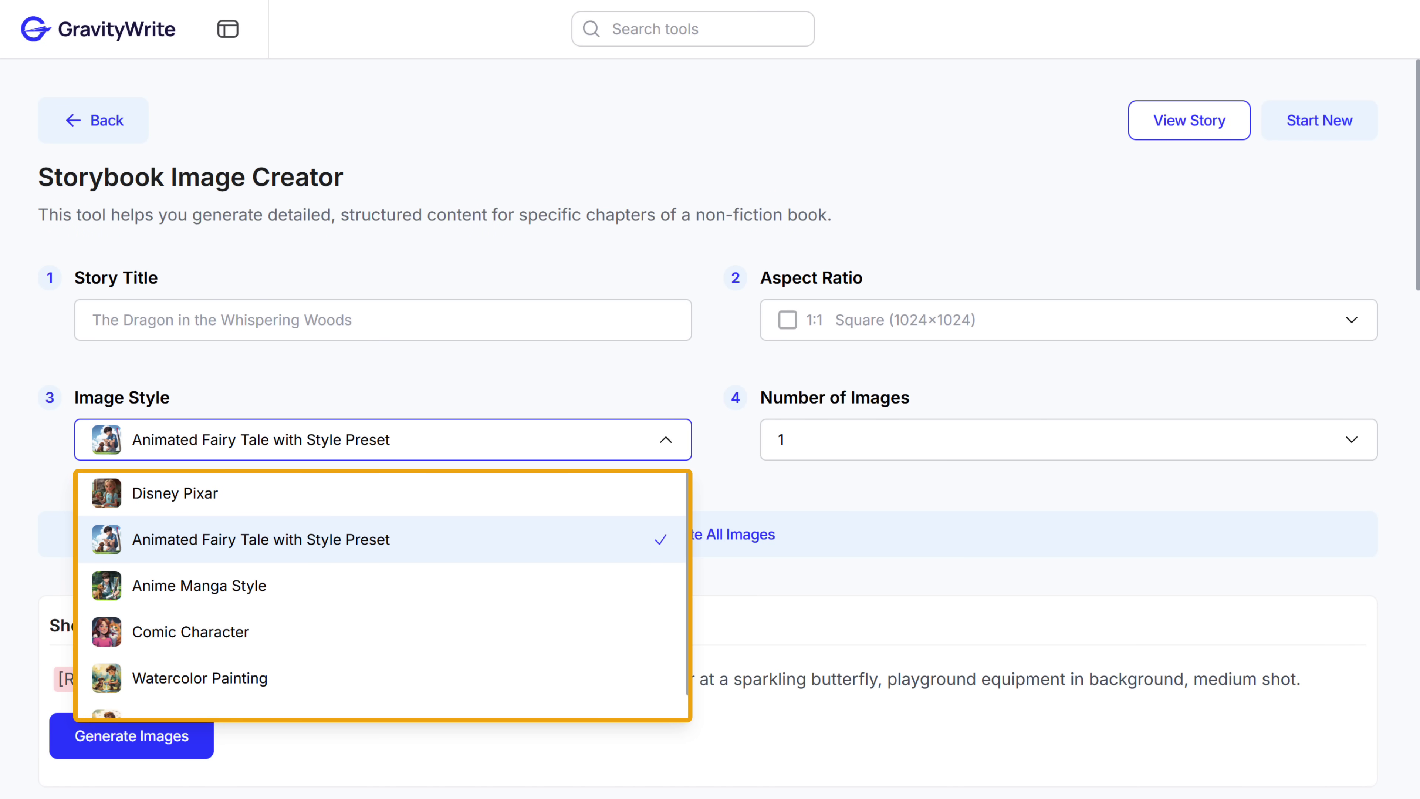
pyautogui.moveTo(161, 512)
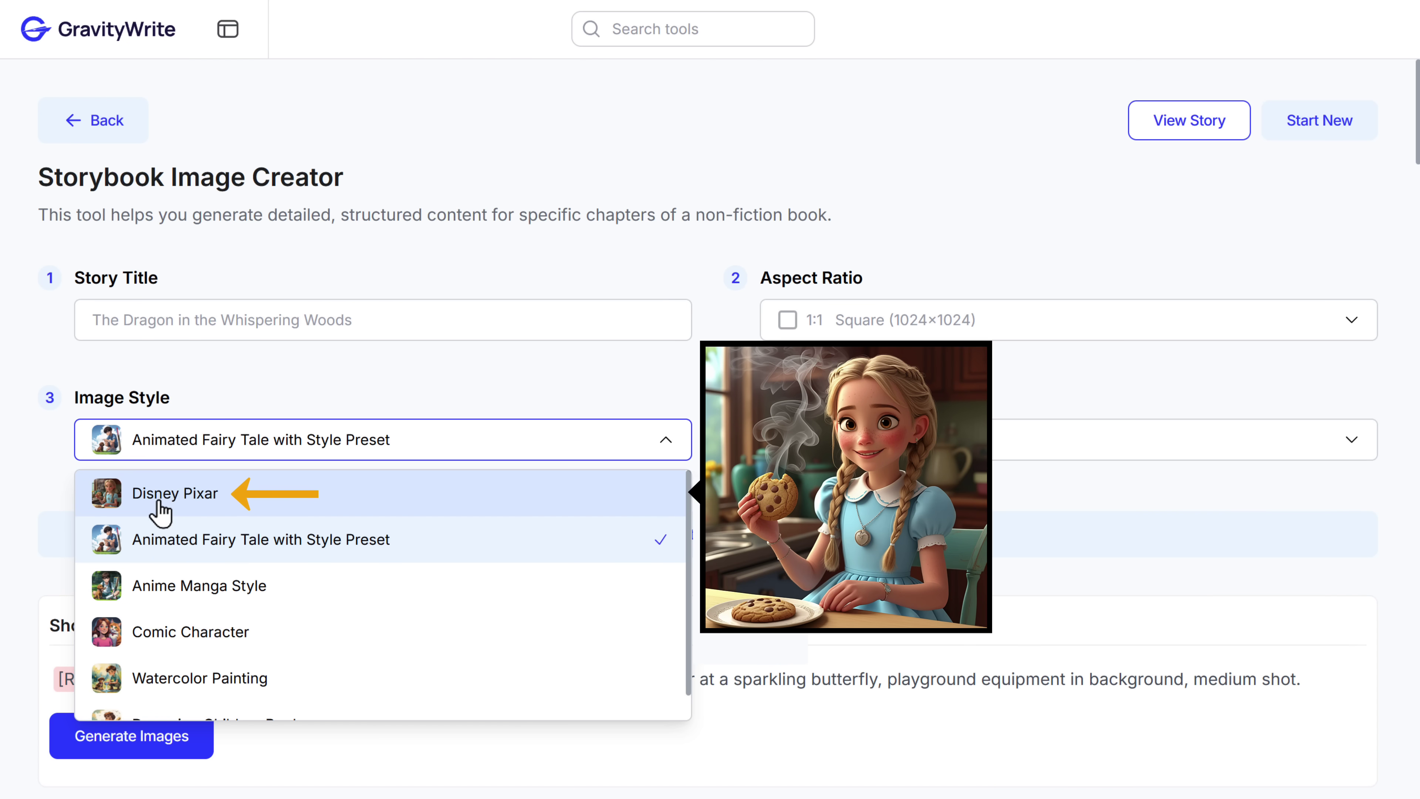
pyautogui.click(160, 510)
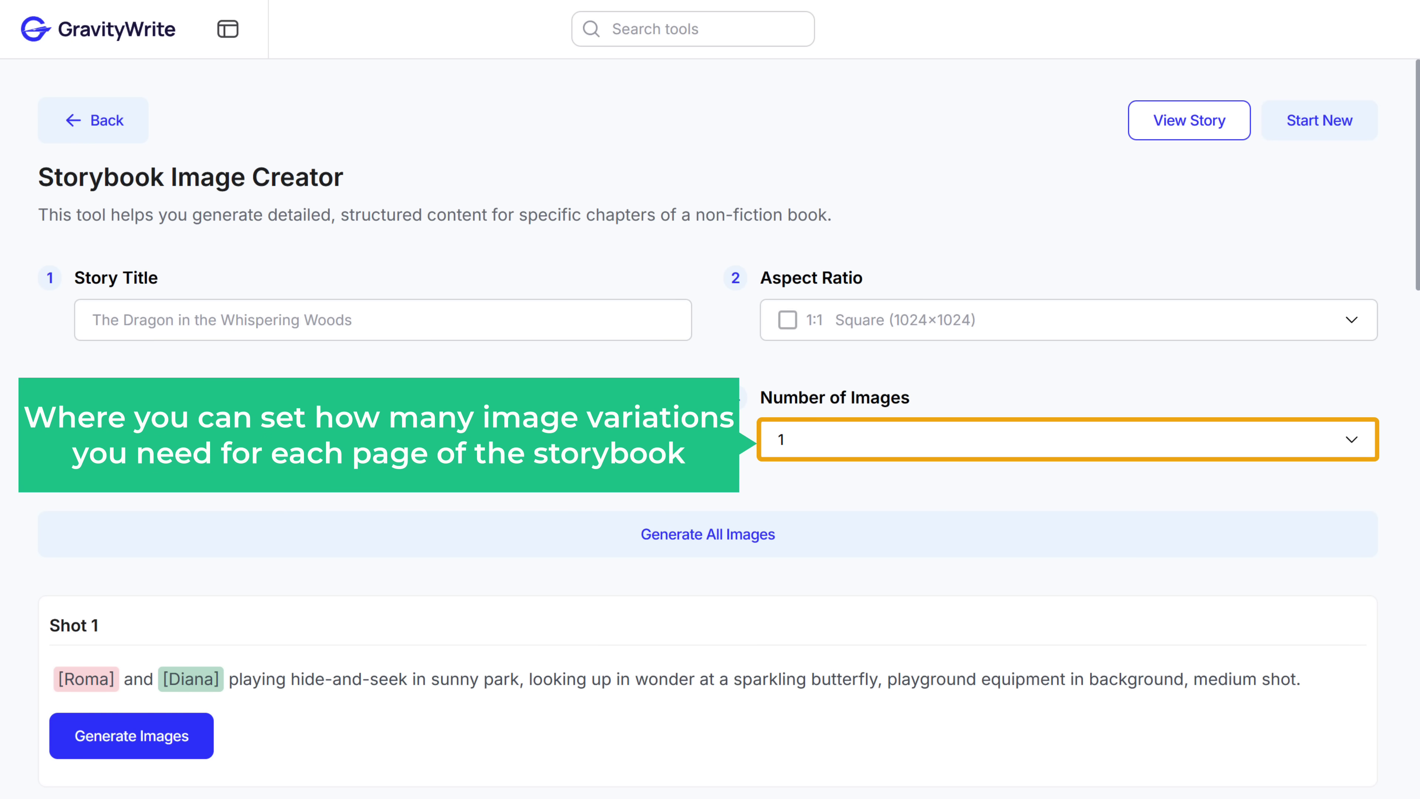
pyautogui.click(782, 448)
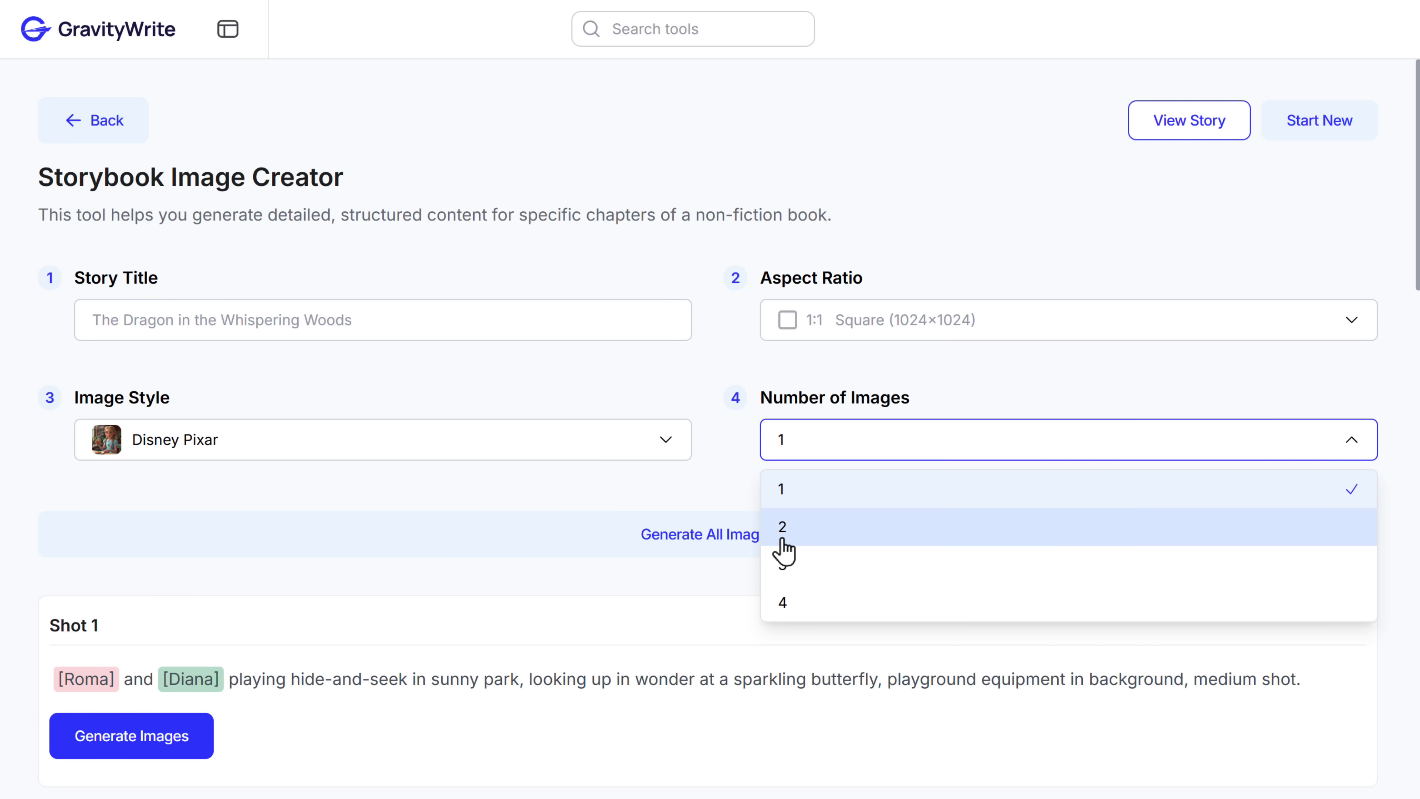
pyautogui.click(782, 526)
pyautogui.click(780, 538)
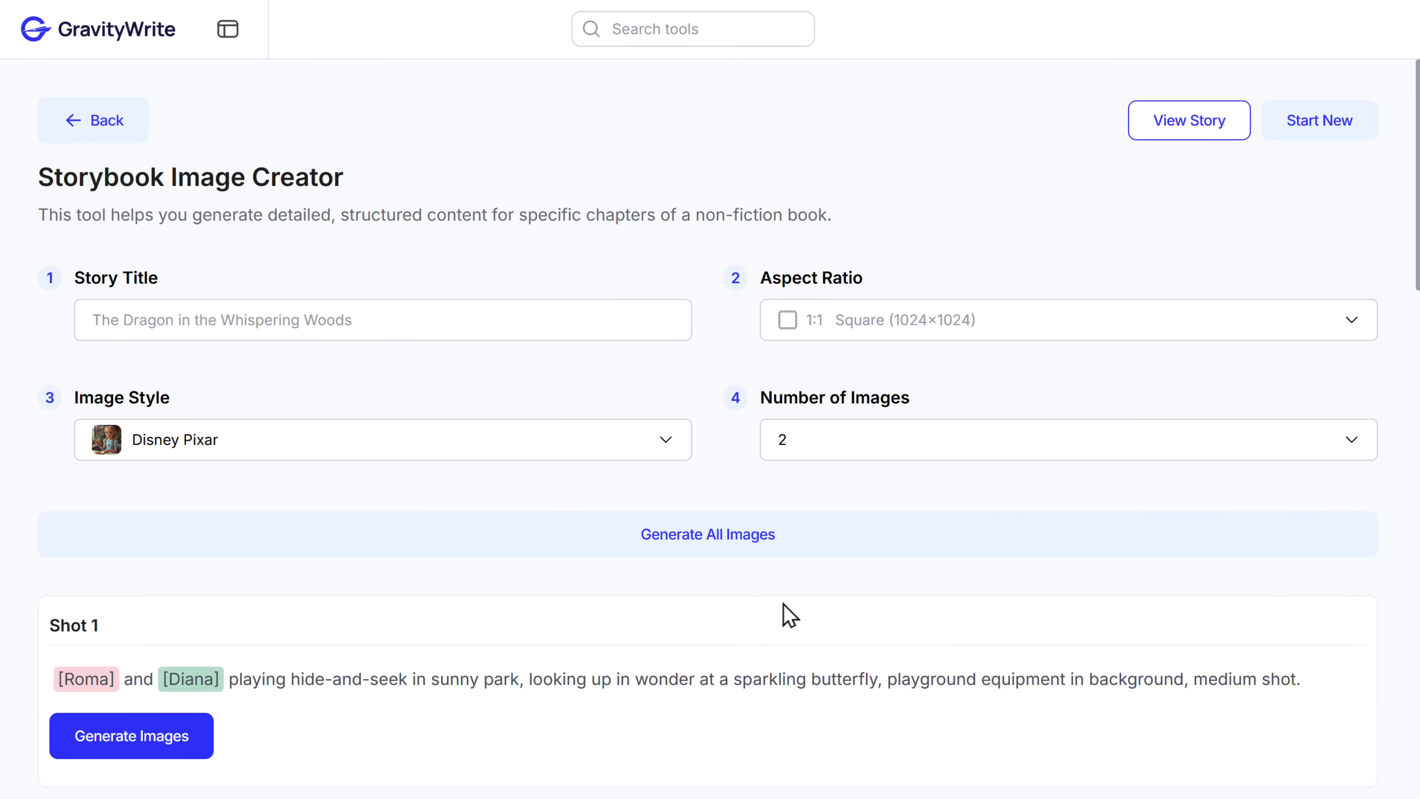
# Step: Generate all images for the storybook and look through the results from Shot 1 to Shot 15
pyautogui.click(681, 545)
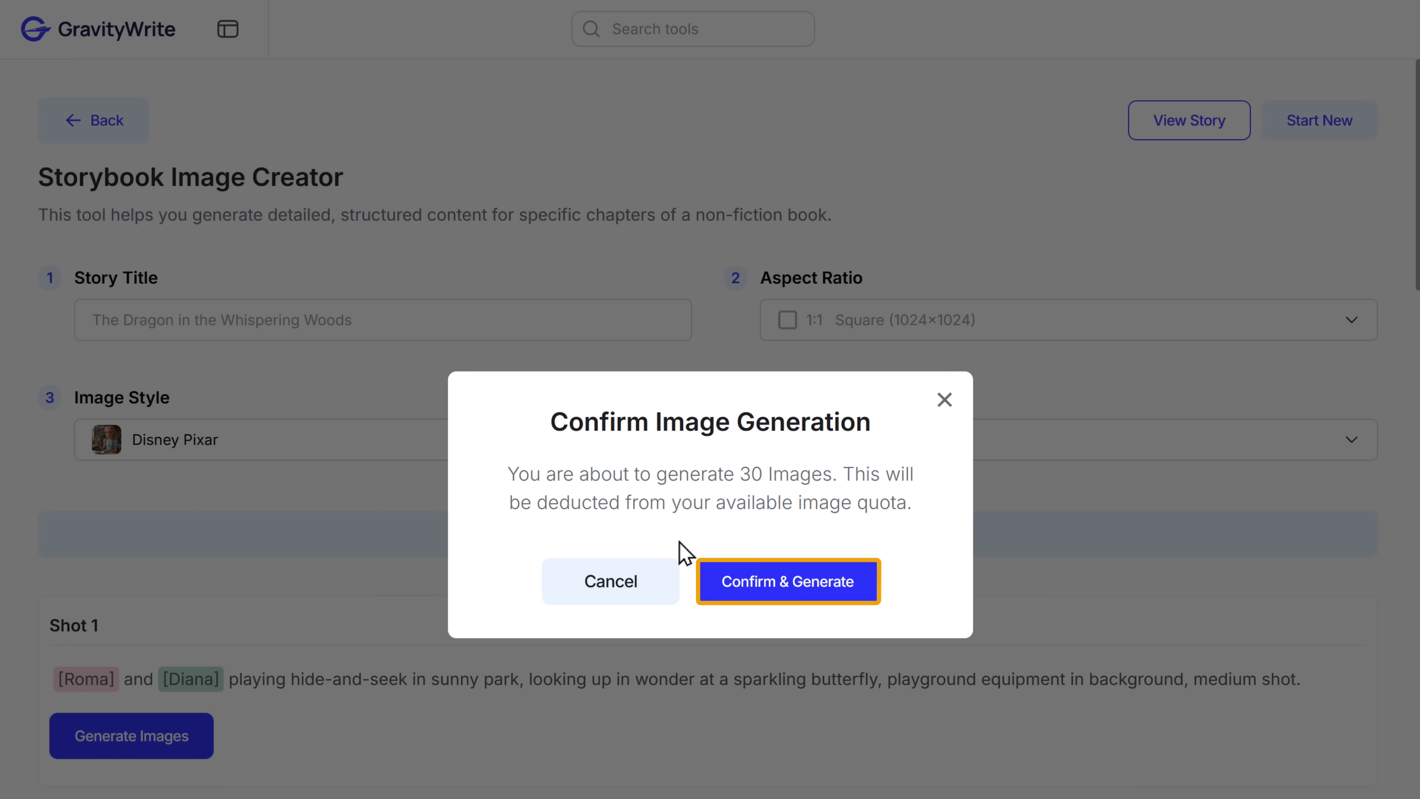
pyautogui.click(755, 584)
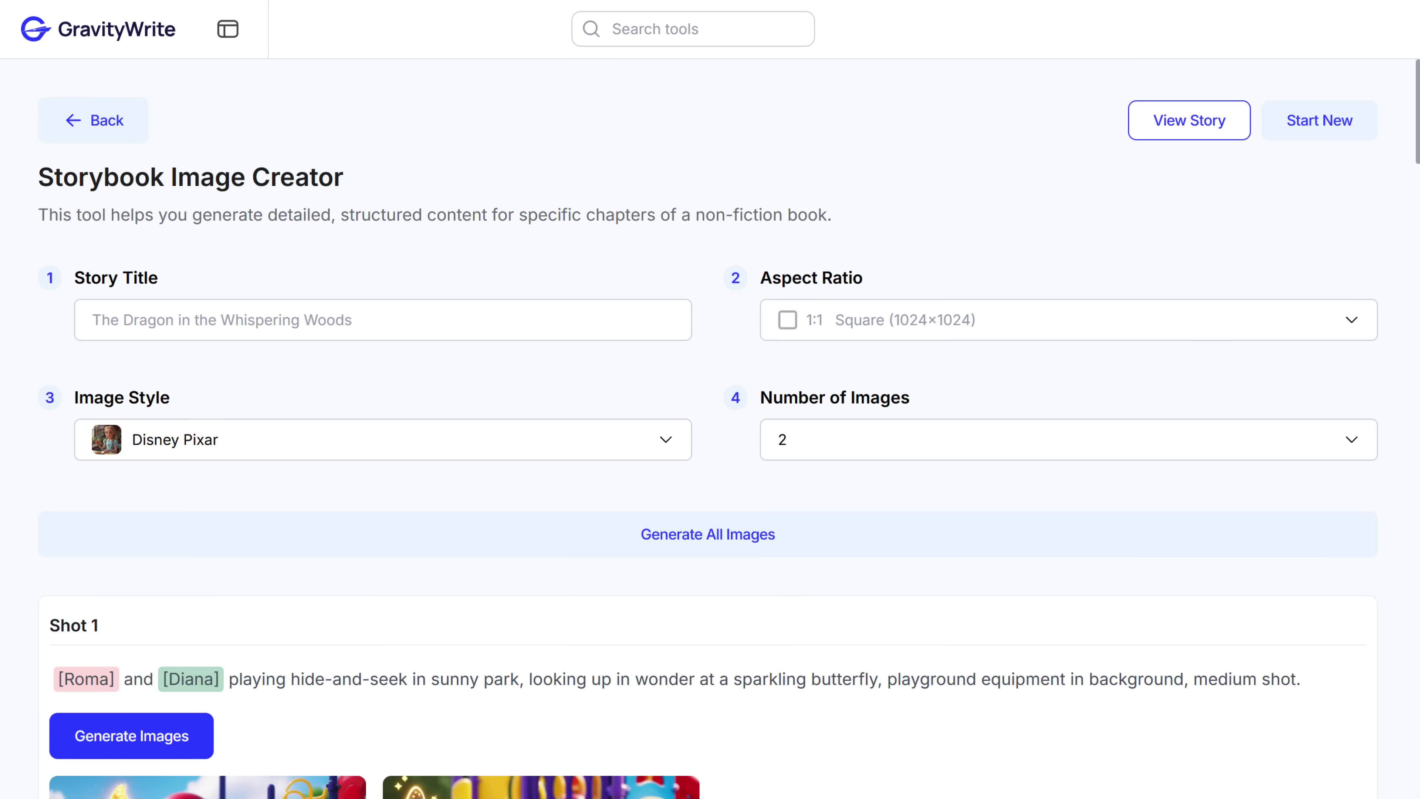
pyautogui.scroll(-20, 754, 598)
pyautogui.scroll(-20, 710, 400)
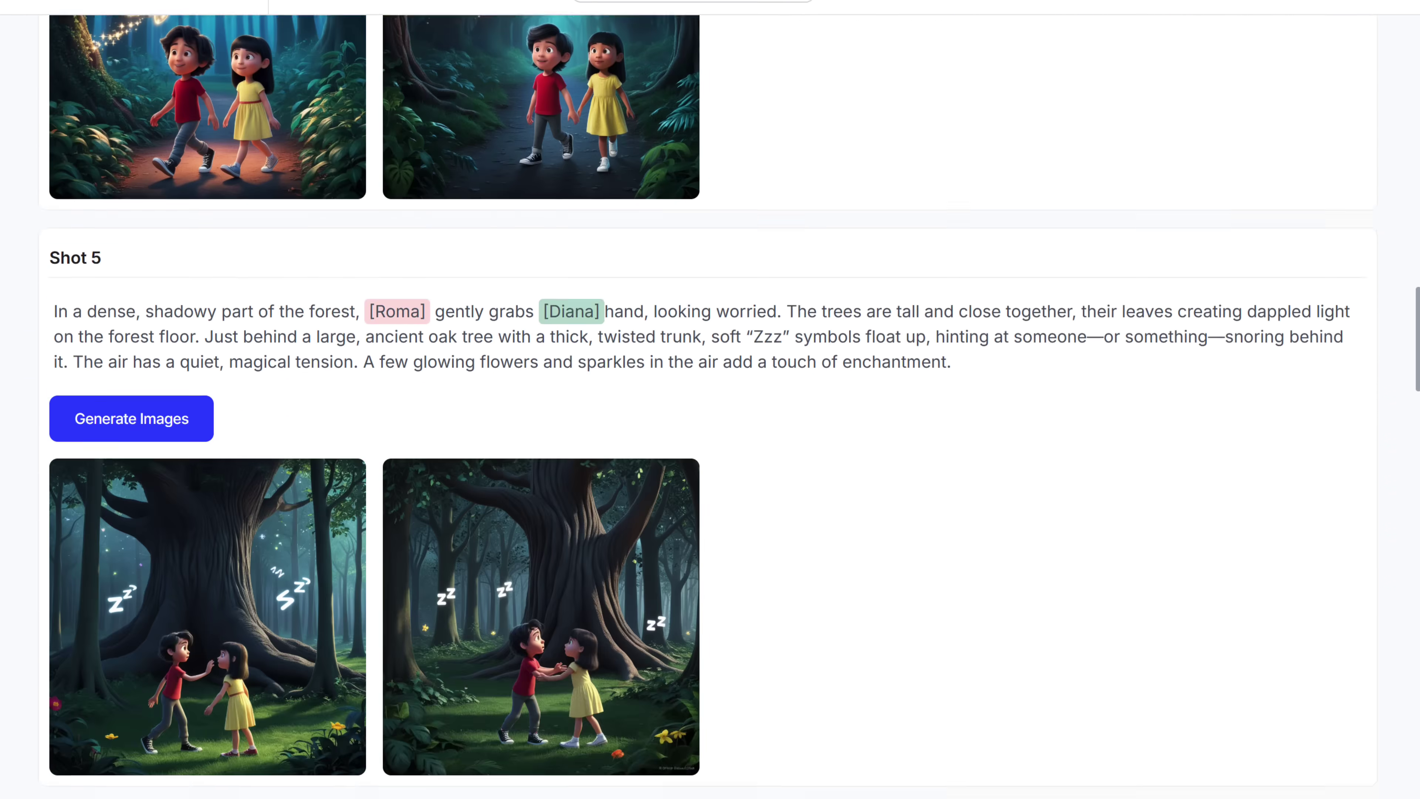
pyautogui.scroll(-20, 710, 400)
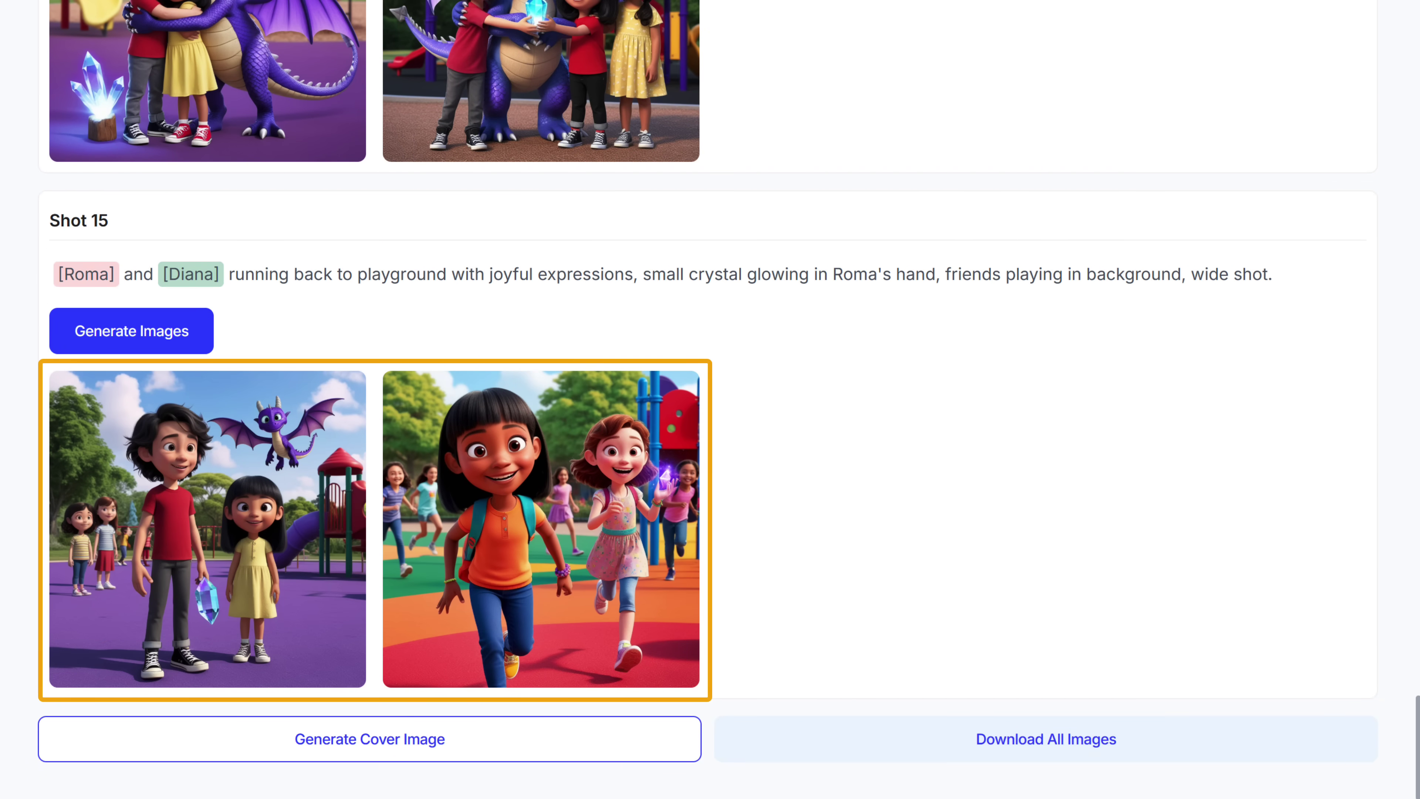
pyautogui.scroll(20, 244, 417)
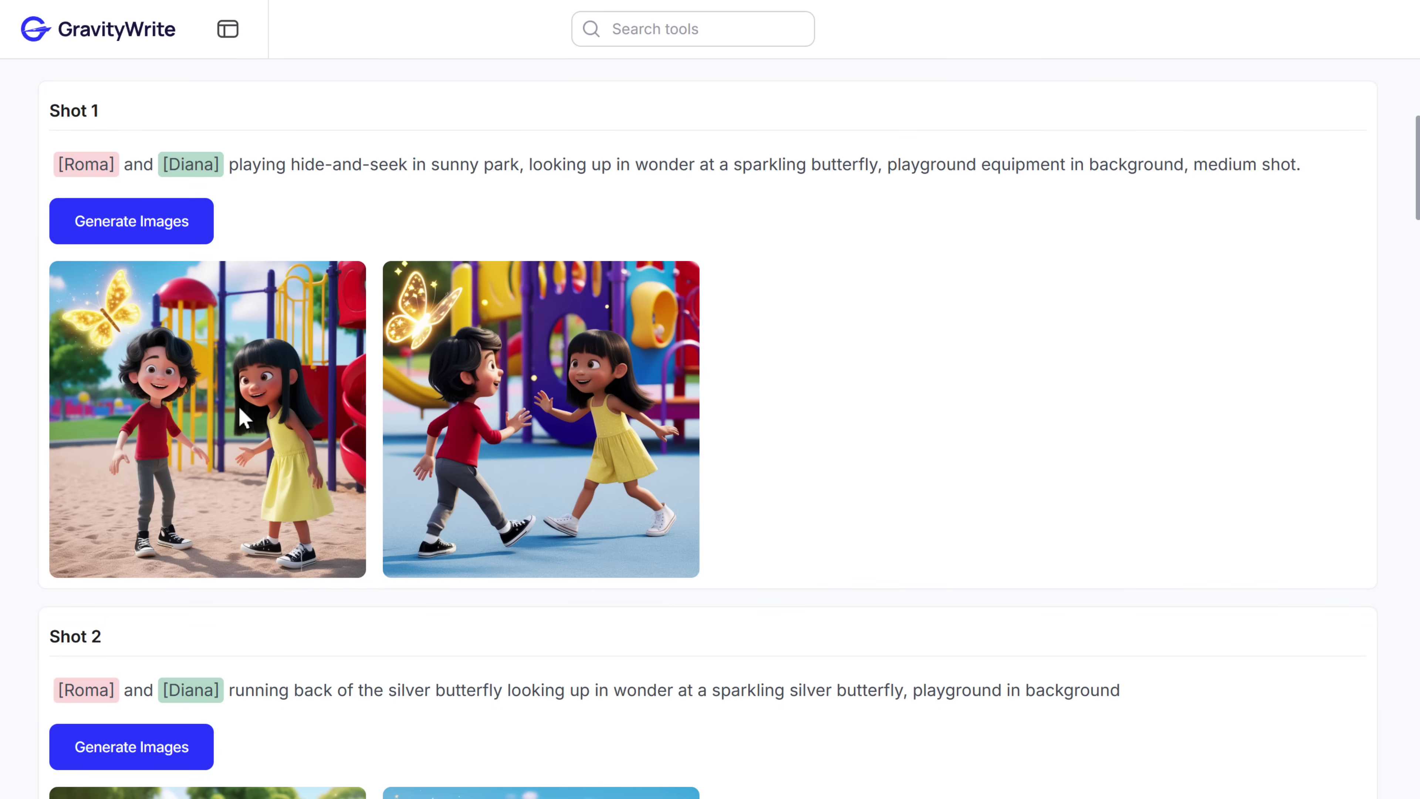
# Step: Enlarge the first image of Shot 1 and browse through the following storybook images at full size
pyautogui.click(244, 417)
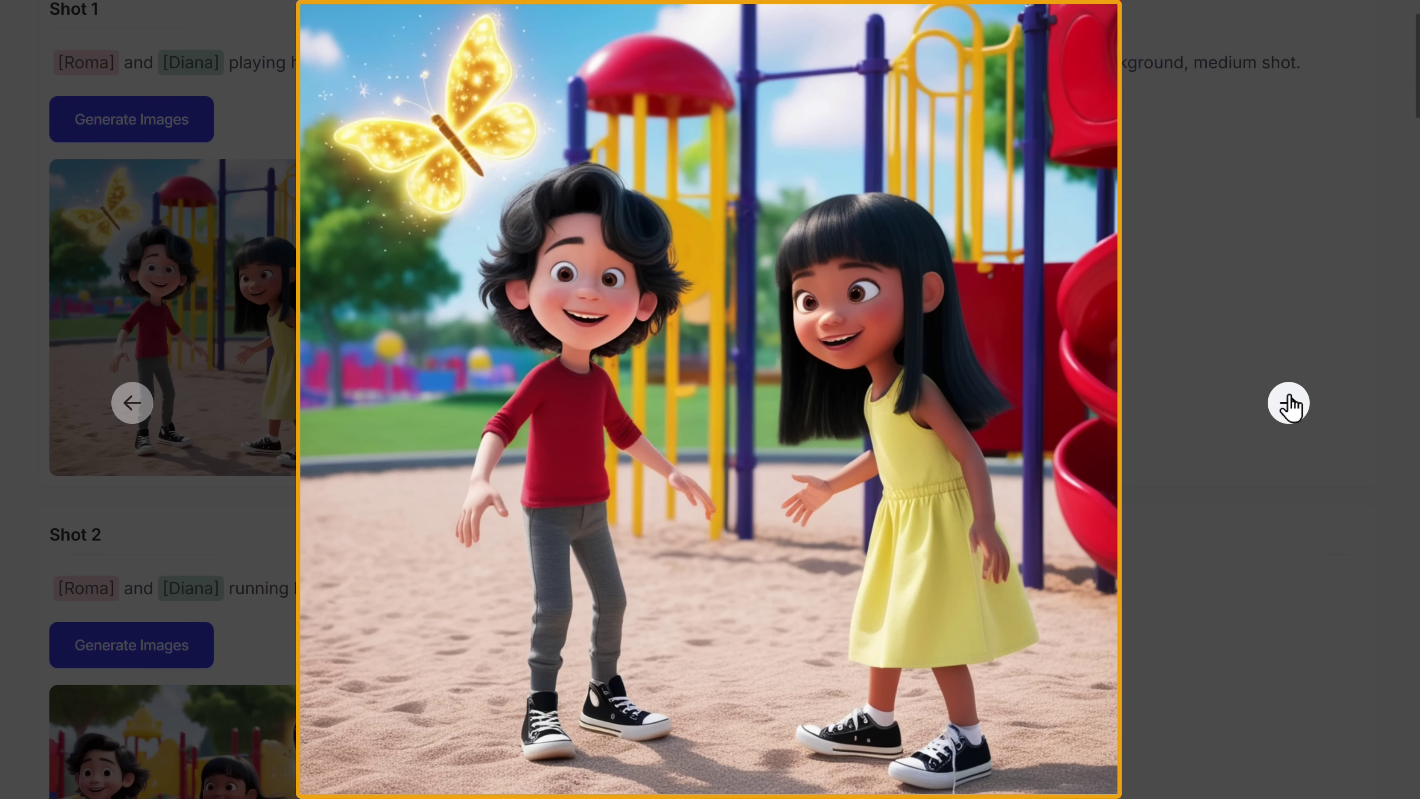
pyautogui.click(1288, 403)
pyautogui.click(1289, 403)
pyautogui.click(1288, 403)
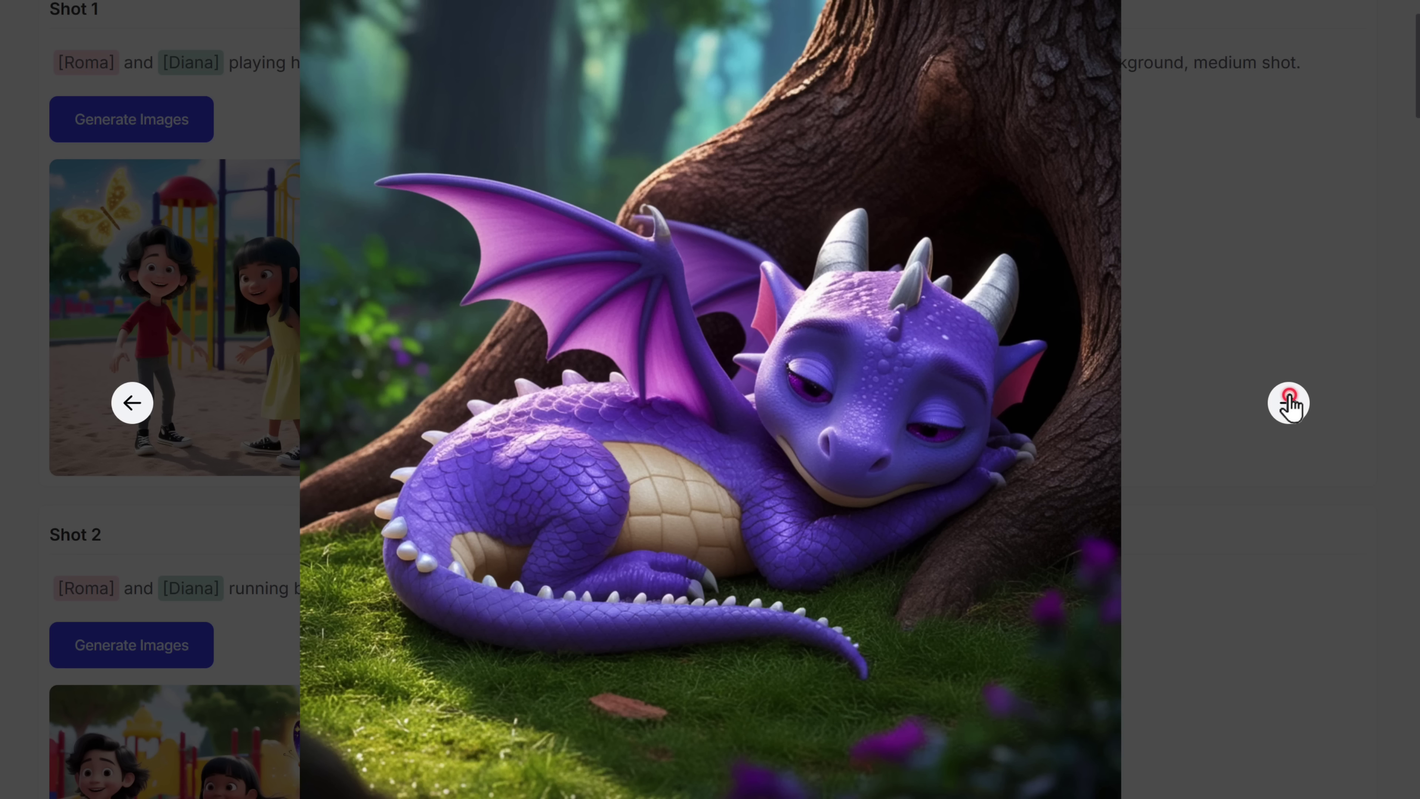
pyautogui.click(1288, 403)
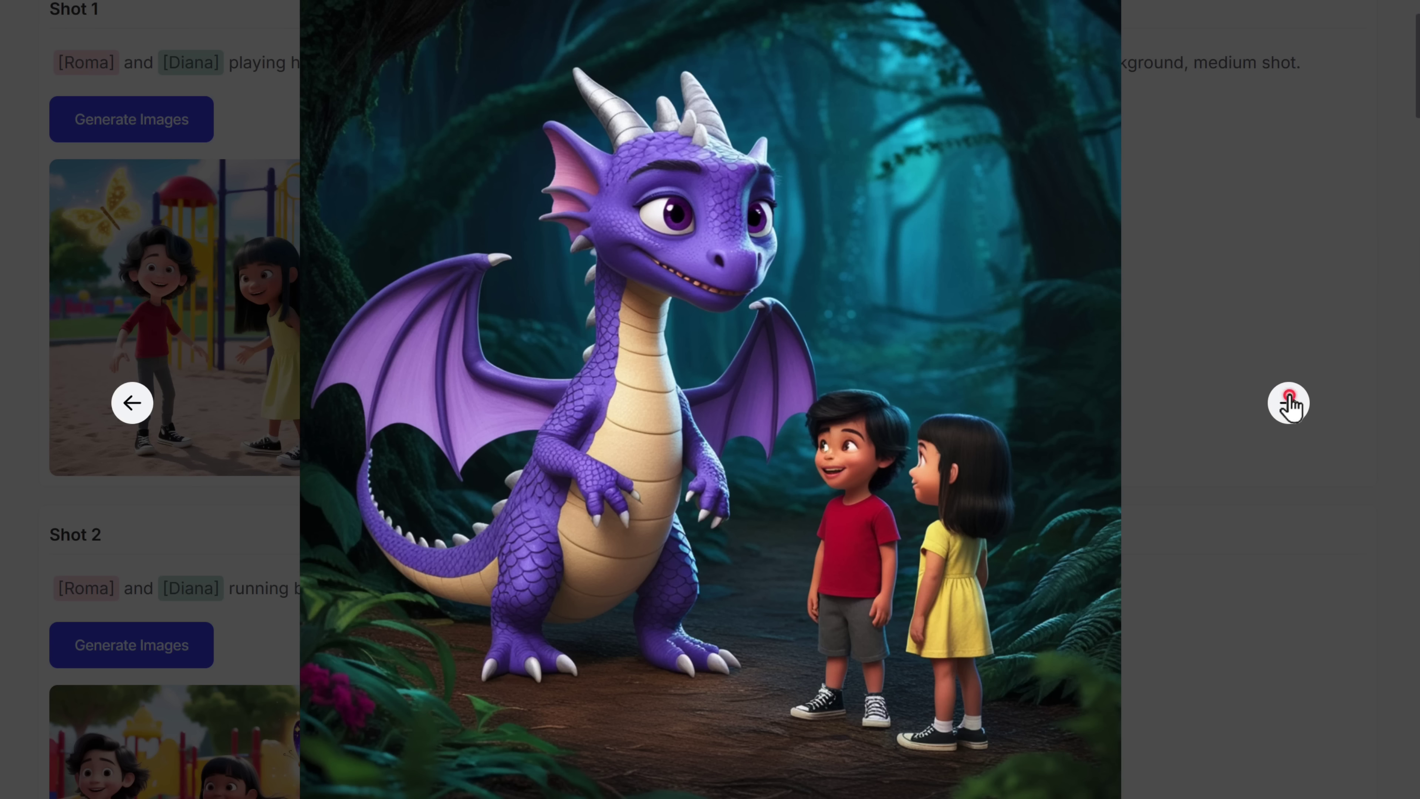
pyautogui.click(1289, 402)
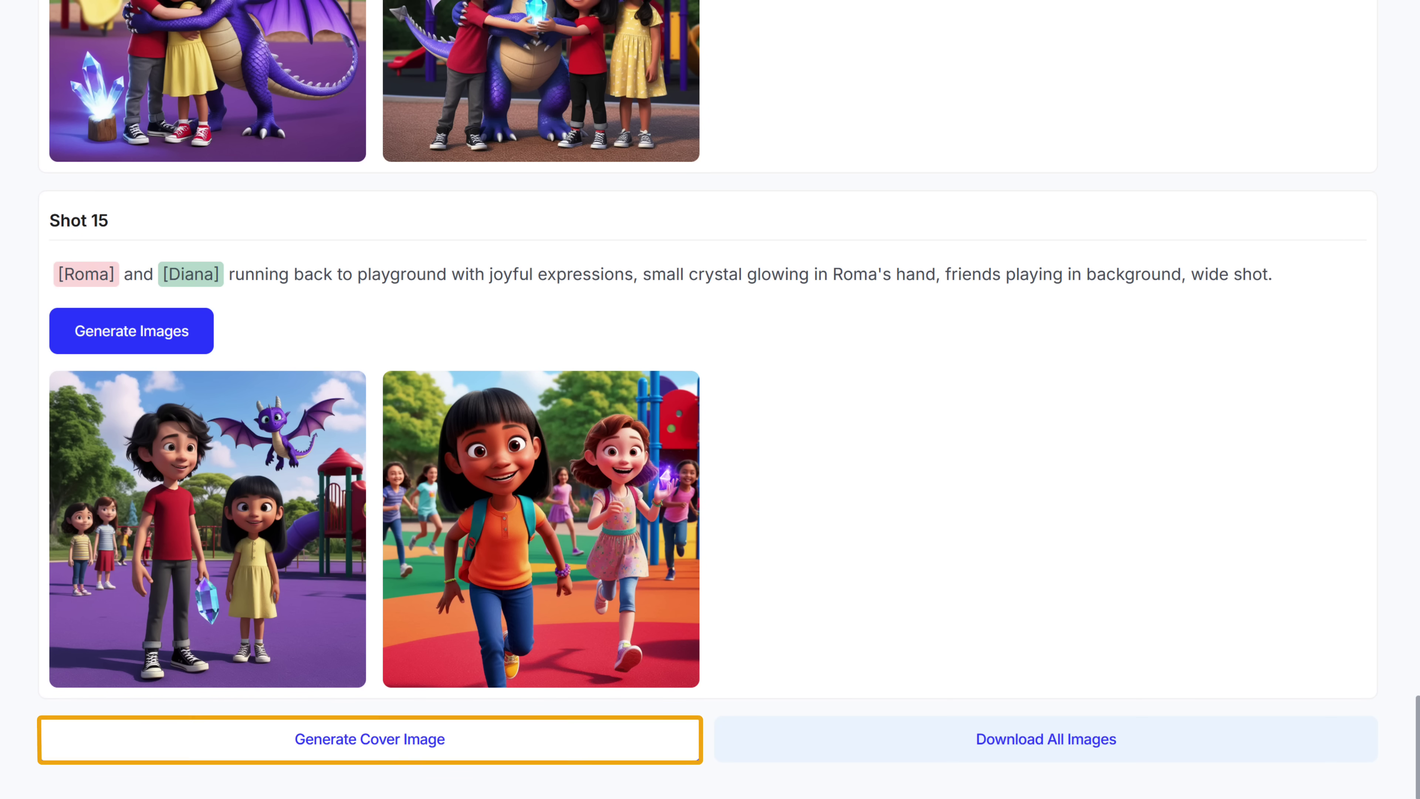
# Step: Generate cover images for "The Dragon in the Whispering Woods" with the author's name, and preview the first cover enlarged
pyautogui.click(320, 756)
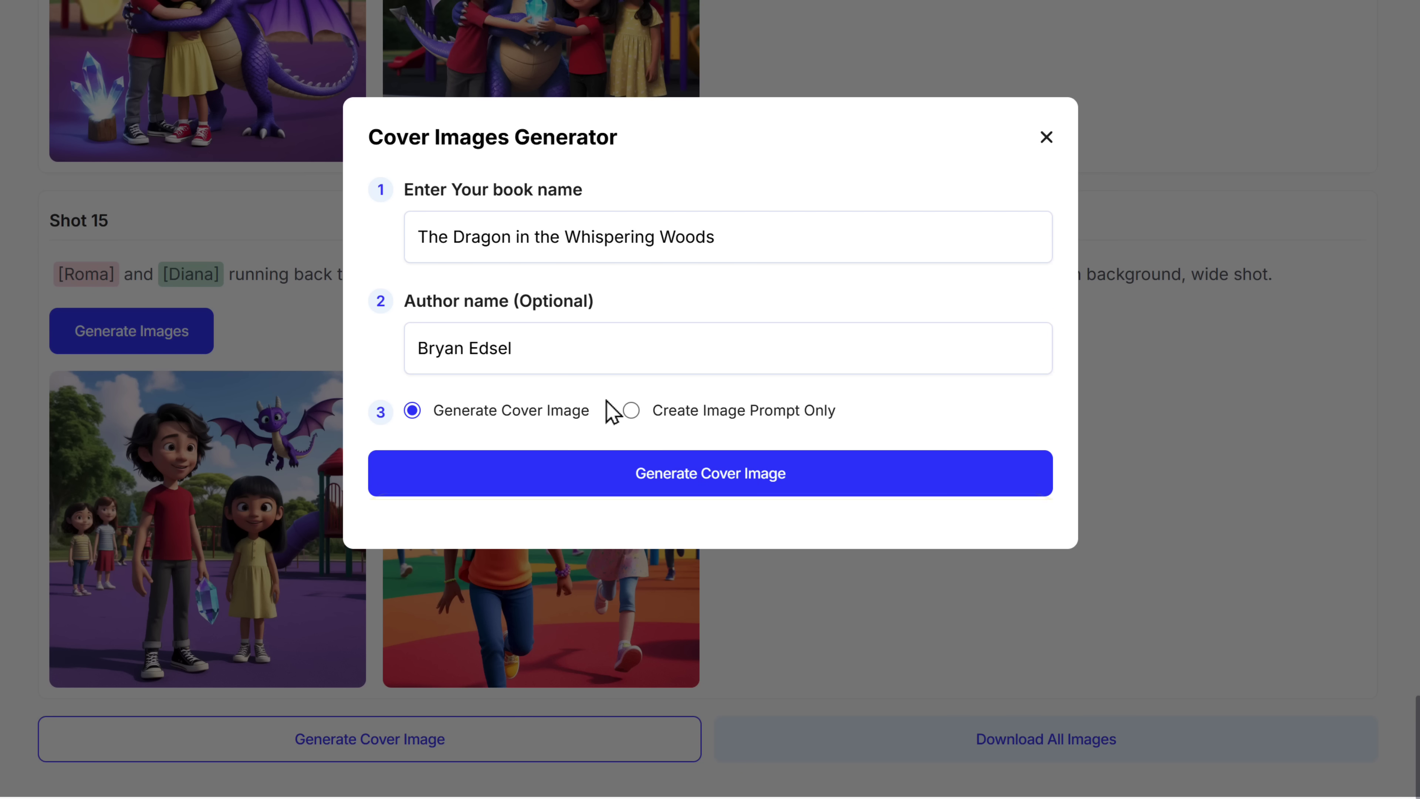
pyautogui.click(666, 485)
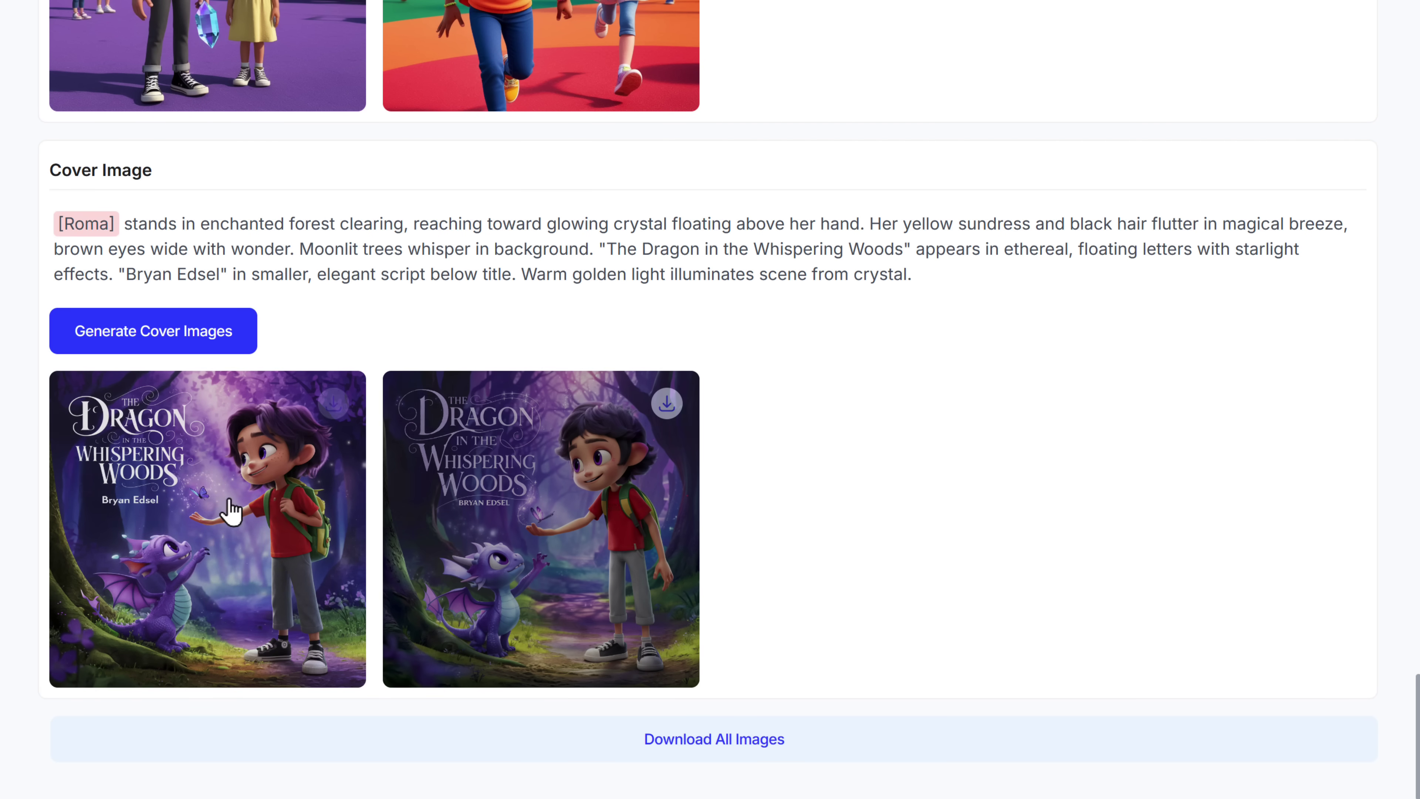
pyautogui.moveTo(204, 510)
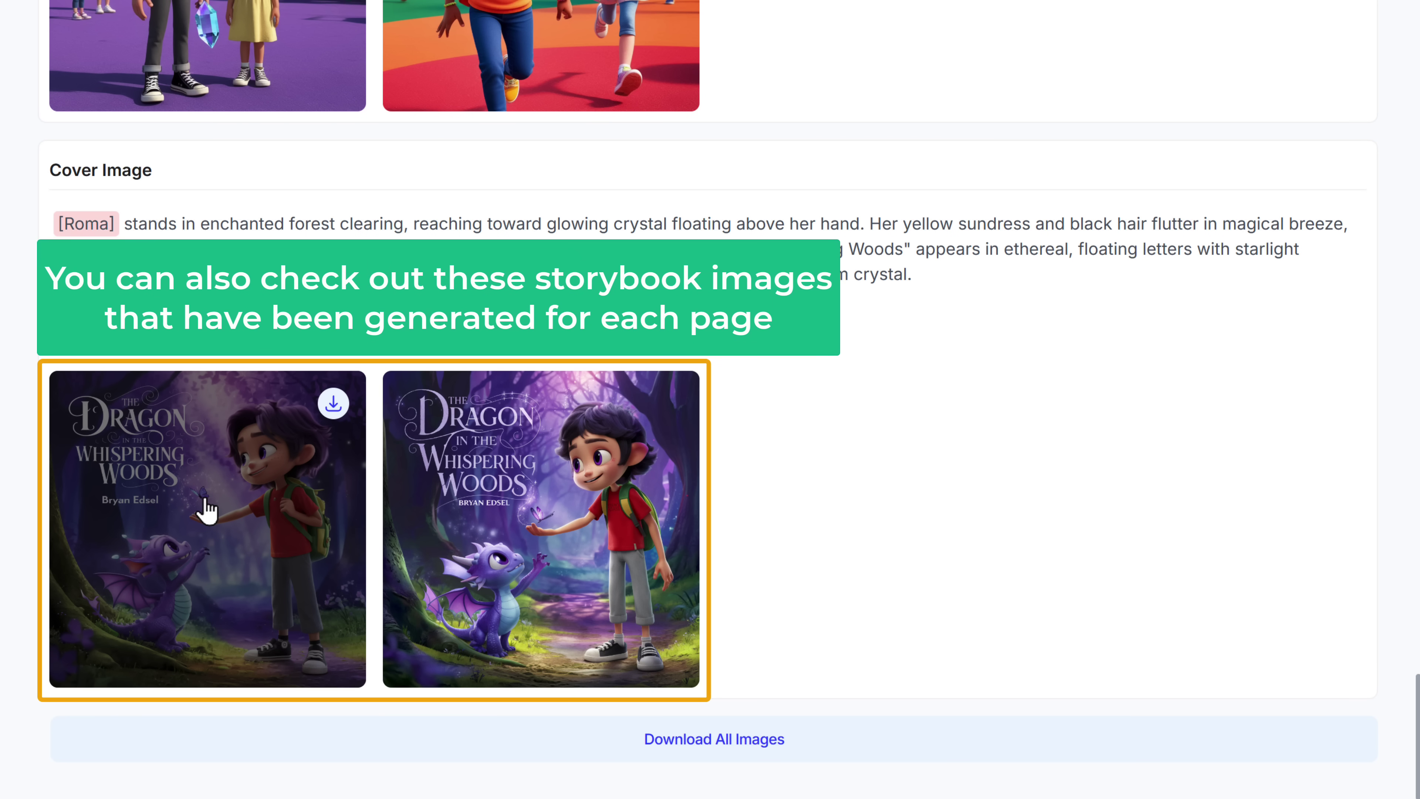
pyautogui.click(205, 510)
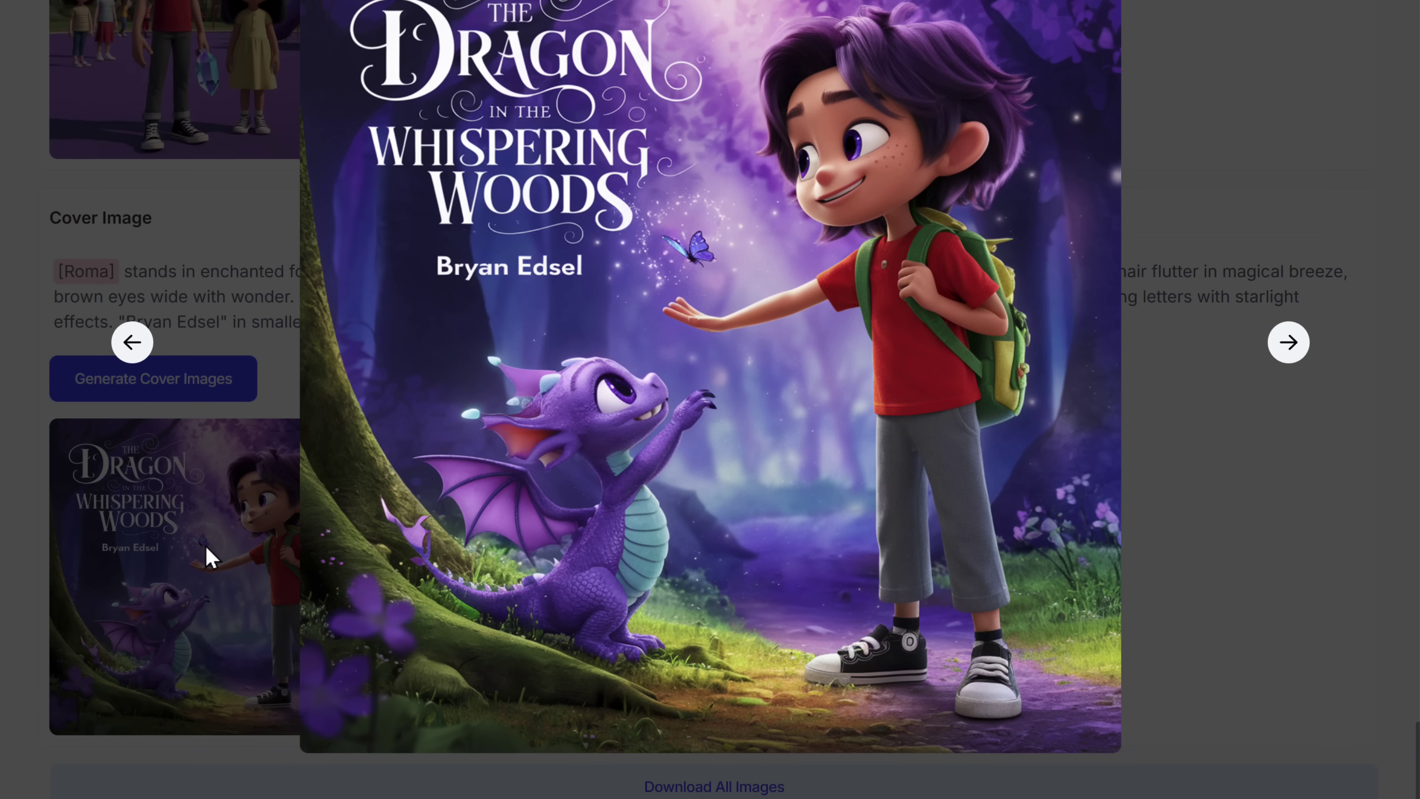
pyautogui.click(209, 615)
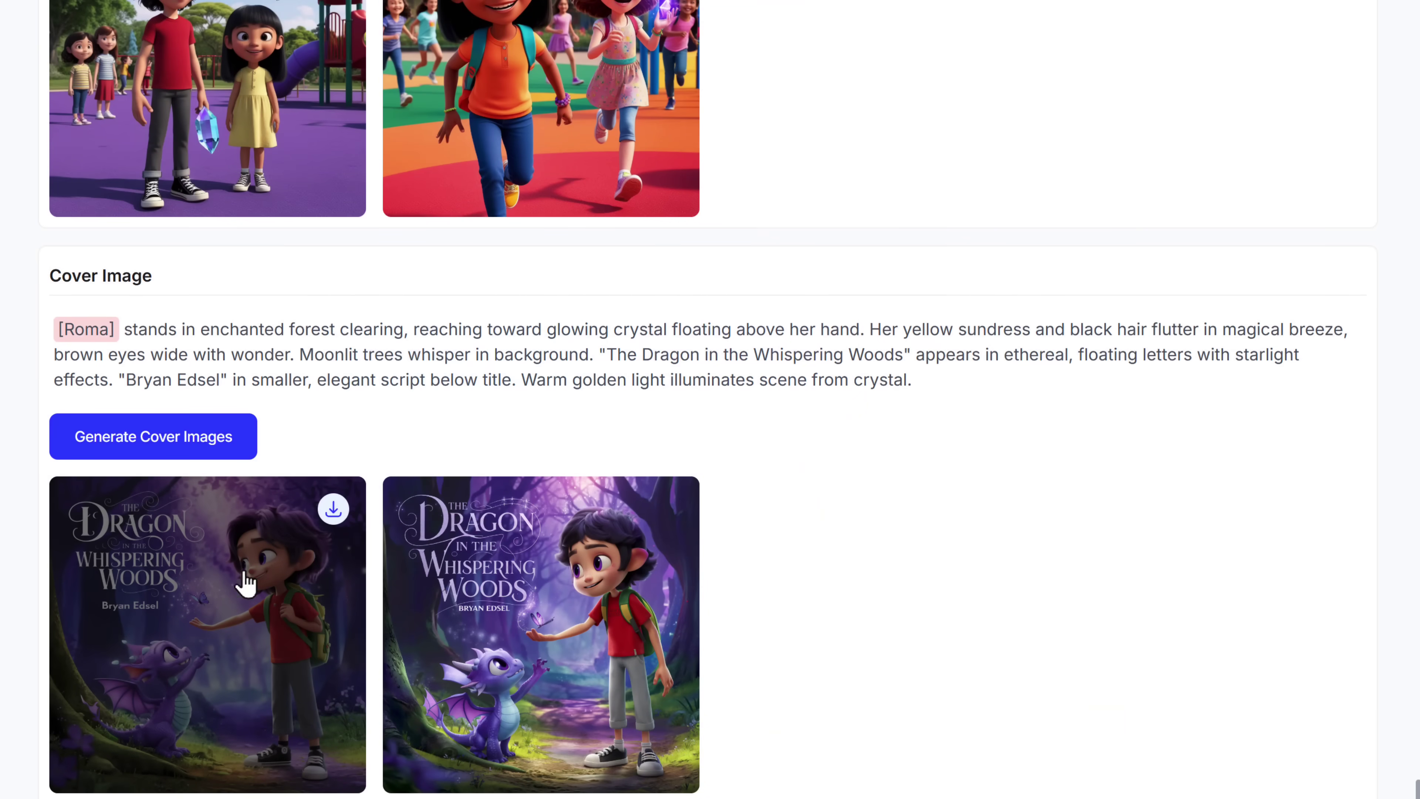
# Step: Download the first cover image and the complete set of storybook images, and open the downloaded ZIP file
pyautogui.click(334, 508)
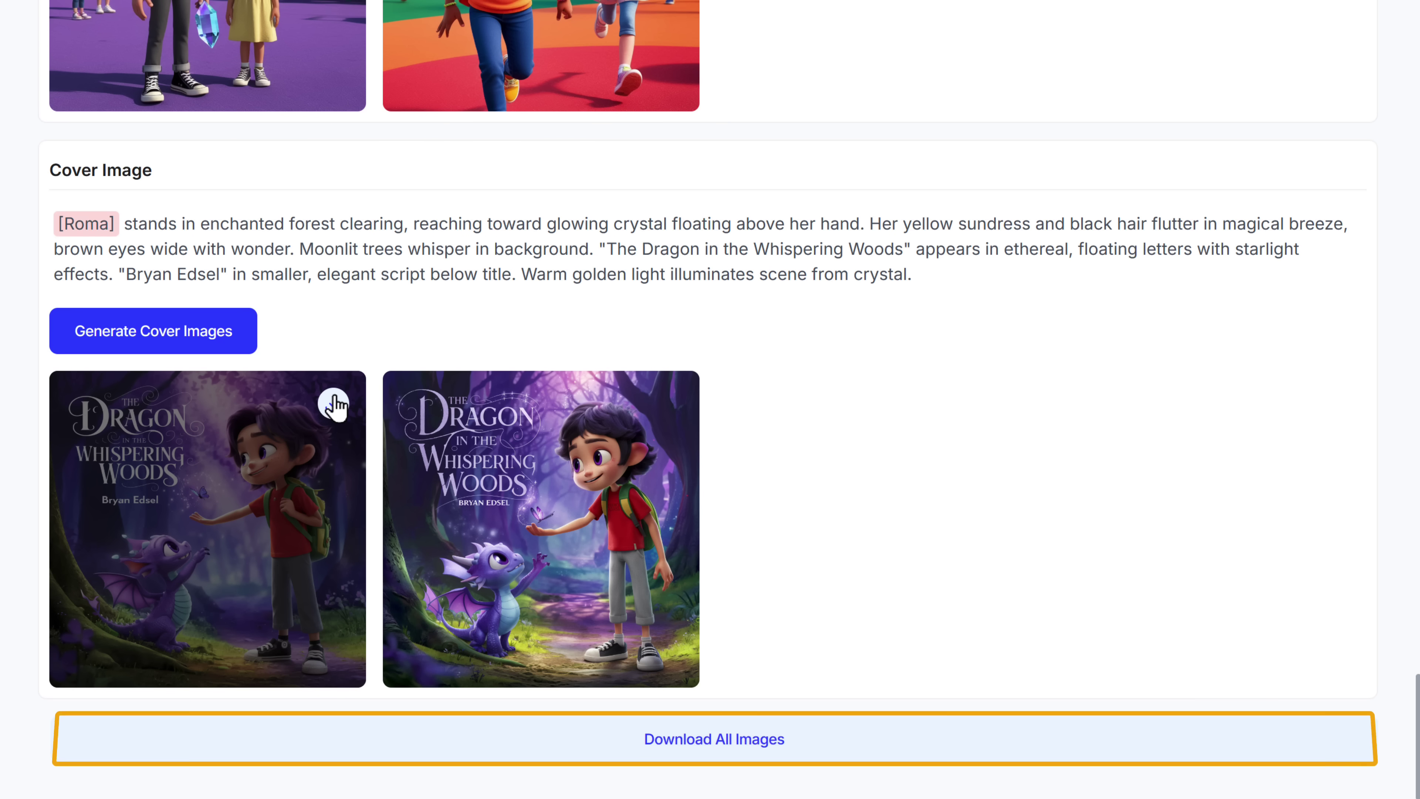
pyautogui.click(704, 740)
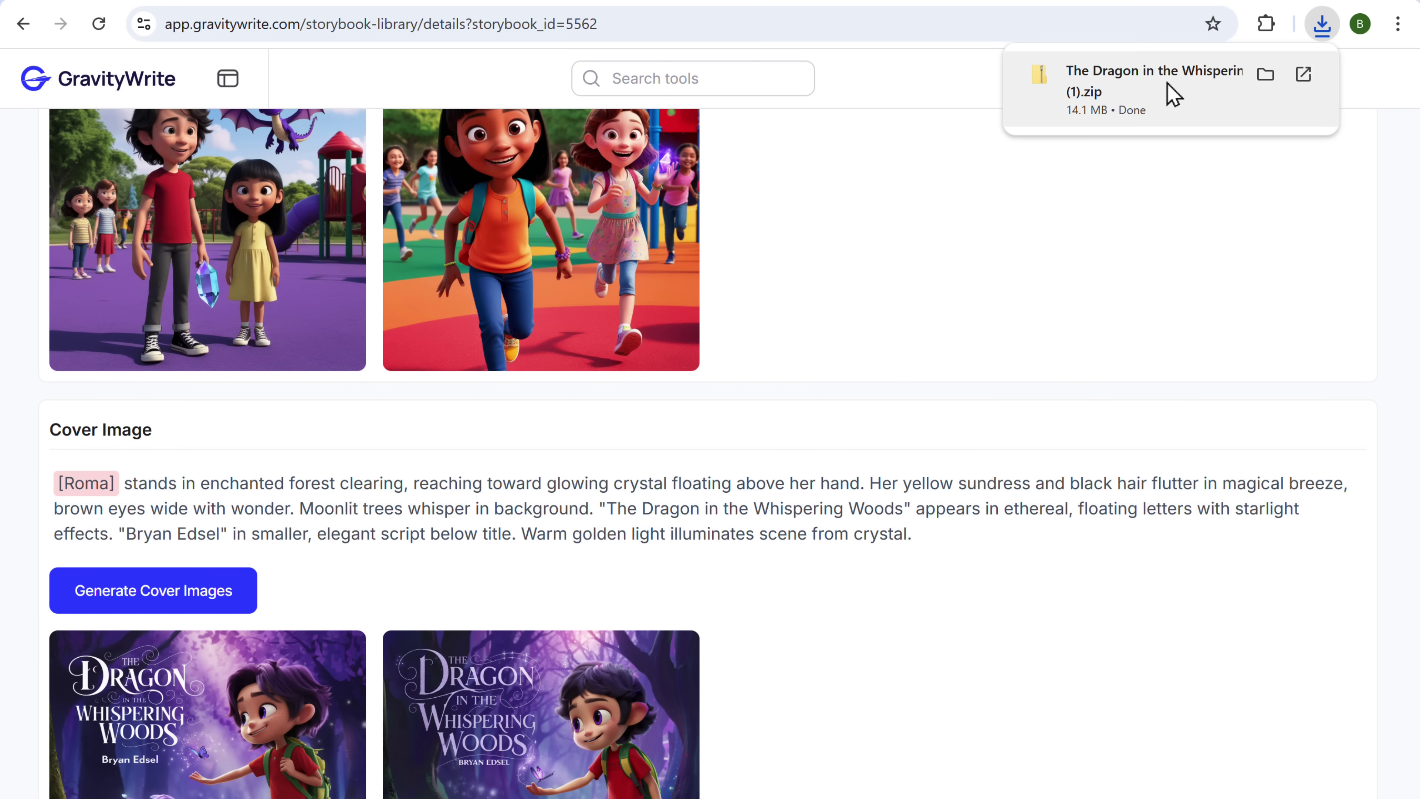
pyautogui.click(1167, 84)
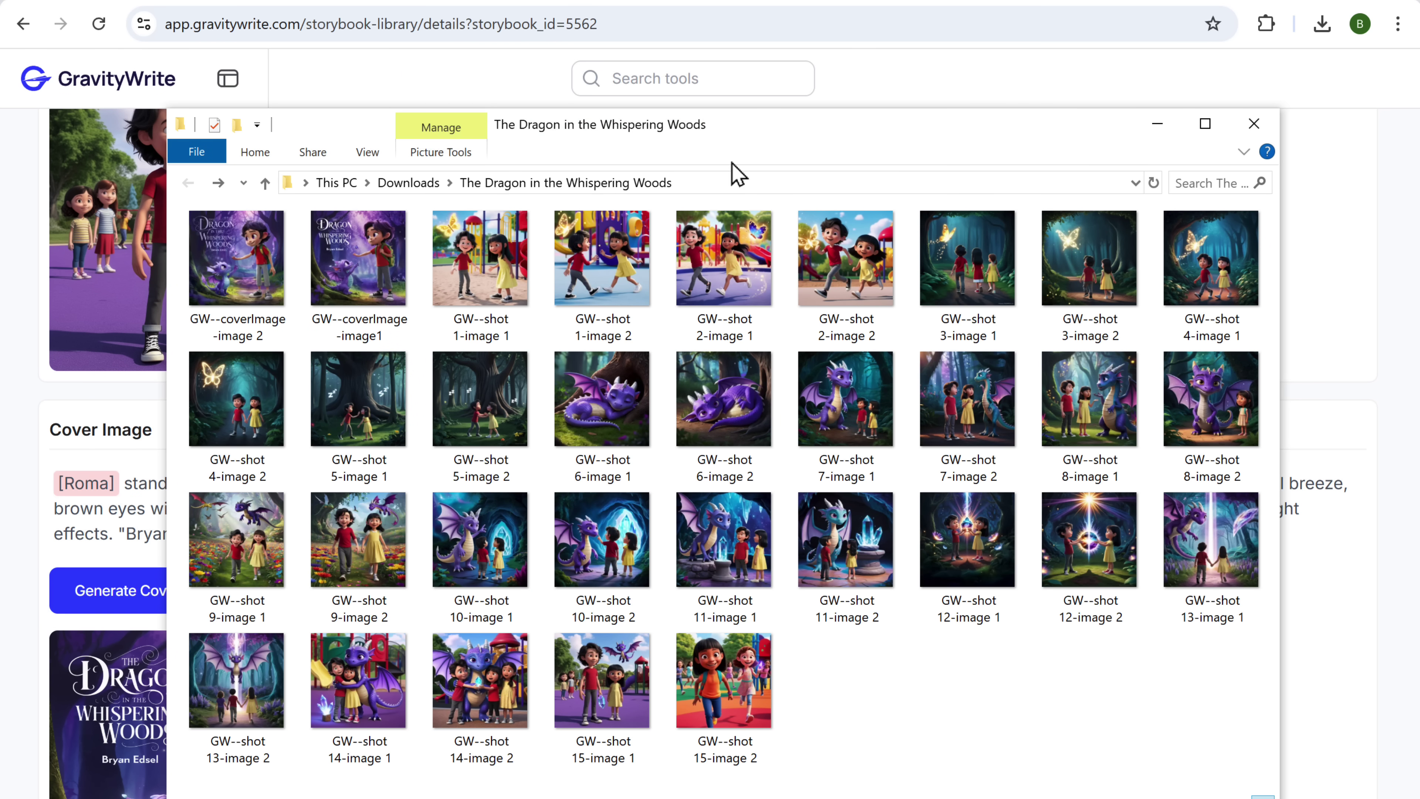
# Step: Delete GW--coverImage-image 2 from the downloaded image folder and open the options for GW--shot 1-image 2
pyautogui.rightClick(206, 210)
pyautogui.click(258, 724)
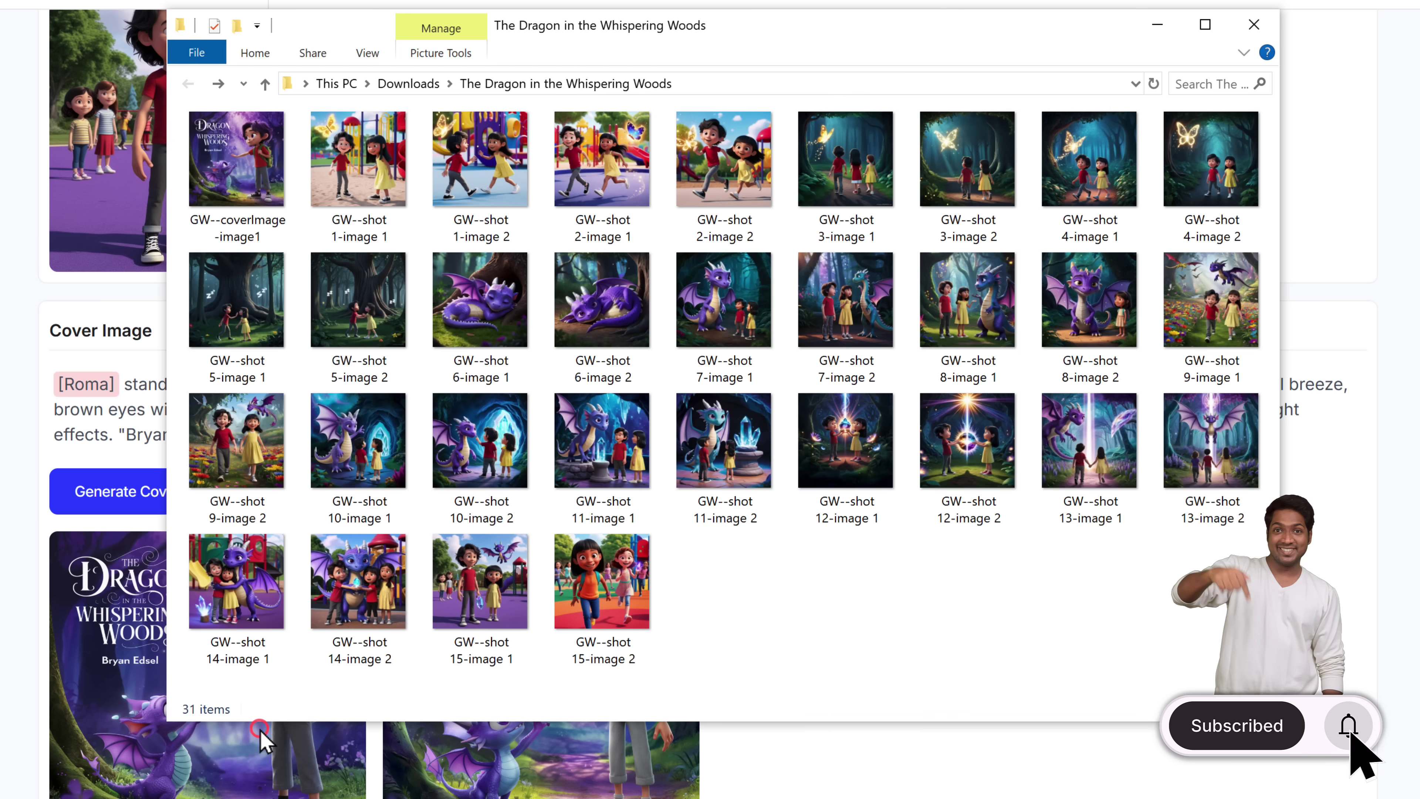
pyautogui.rightClick(475, 168)
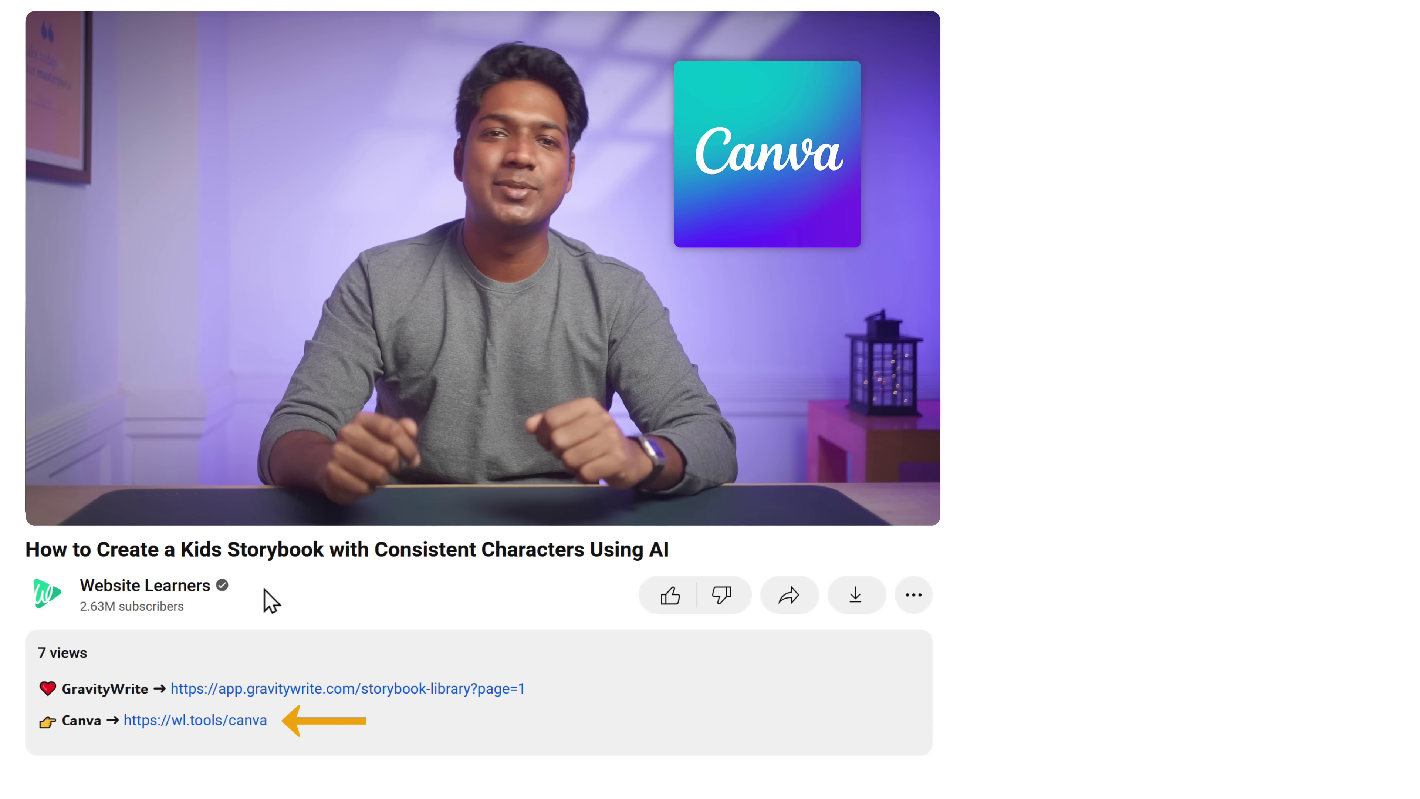
# Step: Open the Canva website from the video description and start designing by signing in with Google
pyautogui.click(242, 722)
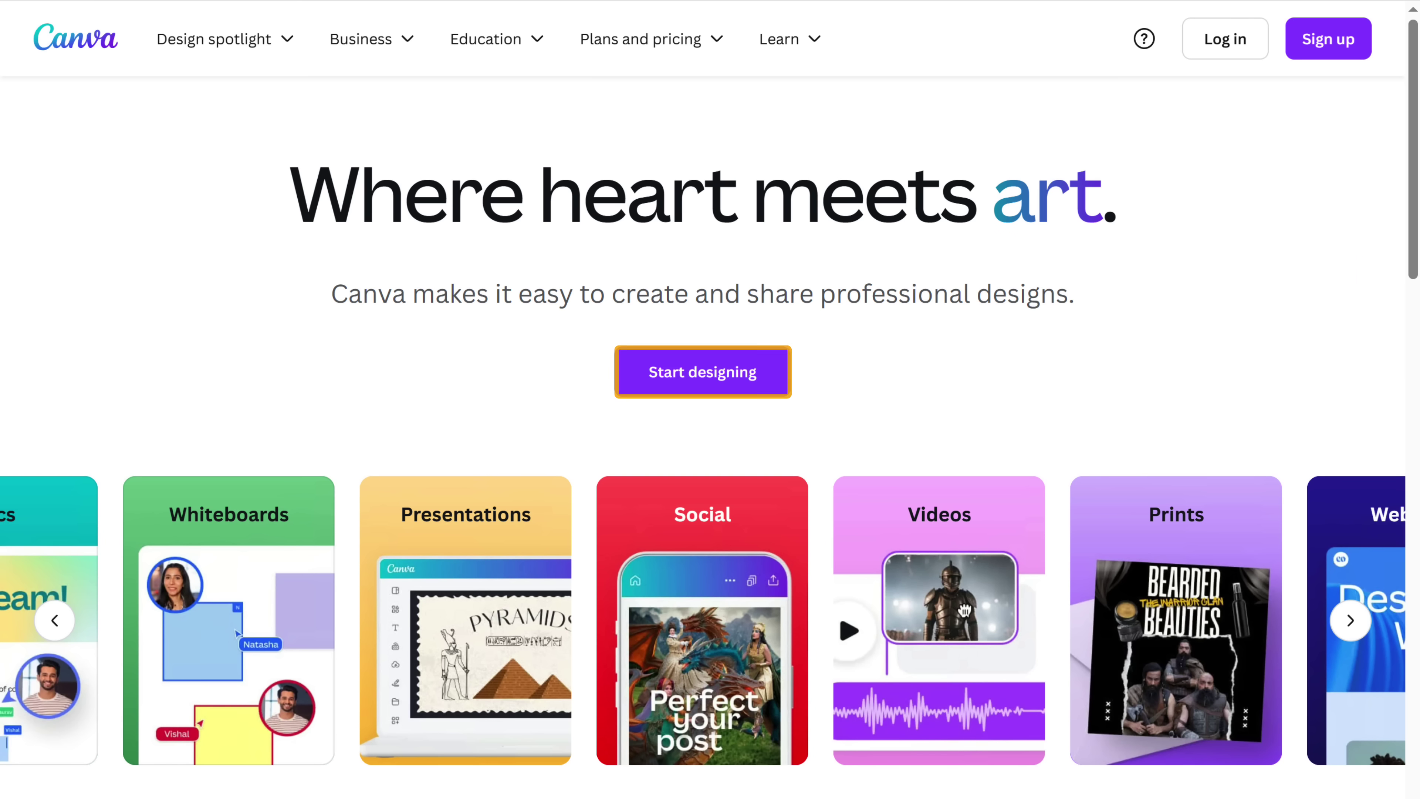
pyautogui.click(709, 386)
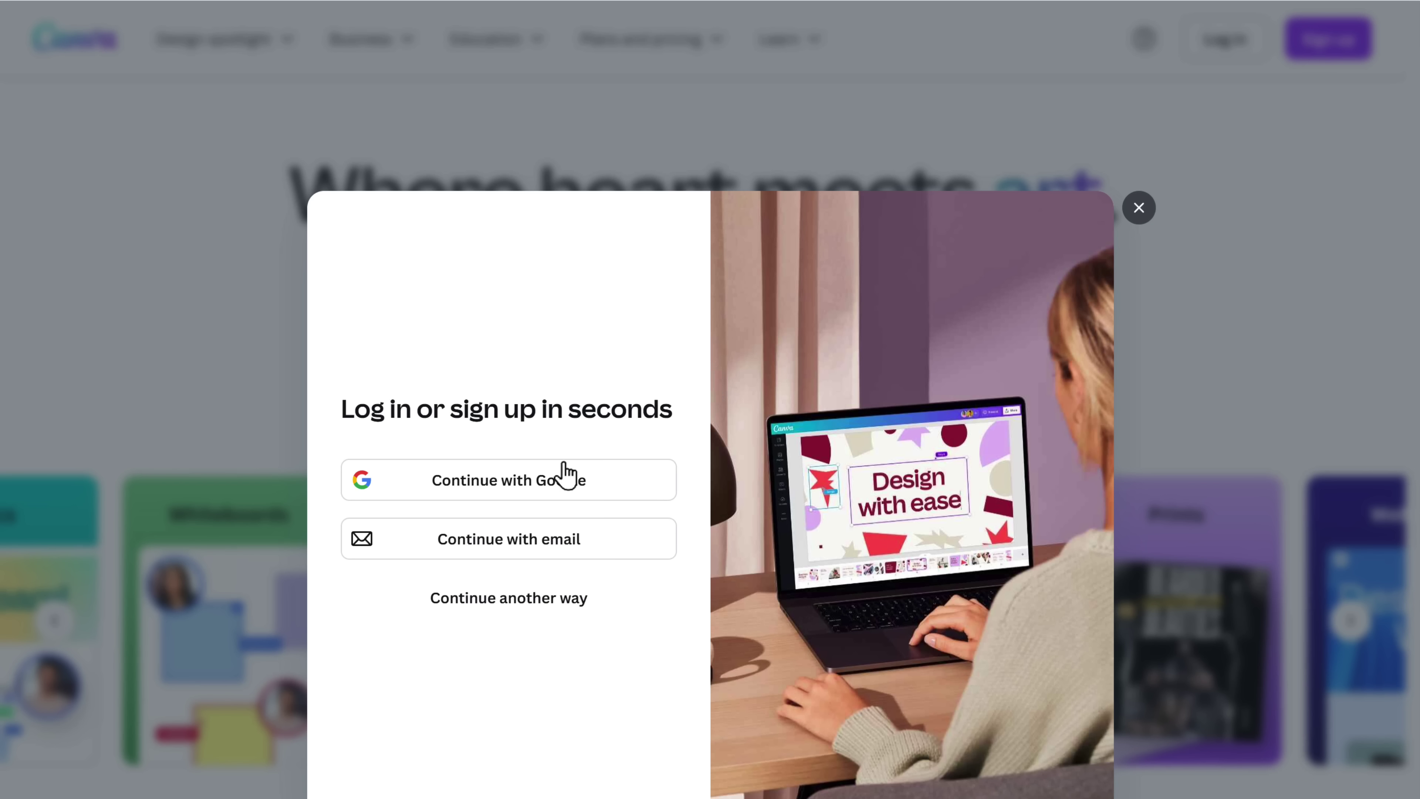
pyautogui.click(566, 475)
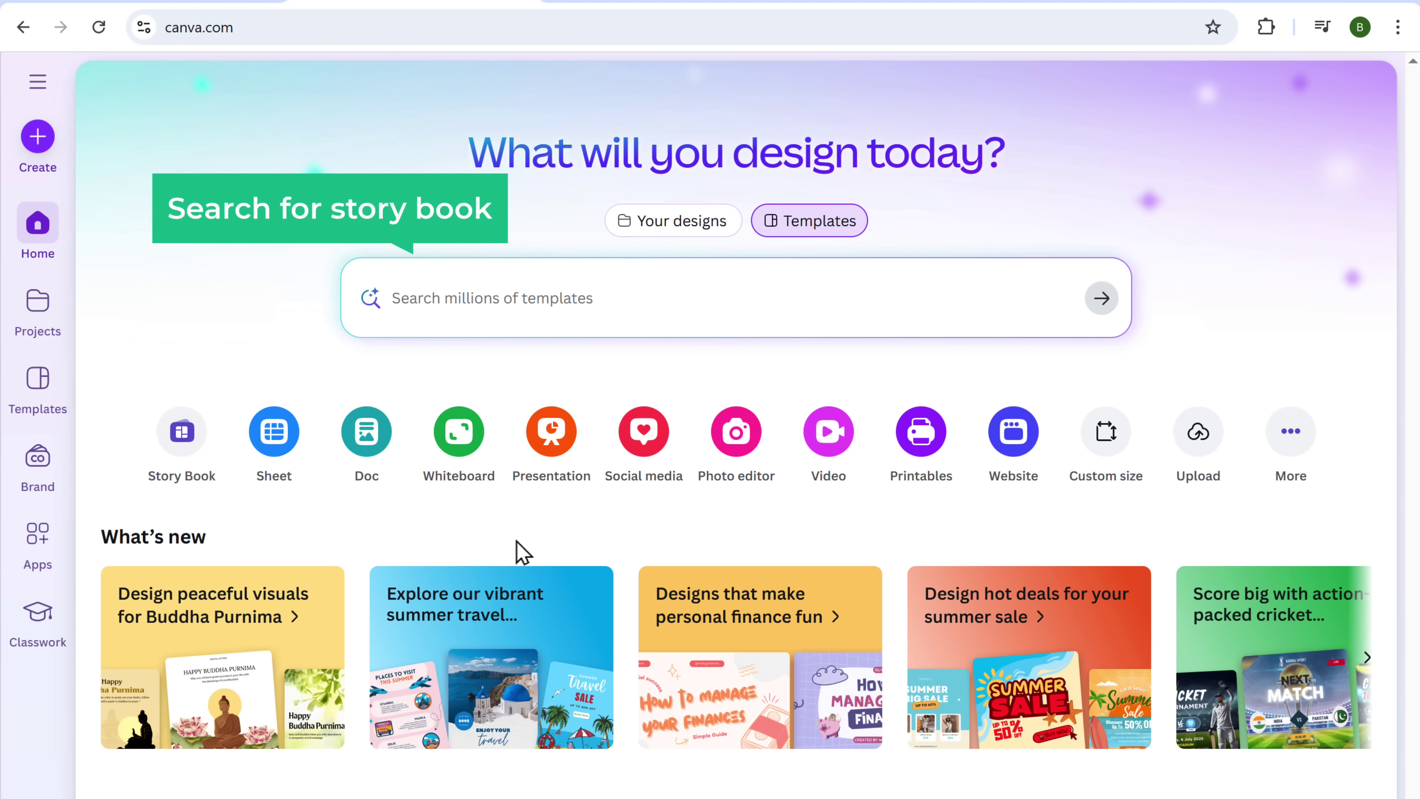
# Step: Search the templates for "Story Book" and create a blank Story Book design
pyautogui.click(596, 298)
pyautogui.write('Story Book')
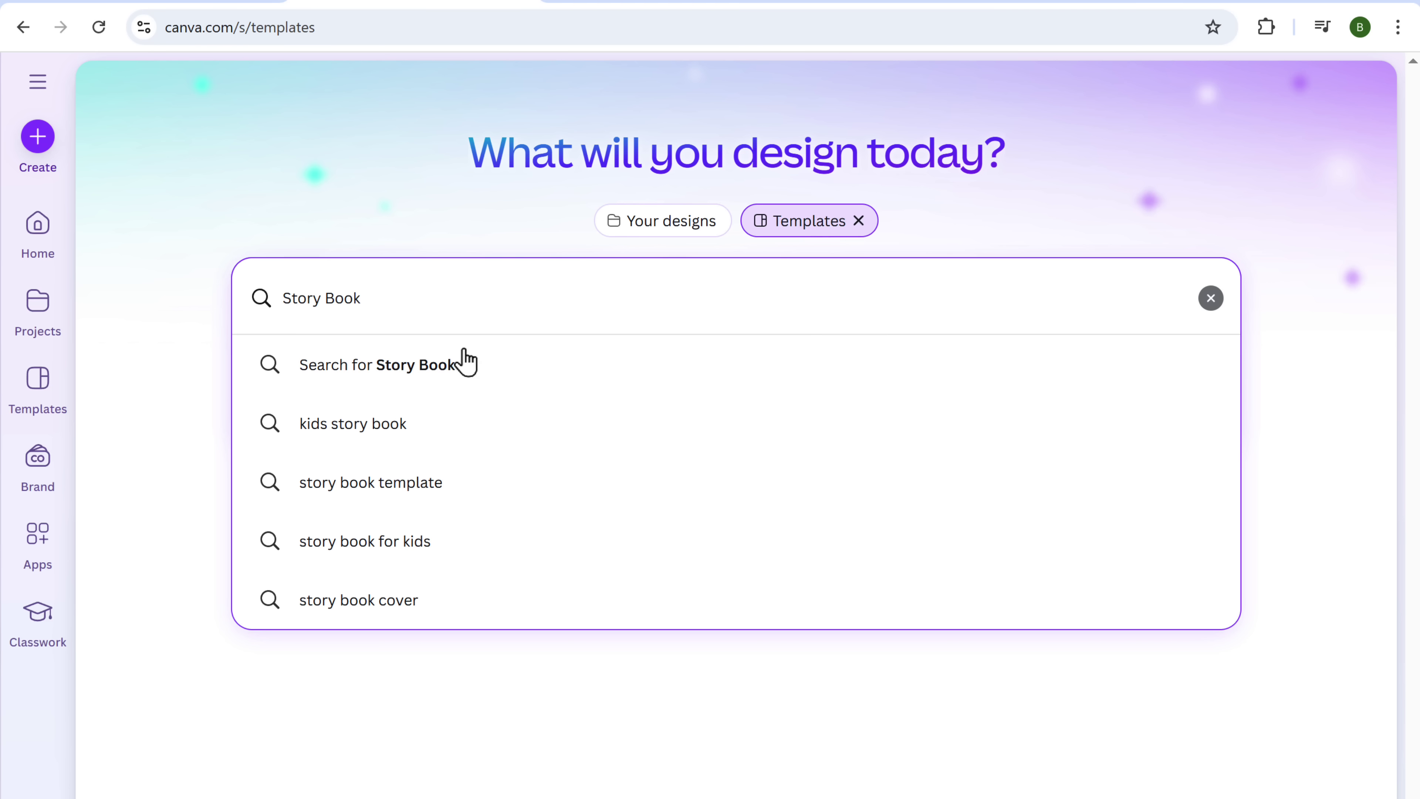
pyautogui.click(464, 363)
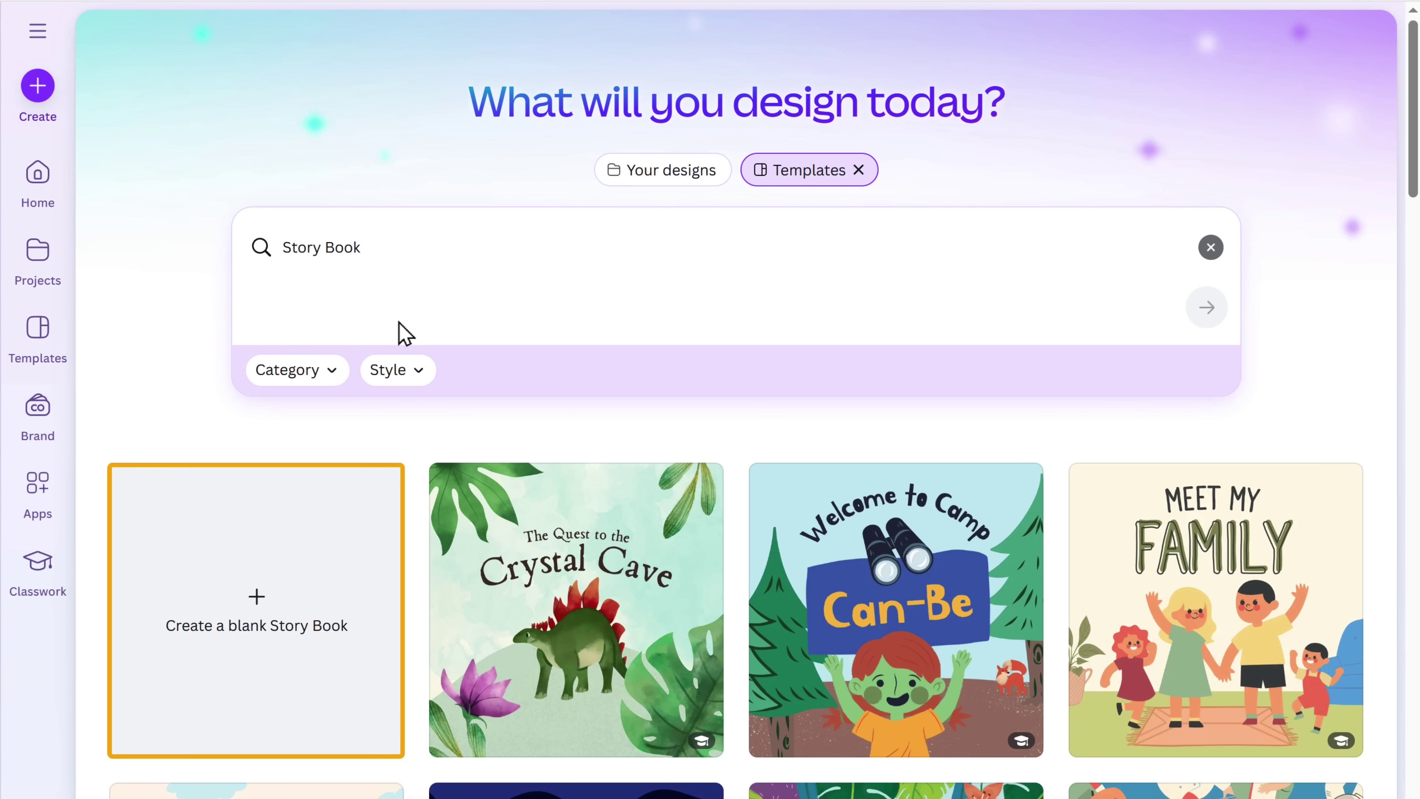
pyautogui.click(256, 592)
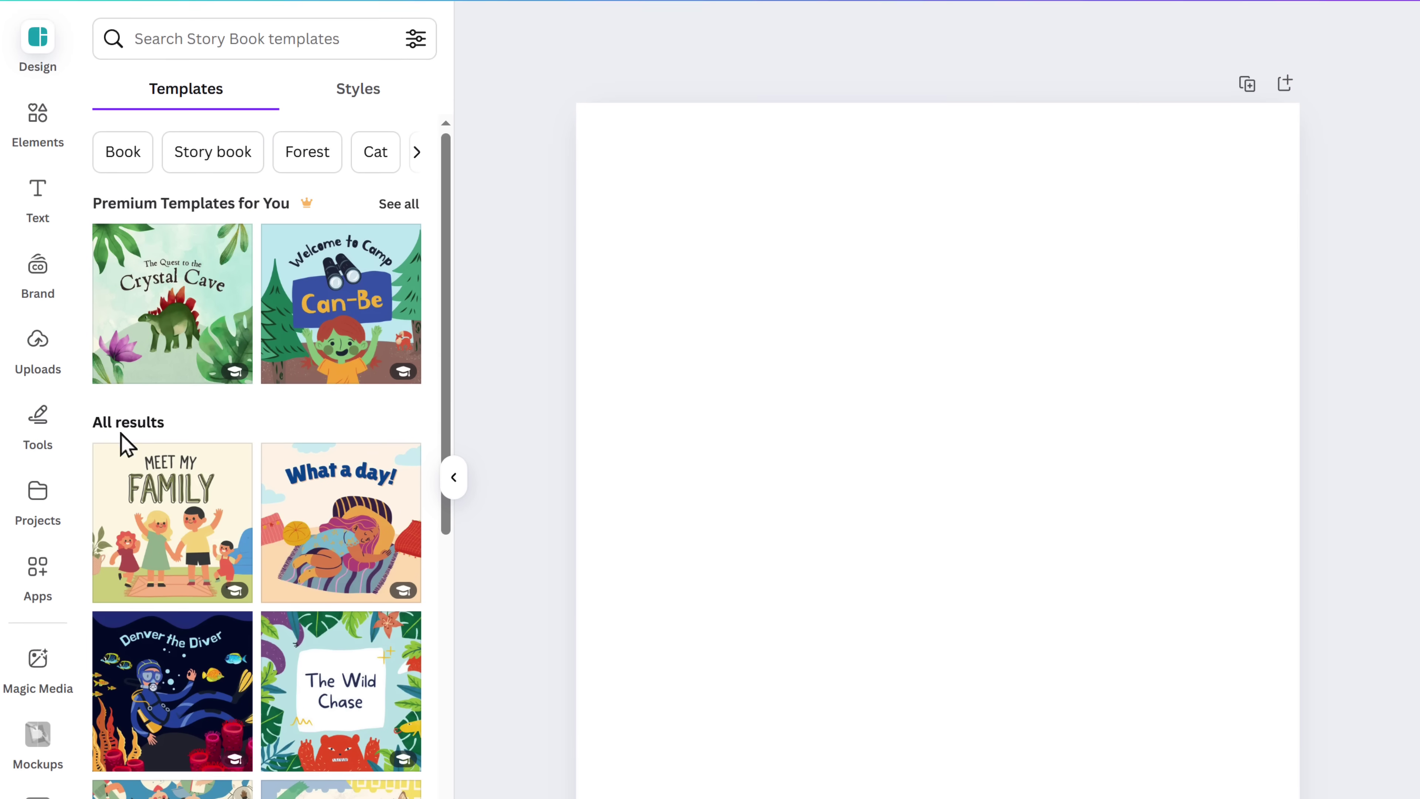
# Step: Upload the images from The Dragon in the Whispering Woods folder and set the cover image as the first page's background
pyautogui.click(37, 262)
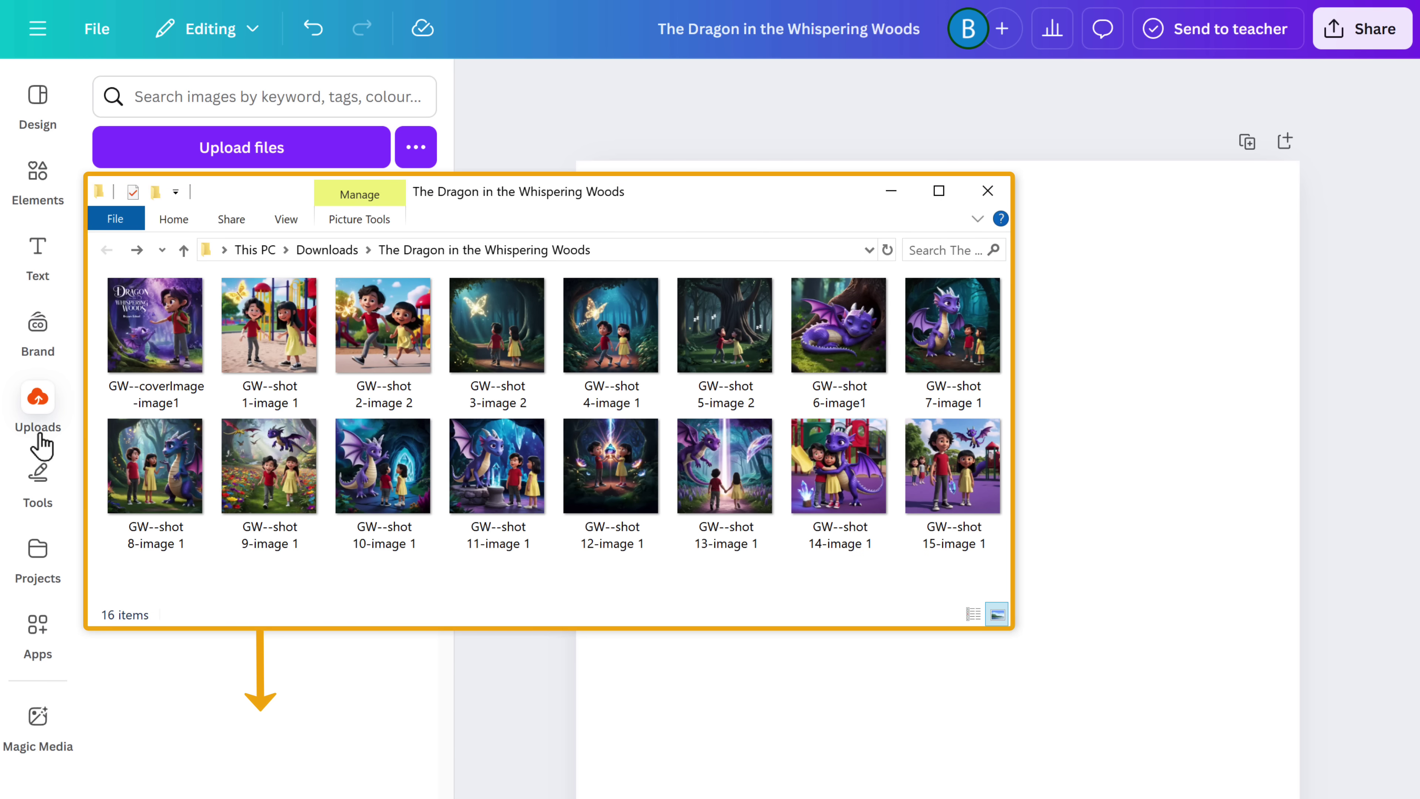
pyautogui.moveTo(103, 345); pyautogui.dragTo(250, 659)
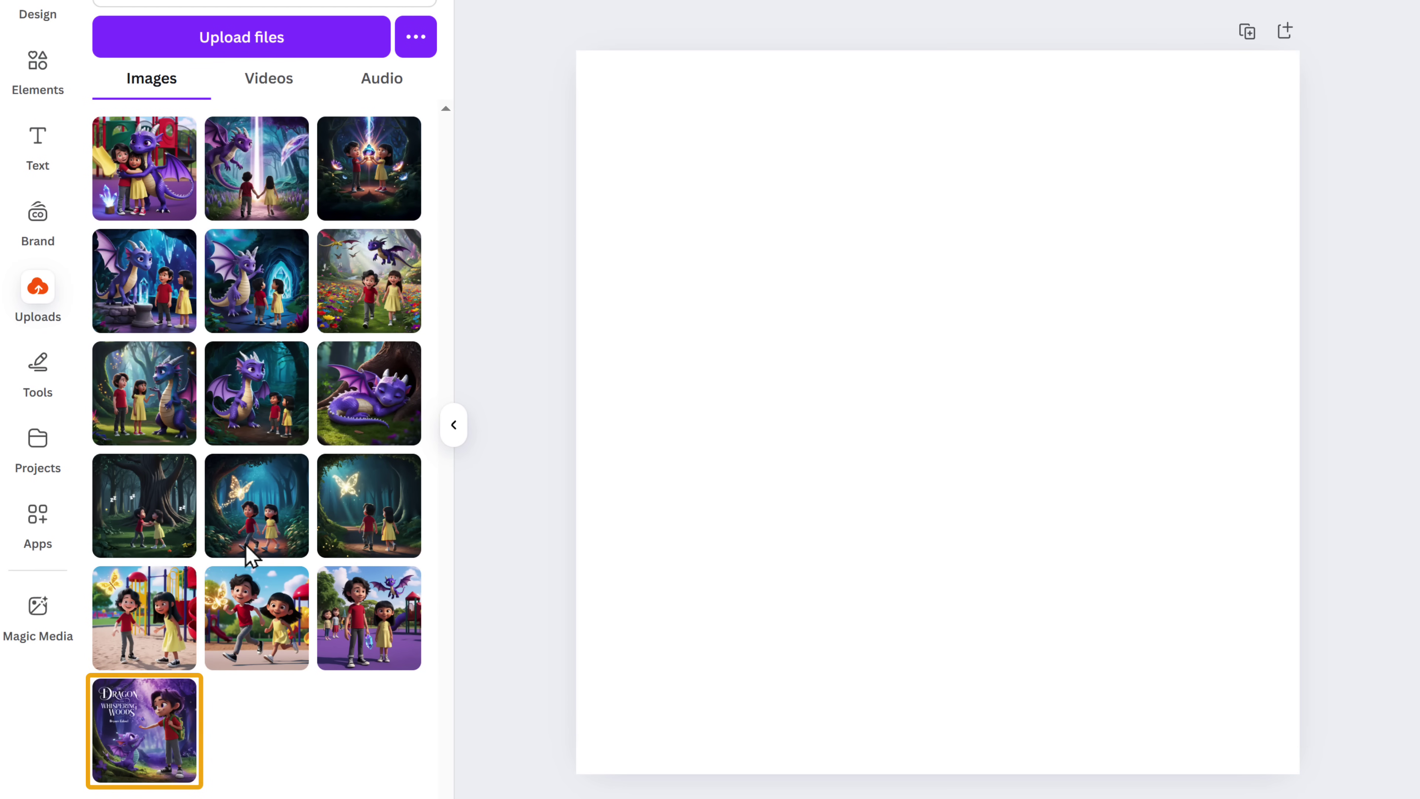
pyautogui.moveTo(143, 737); pyautogui.dragTo(786, 257)
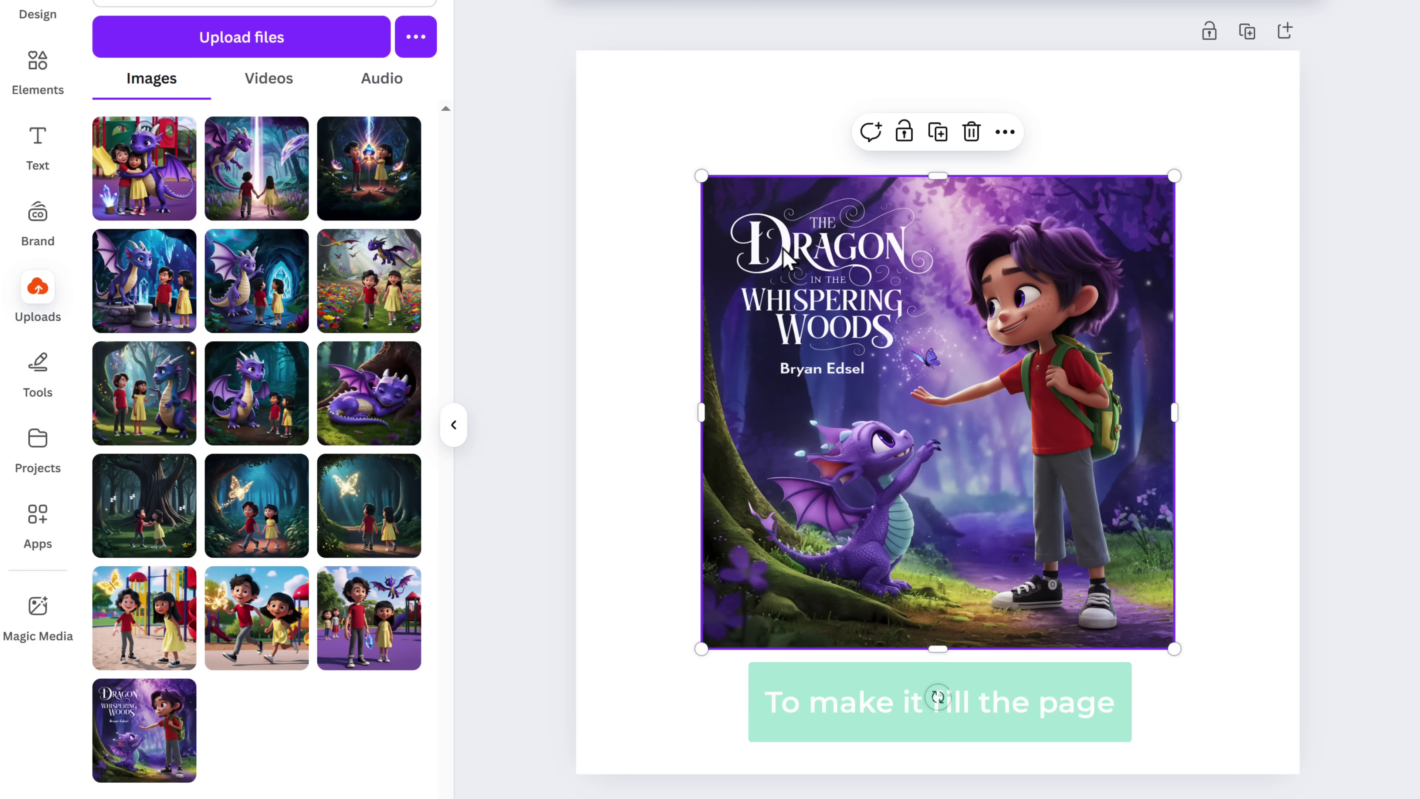
pyautogui.rightClick(786, 258)
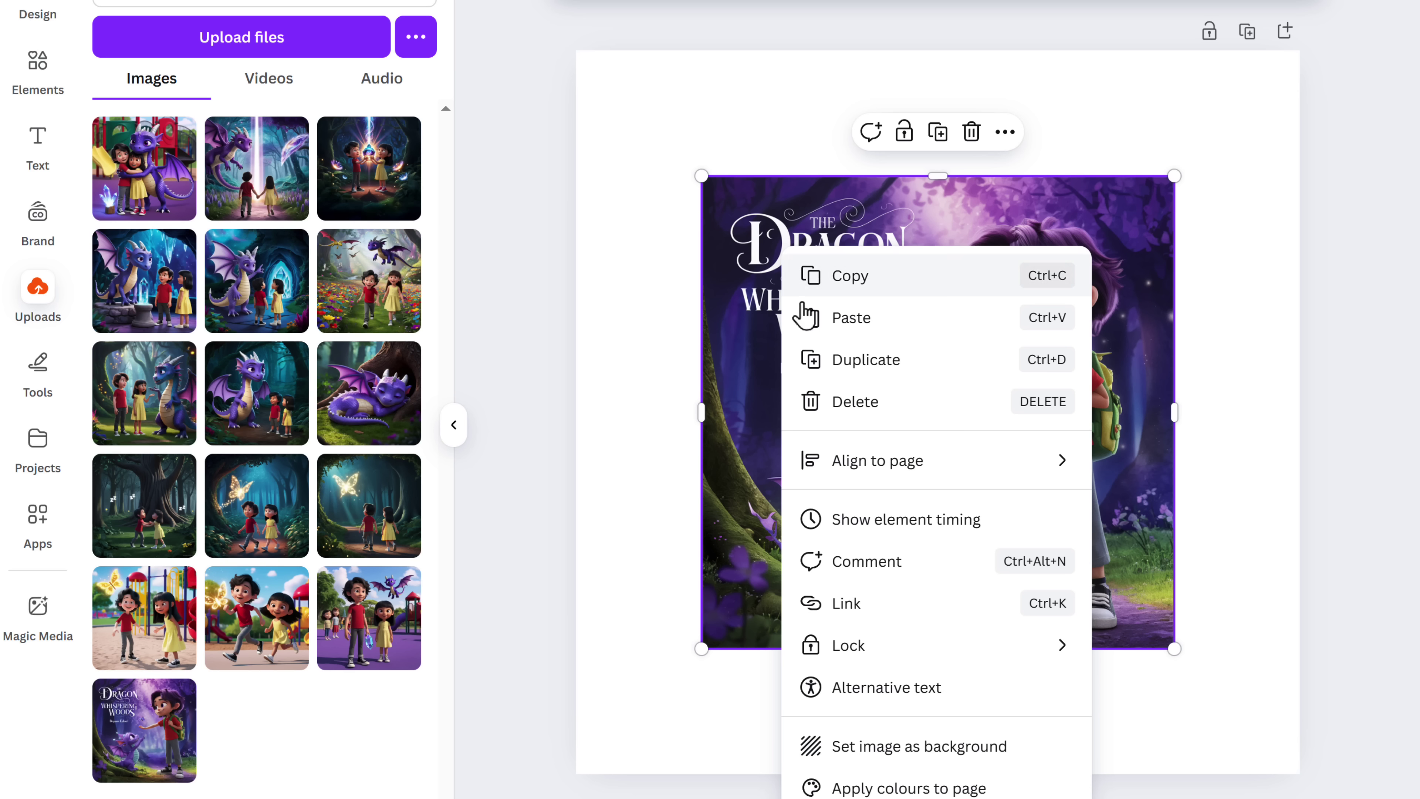
pyautogui.click(914, 749)
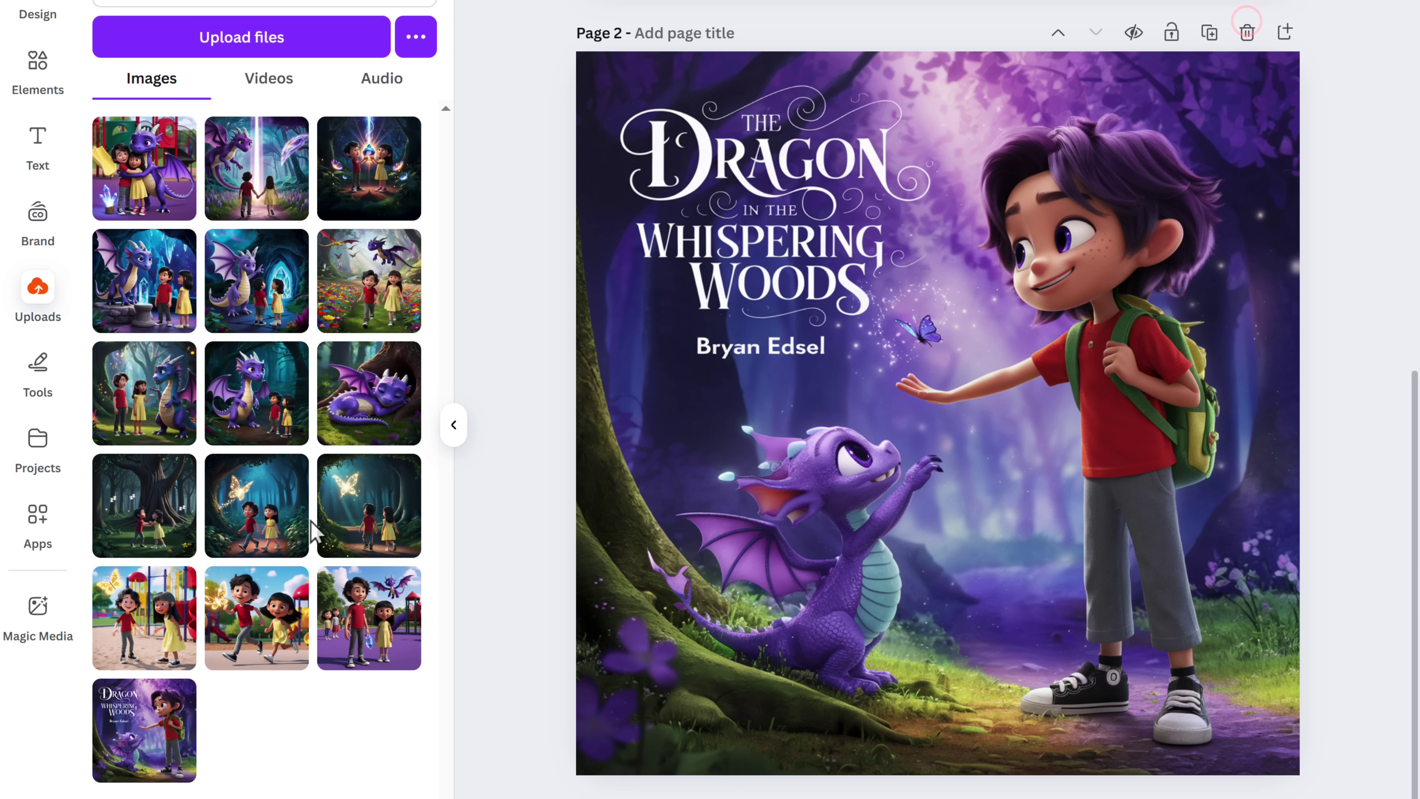
# Step: Fill page 2 with the playground image of the two children and the glowing butterfly, and look through the following pages
pyautogui.moveTo(139, 603); pyautogui.dragTo(590, 98)
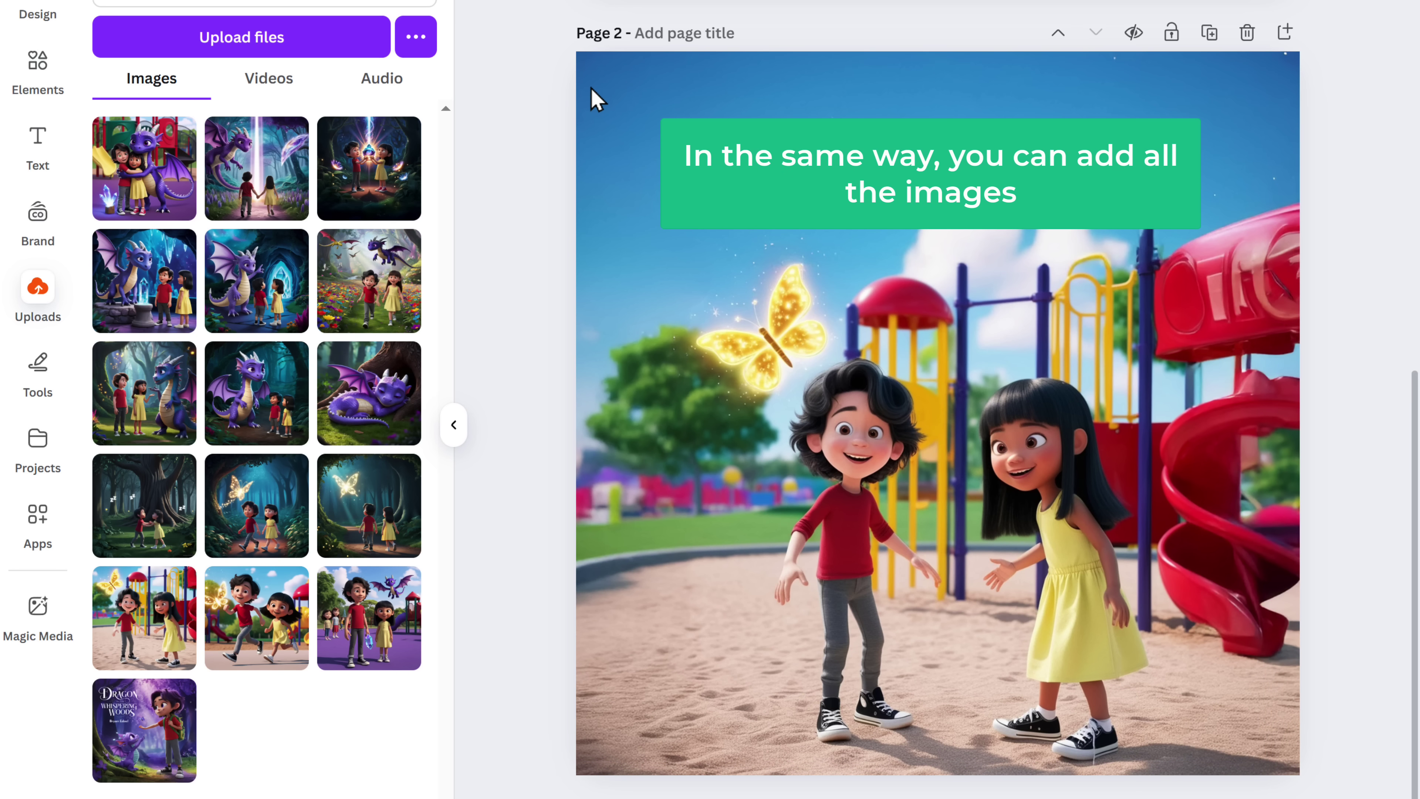
pyautogui.scroll(-20, 937, 399)
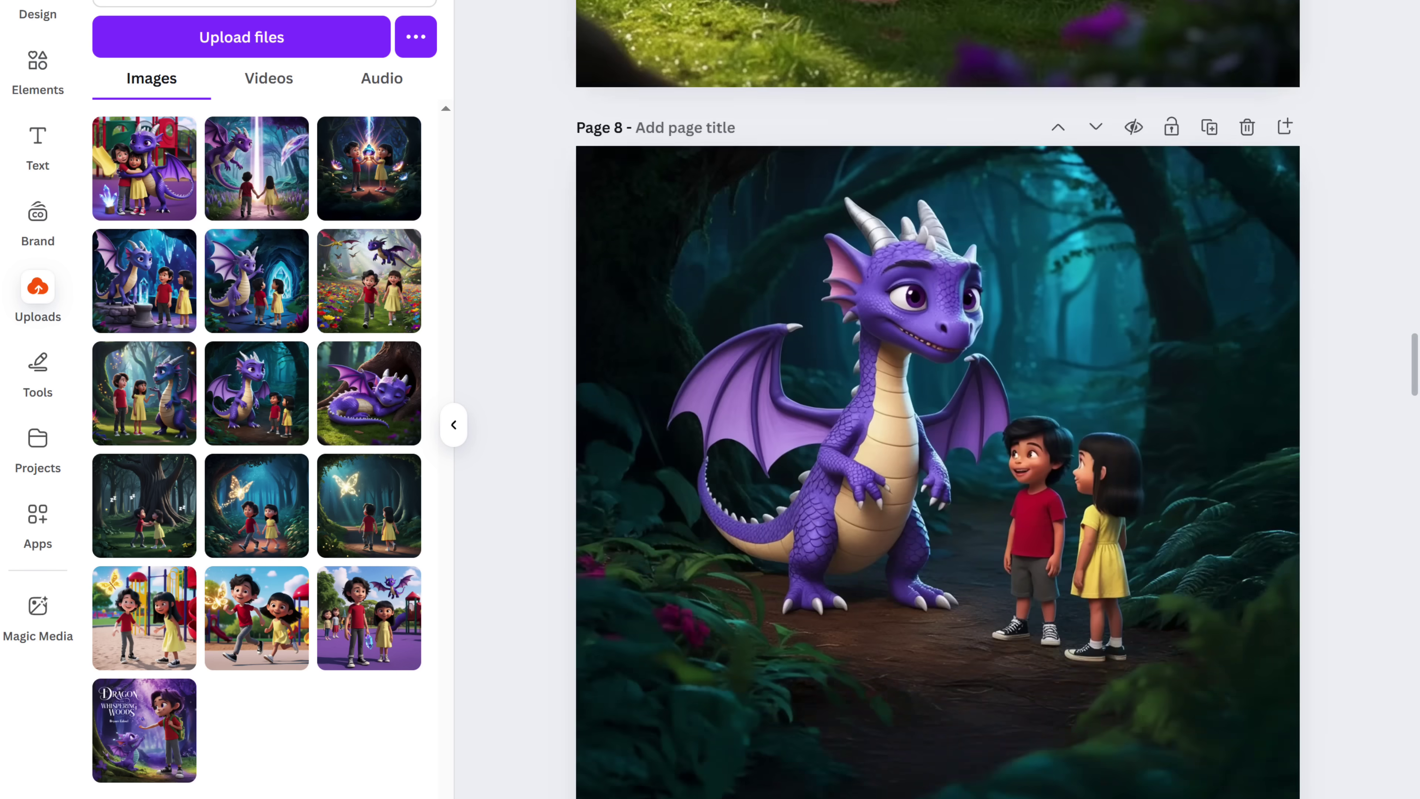
pyautogui.scroll(-20, 937, 400)
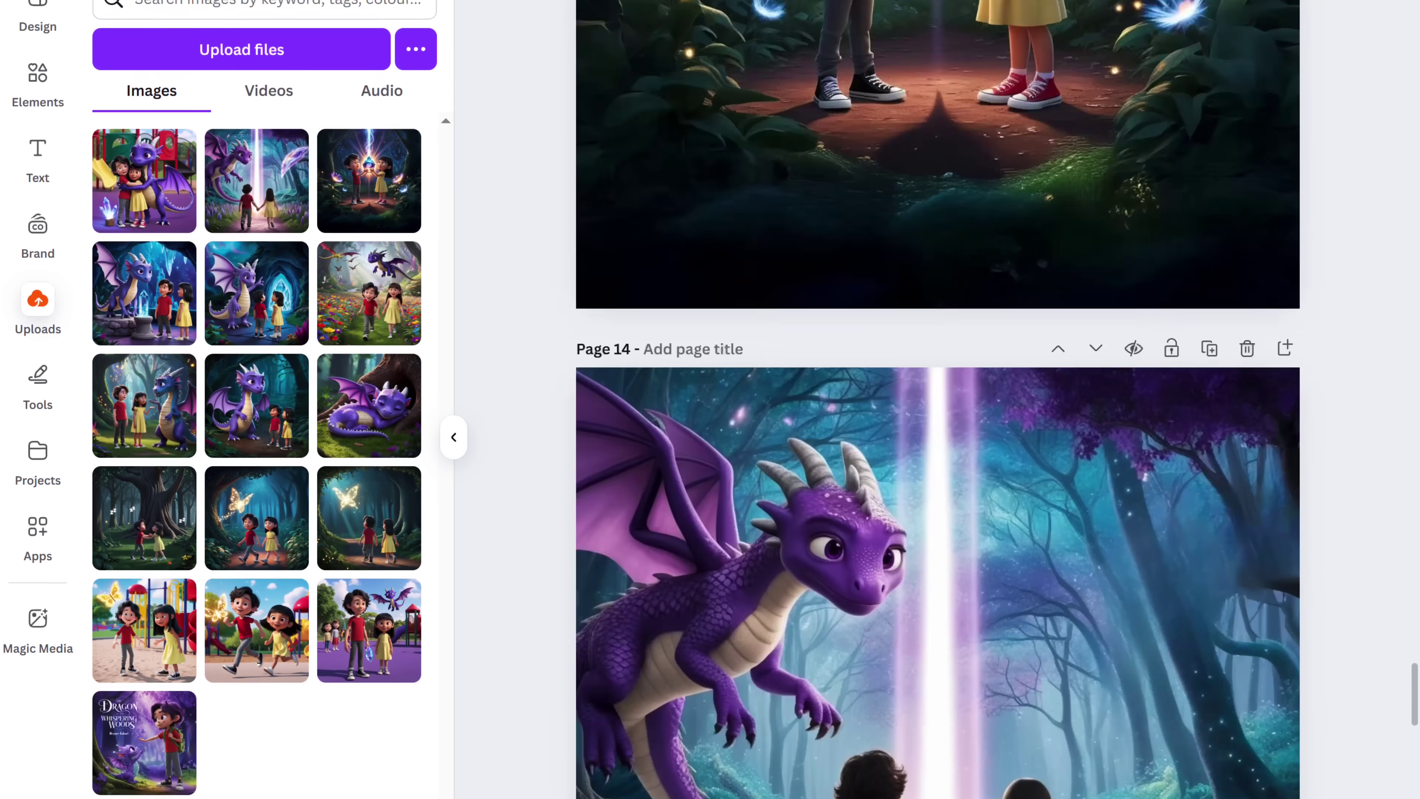
pyautogui.scroll(20, 938, 399)
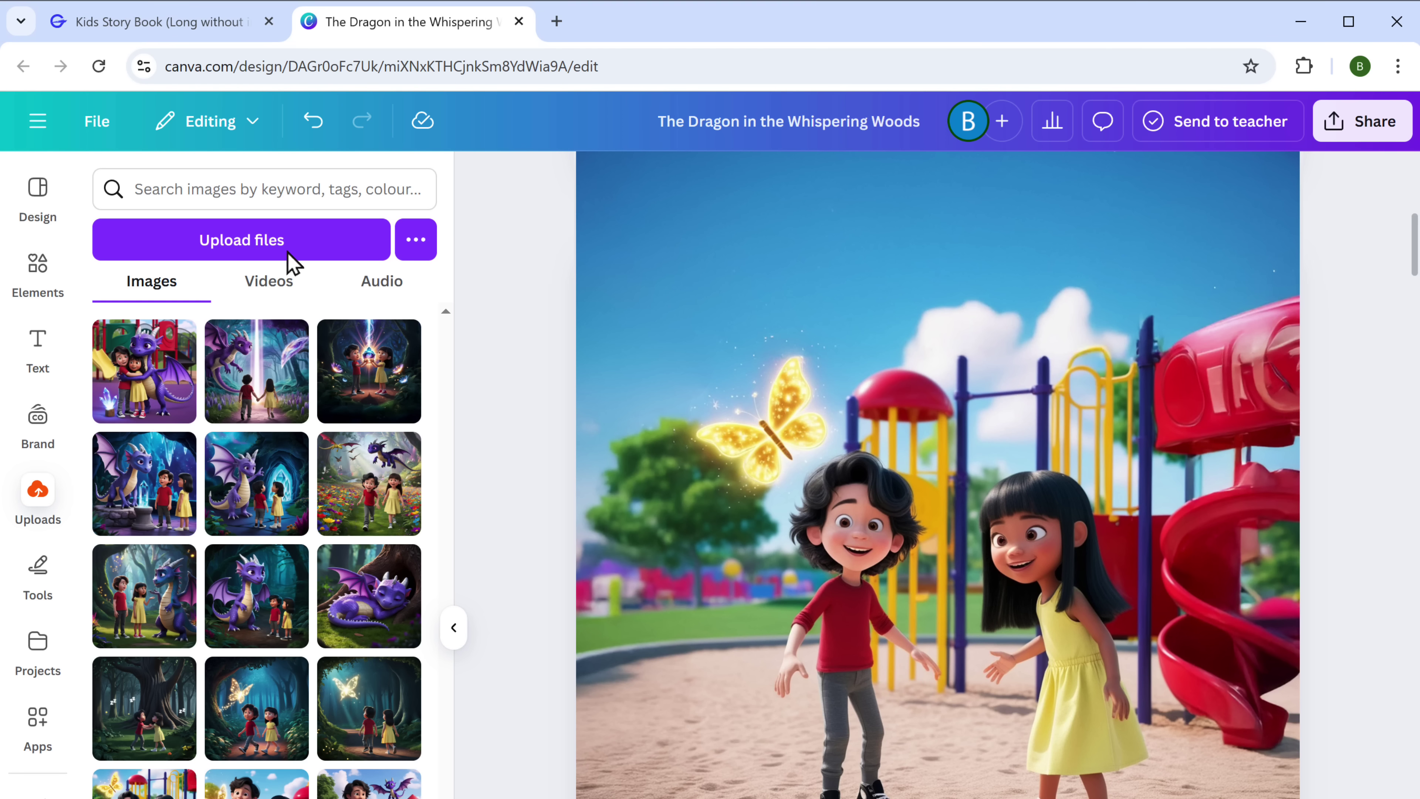
# Step: Copy the Page 1 story text from the Kids Story Book result in GravityWrite and paste it onto page 2 in Canva
pyautogui.click(148, 24)
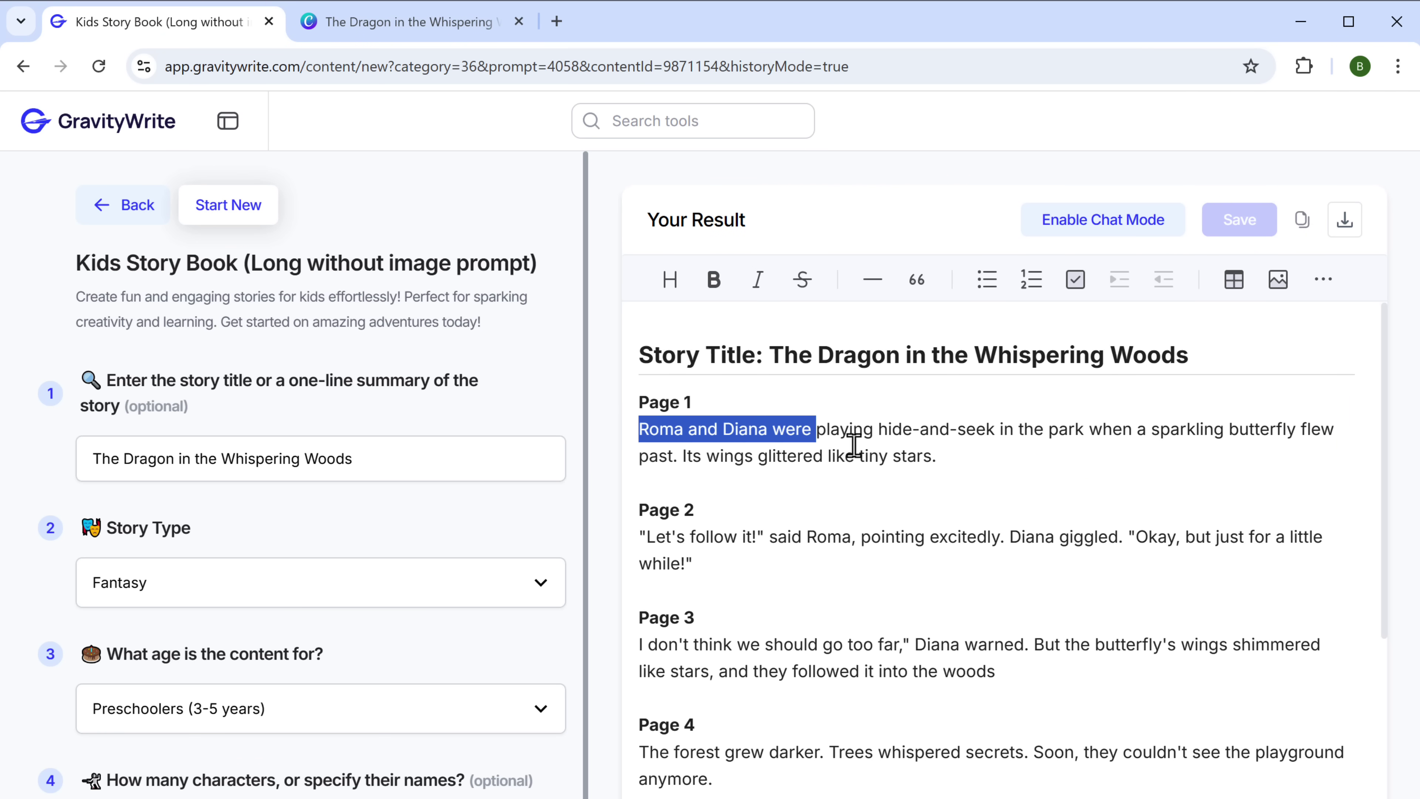
pyautogui.moveTo(853, 445); pyautogui.dragTo(939, 458)
pyautogui.hotkey('ctrl', 'c')
pyautogui.rightClick(941, 460)
pyautogui.click(704, 600)
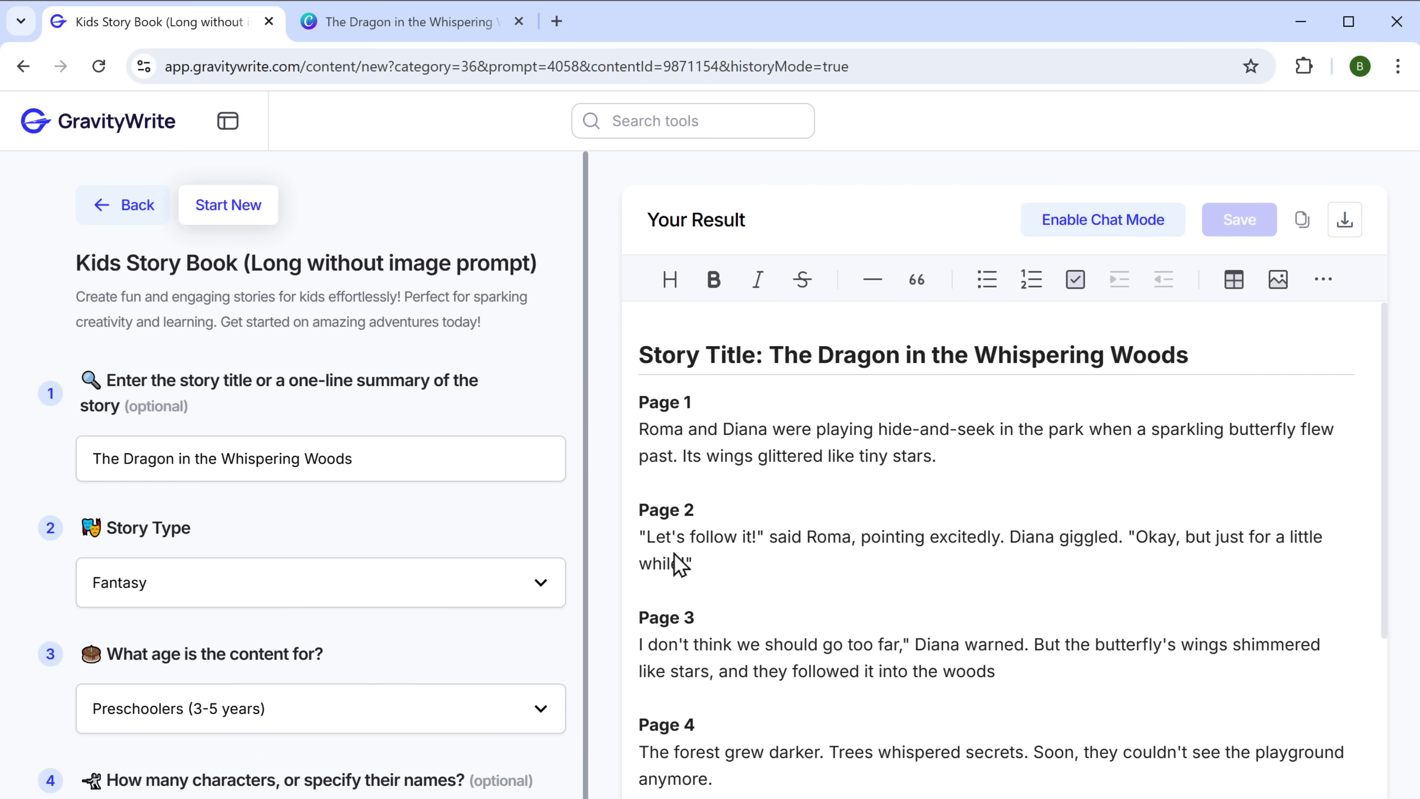
pyautogui.click(400, 23)
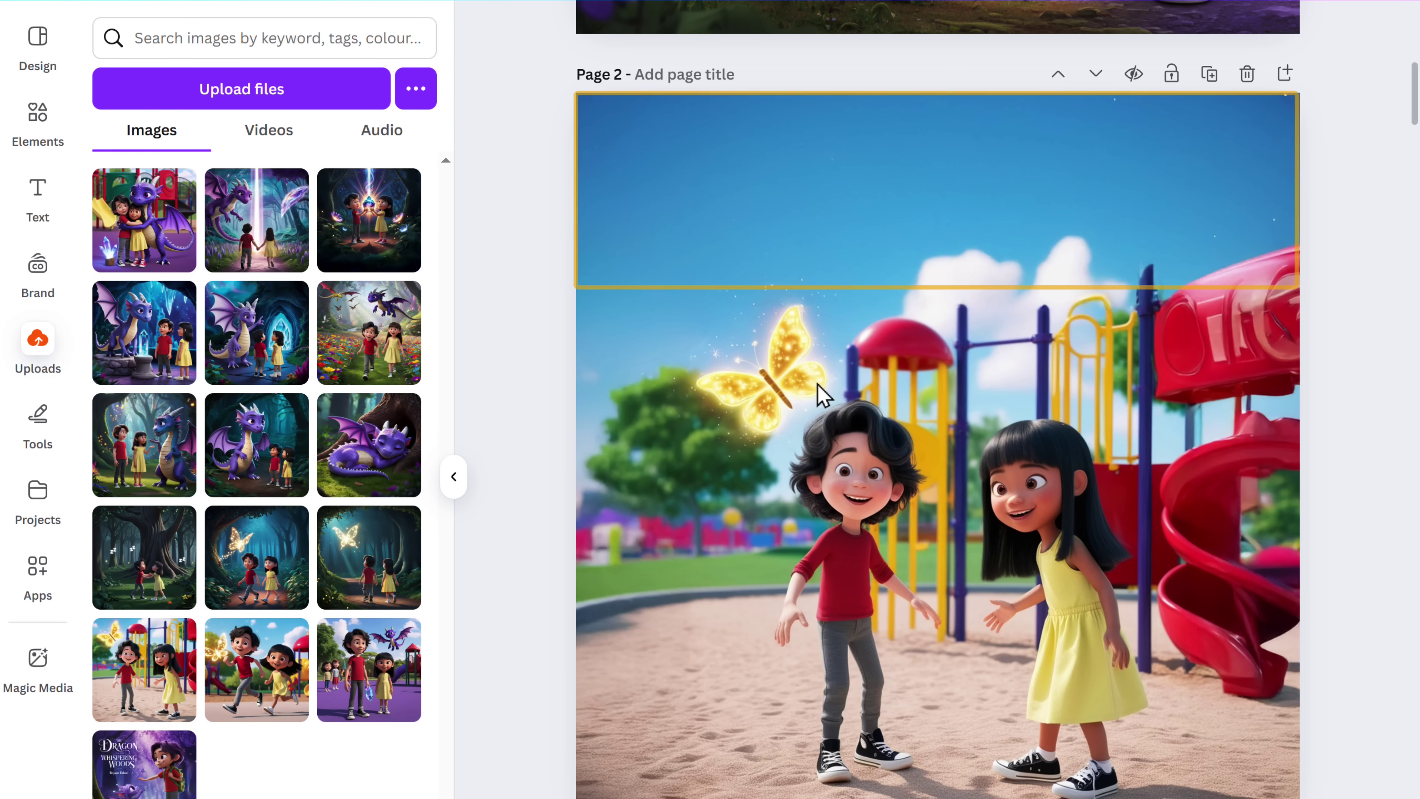
pyautogui.rightClick(819, 392)
pyautogui.click(888, 495)
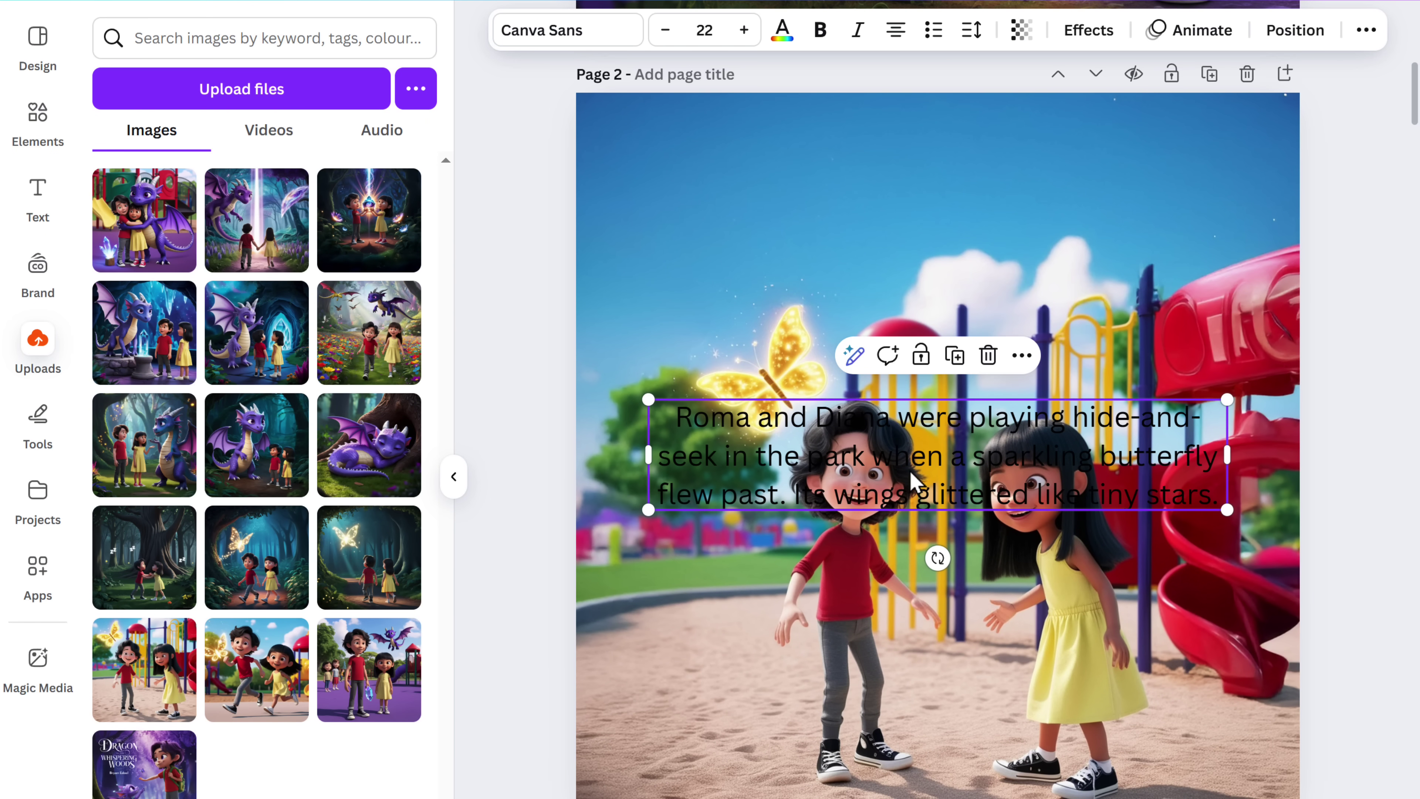
# Step: Move the story text into the sky area of page 2 and format it in bold Comic Sans at size 20
pyautogui.moveTo(930, 460); pyautogui.dragTo(890, 185)
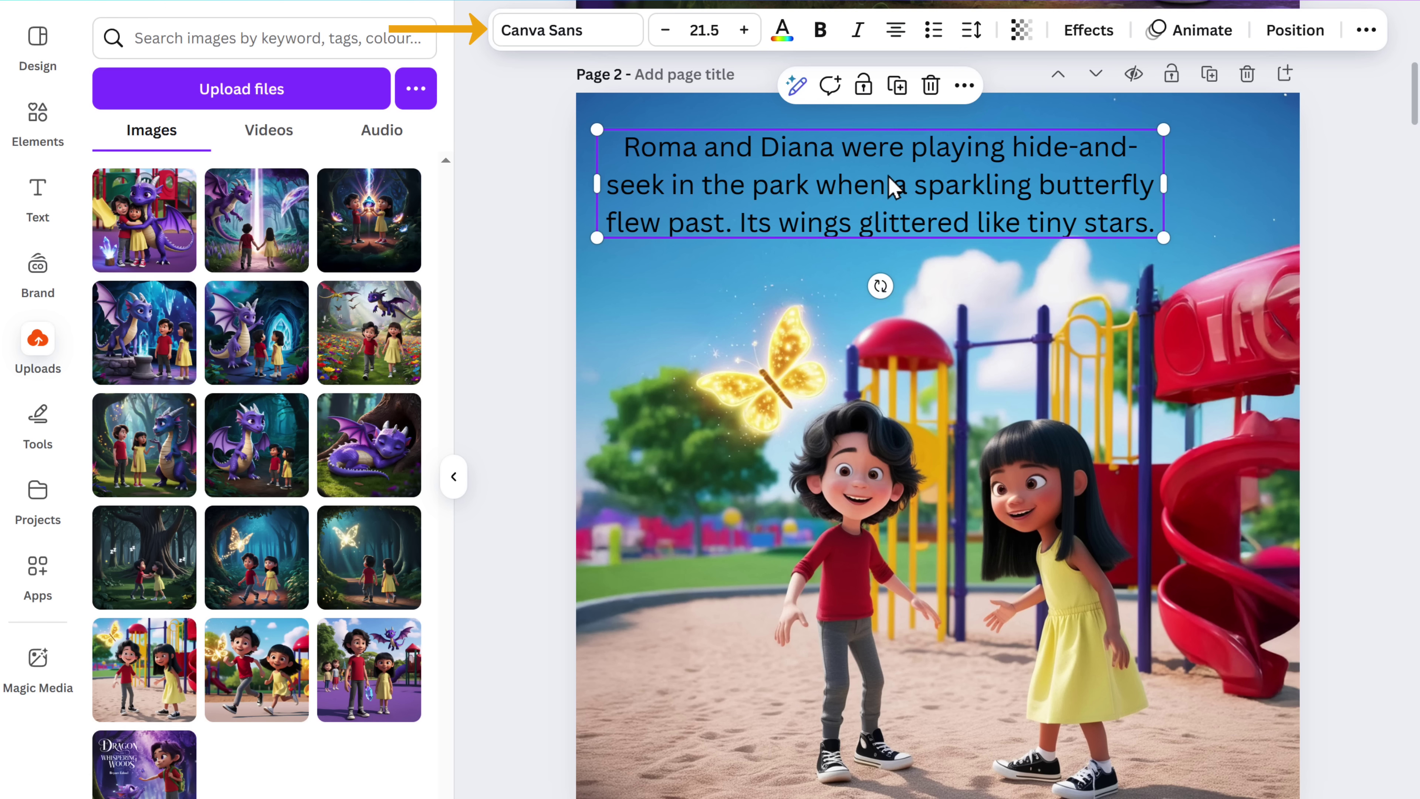
pyautogui.click(526, 35)
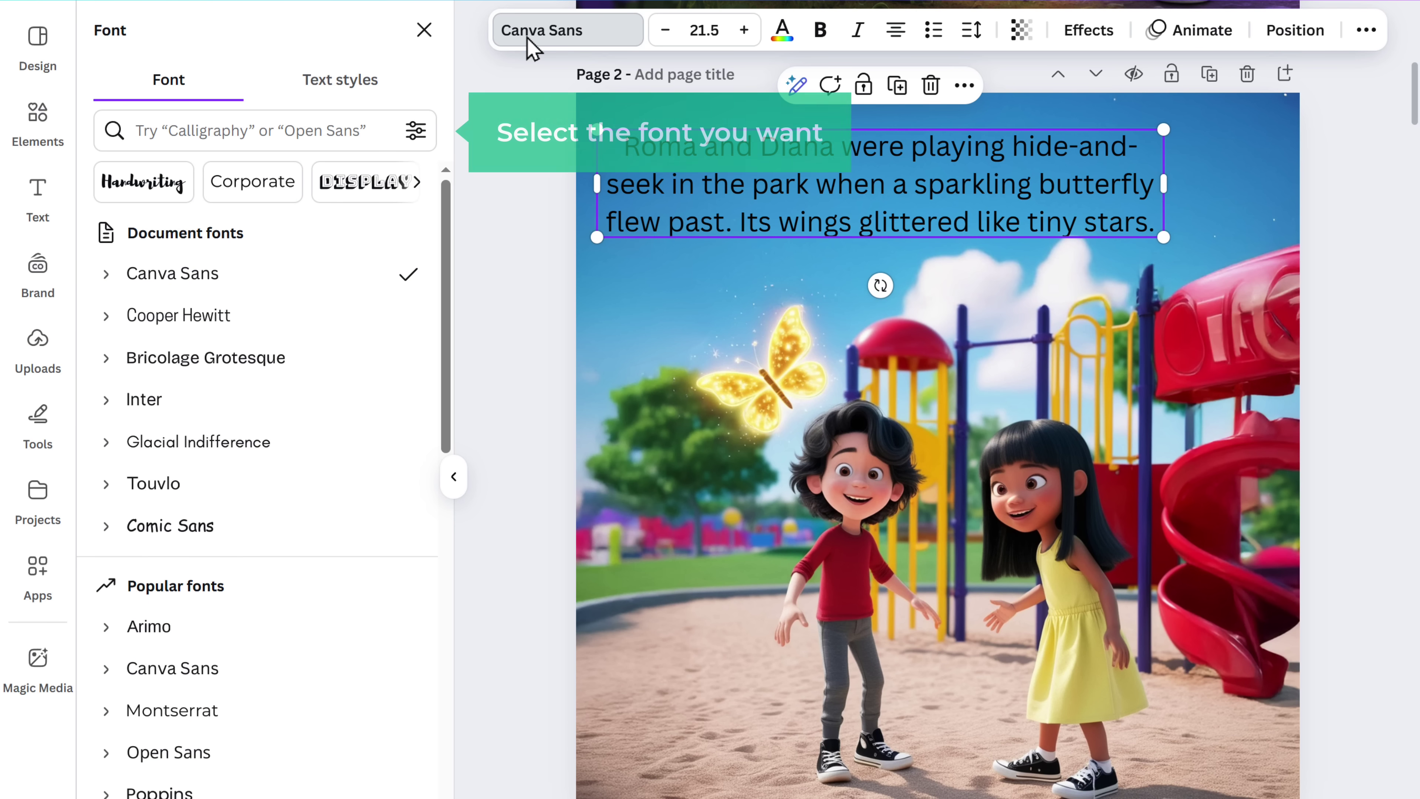
pyautogui.click(159, 545)
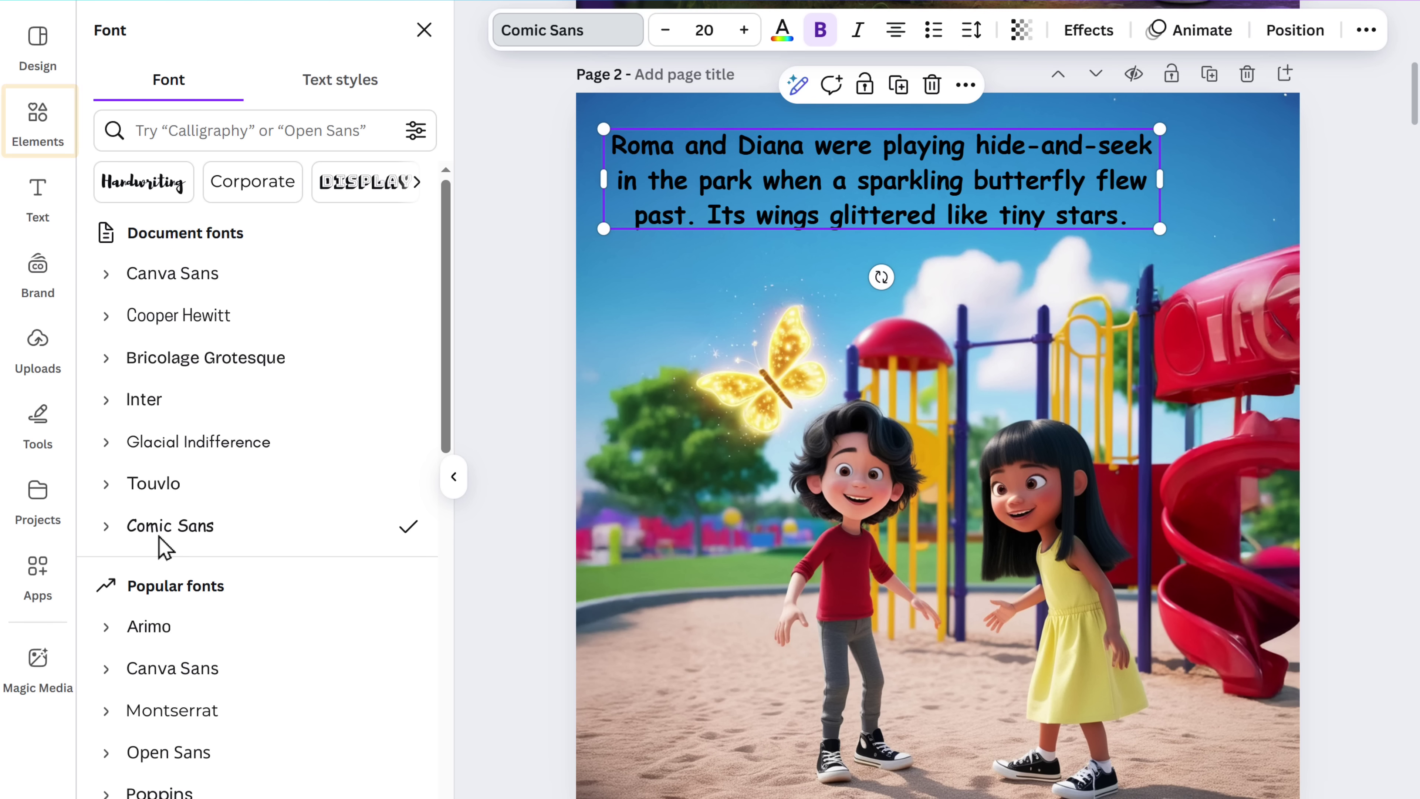
# Step: Search the elements for "Clouds" and limit the results to graphics
pyautogui.click(36, 151)
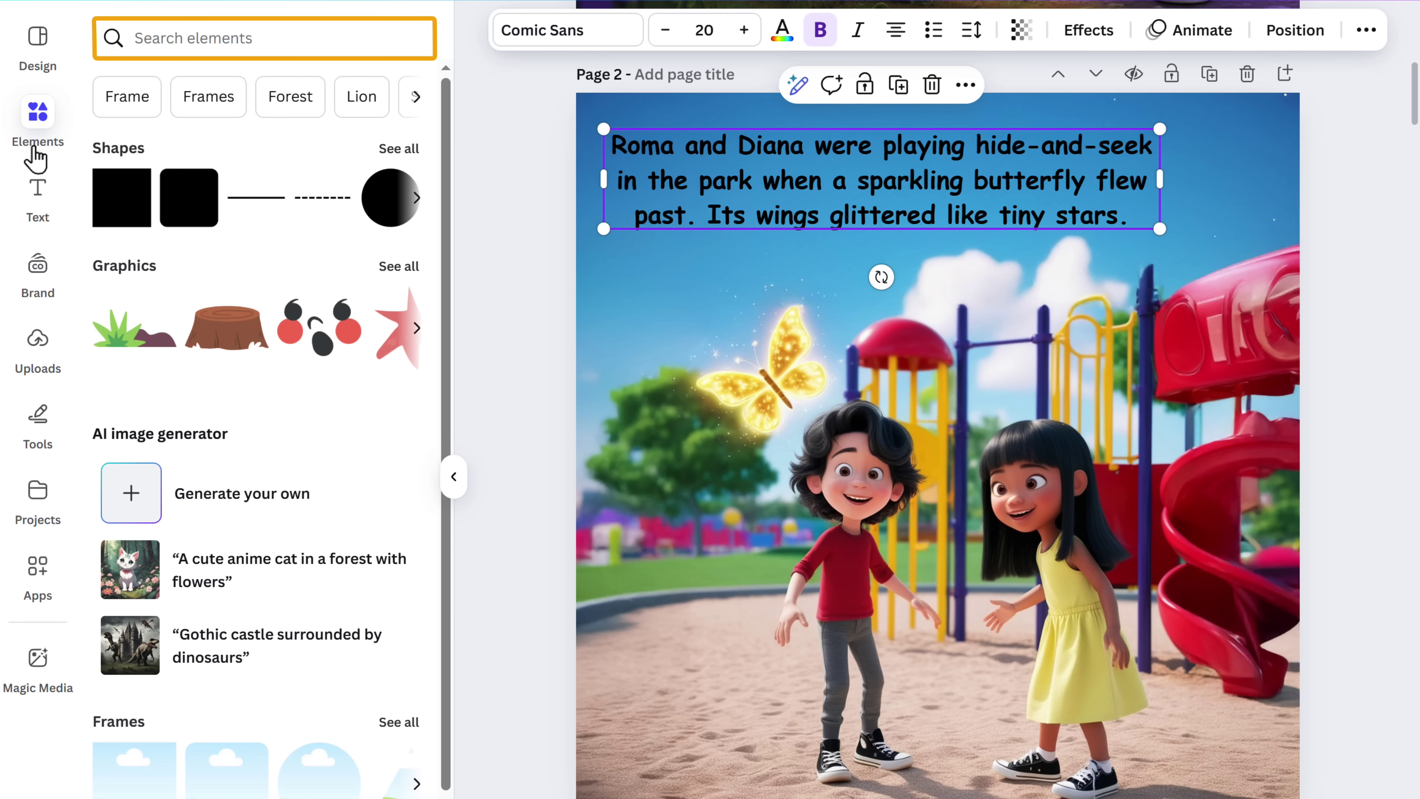
pyautogui.click(135, 37)
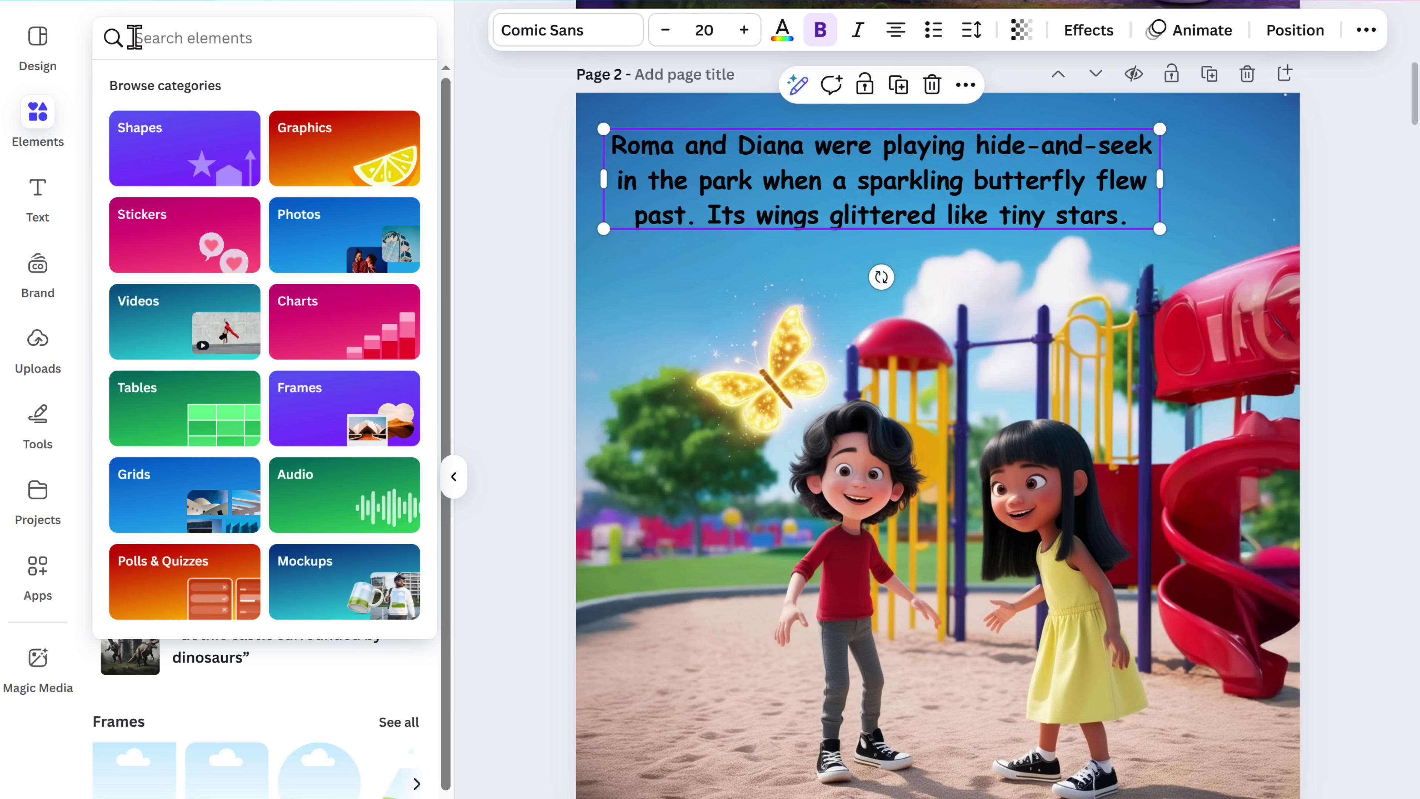
pyautogui.write('Clouds')
pyautogui.press('Return')
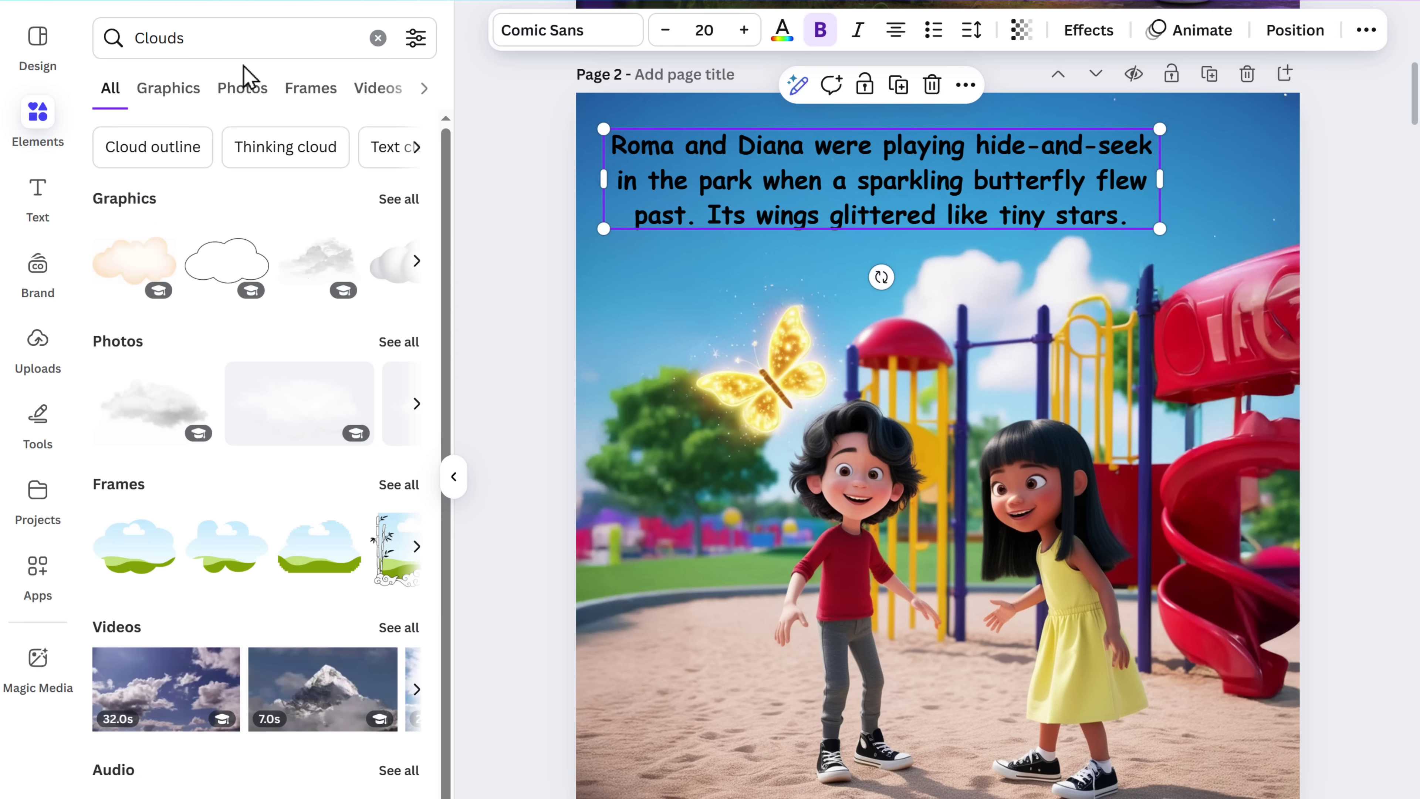
pyautogui.click(164, 98)
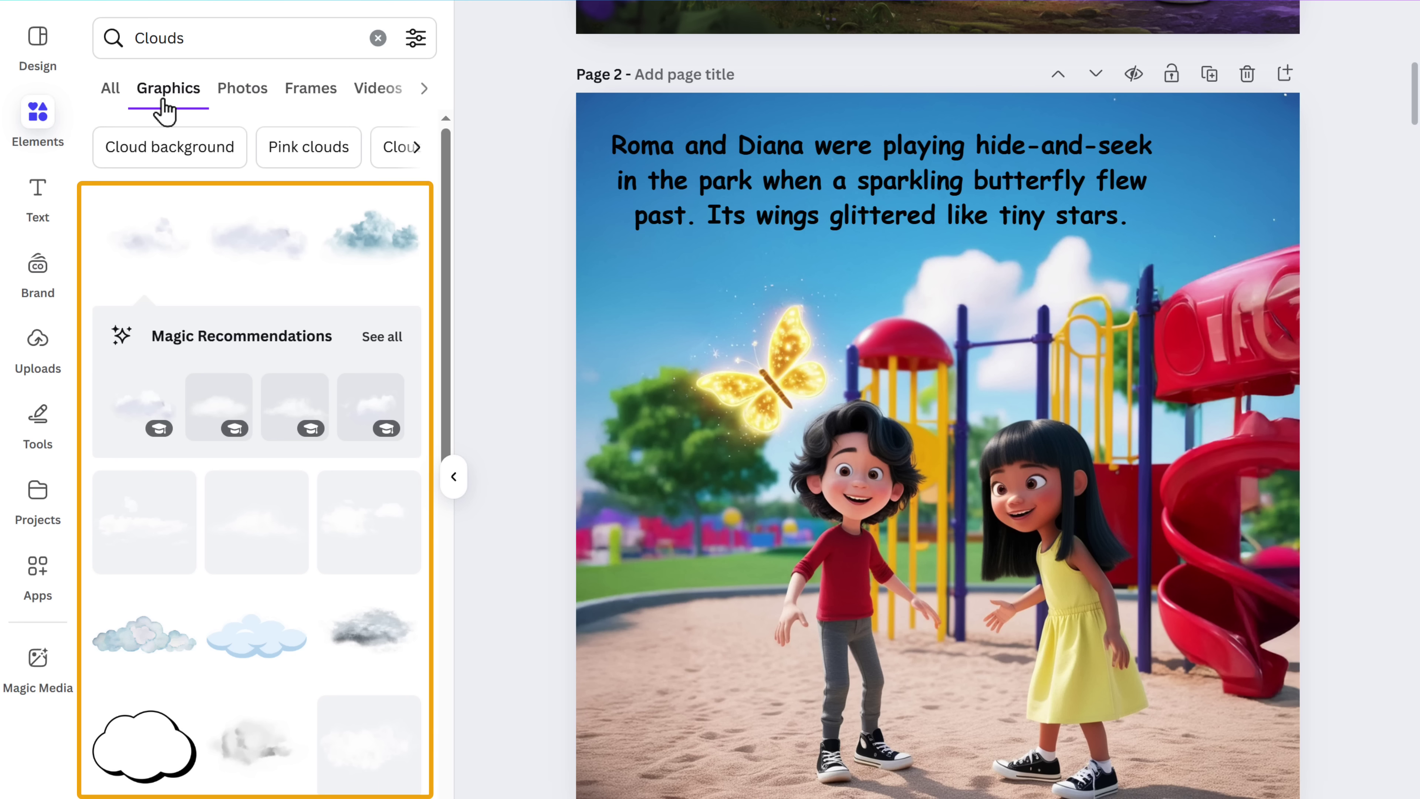
# Step: Place a soft white cloud graphic over the story text on page 2, enlarging and positioning it to cover the text
pyautogui.moveTo(386, 221); pyautogui.dragTo(745, 190)
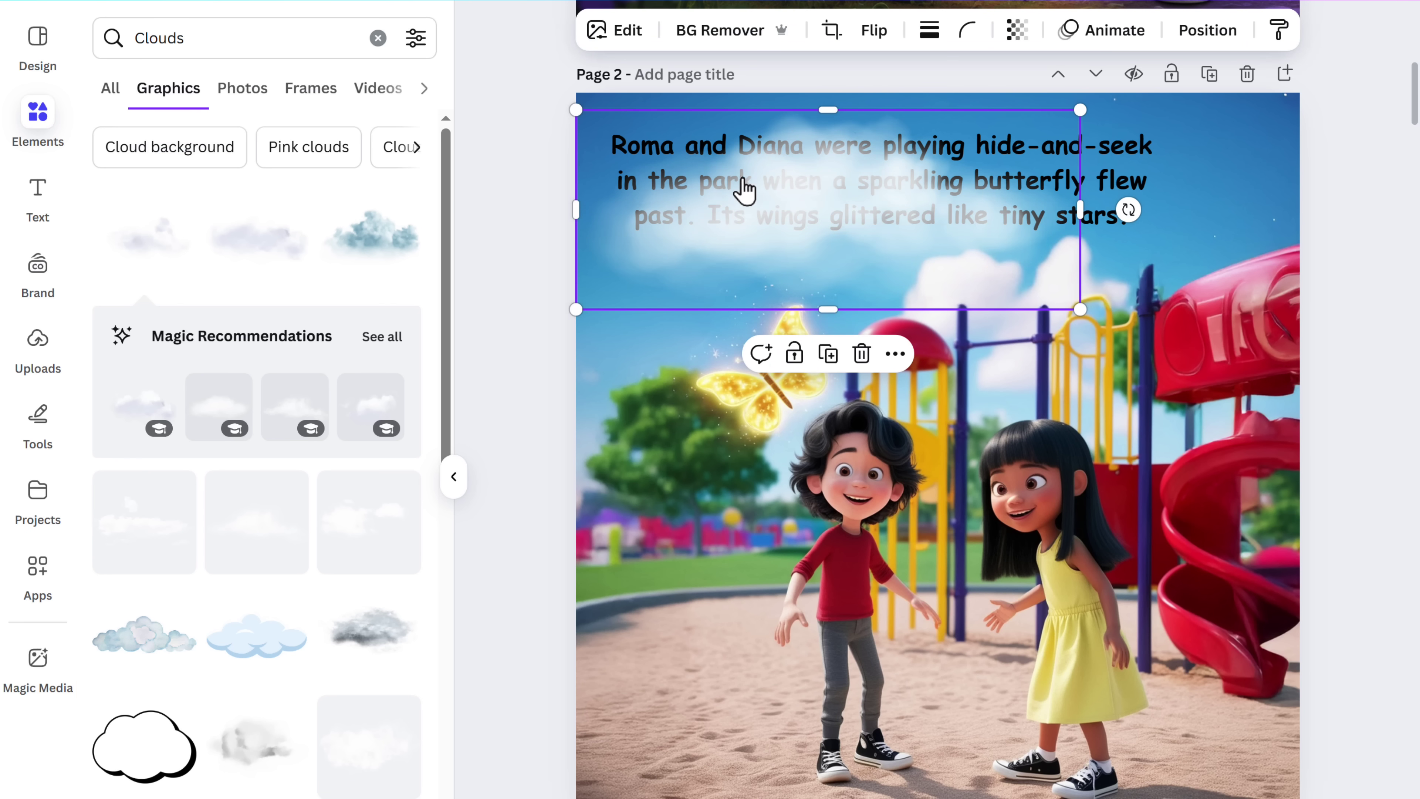
pyautogui.moveTo(1080, 310); pyautogui.dragTo(1144, 335)
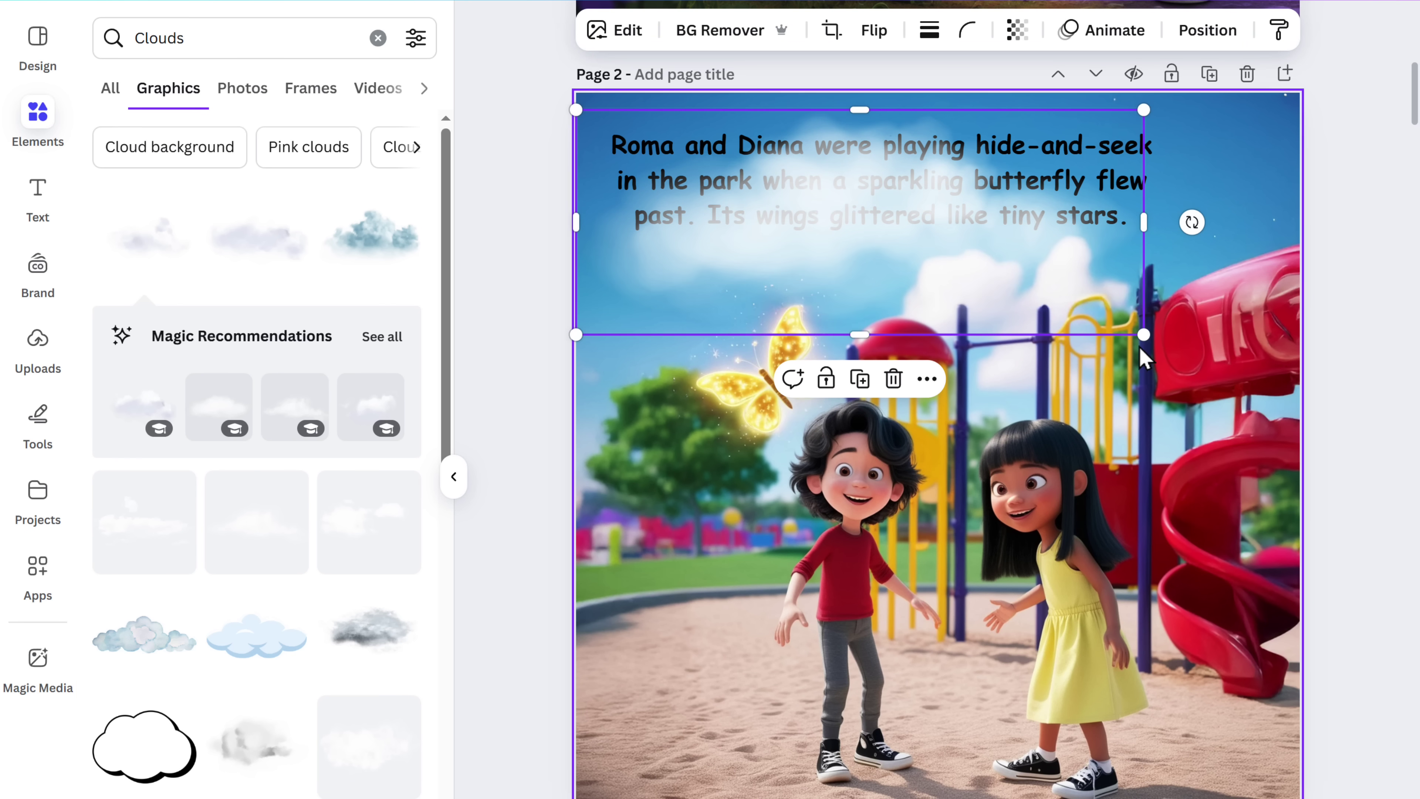
pyautogui.moveTo(915, 223); pyautogui.dragTo(878, 186)
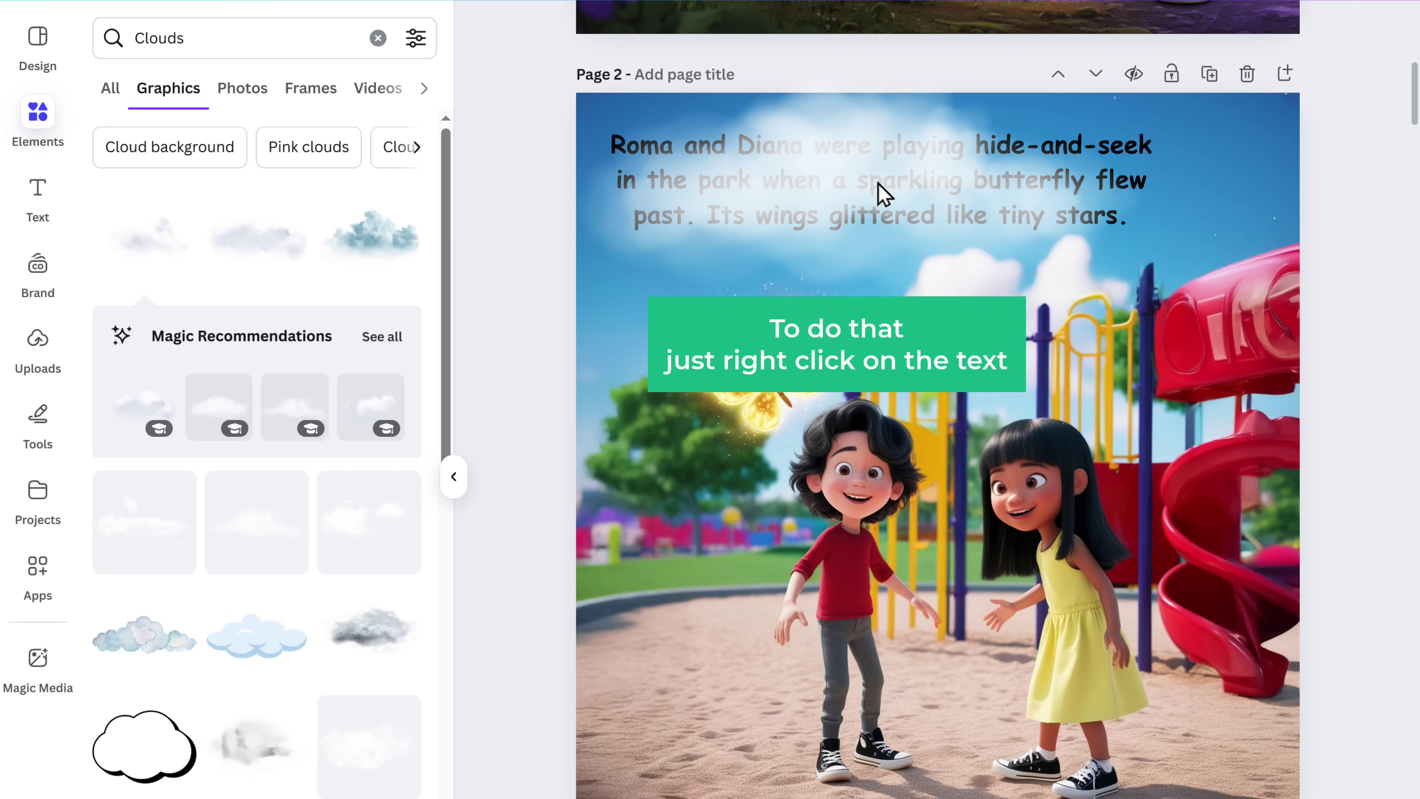
# Step: Send the cloud graphic on page 2 to the back, behind the story text
pyautogui.rightClick(883, 194)
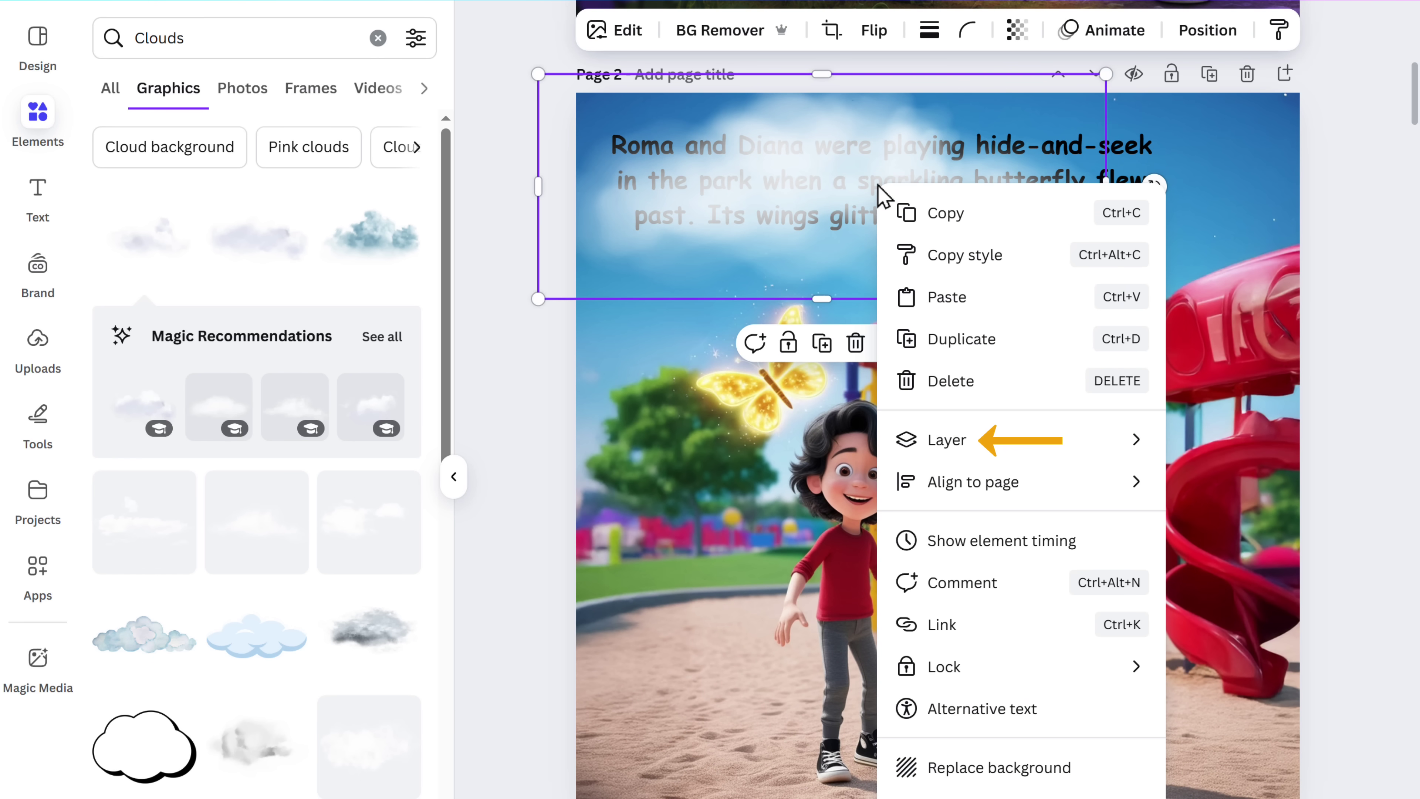
pyautogui.moveTo(941, 456)
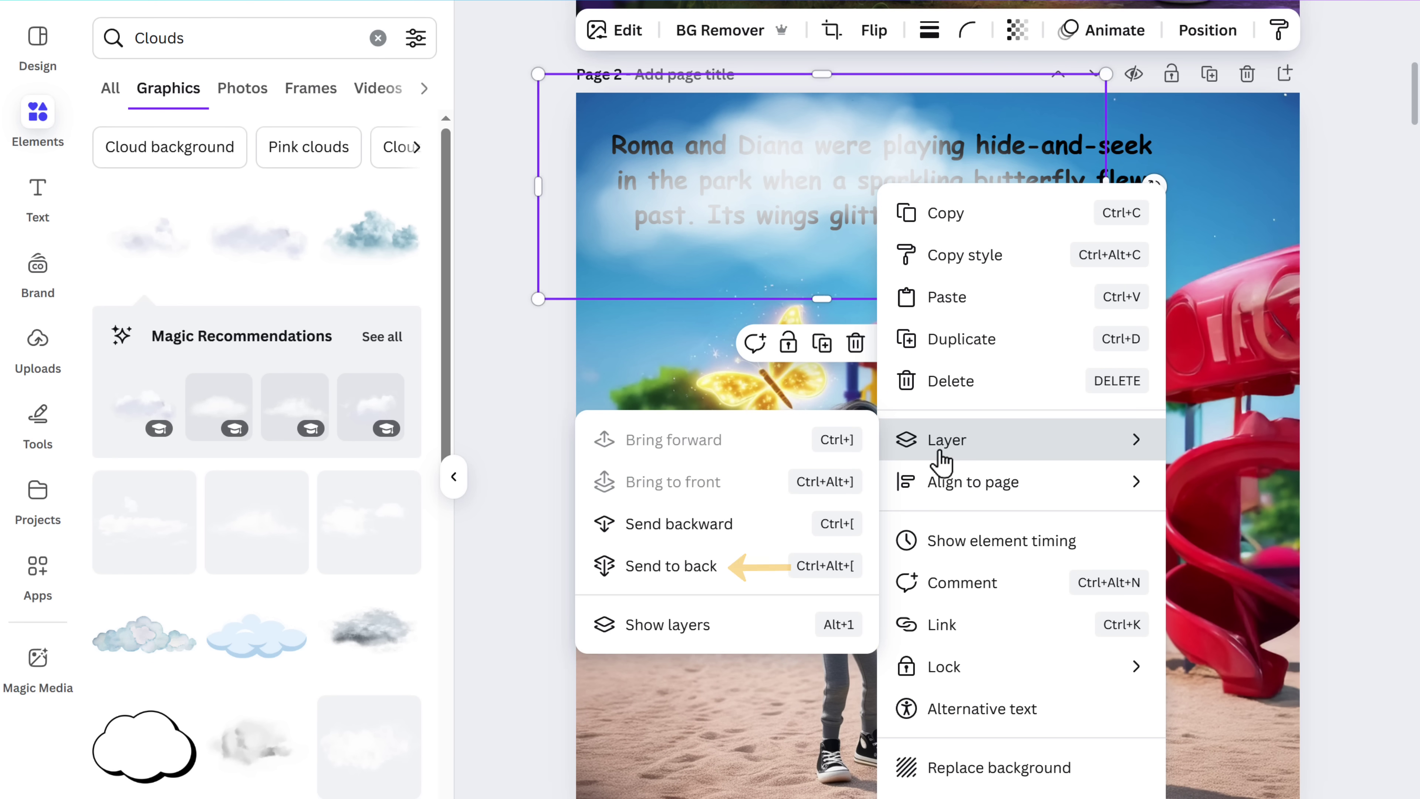
pyautogui.click(669, 565)
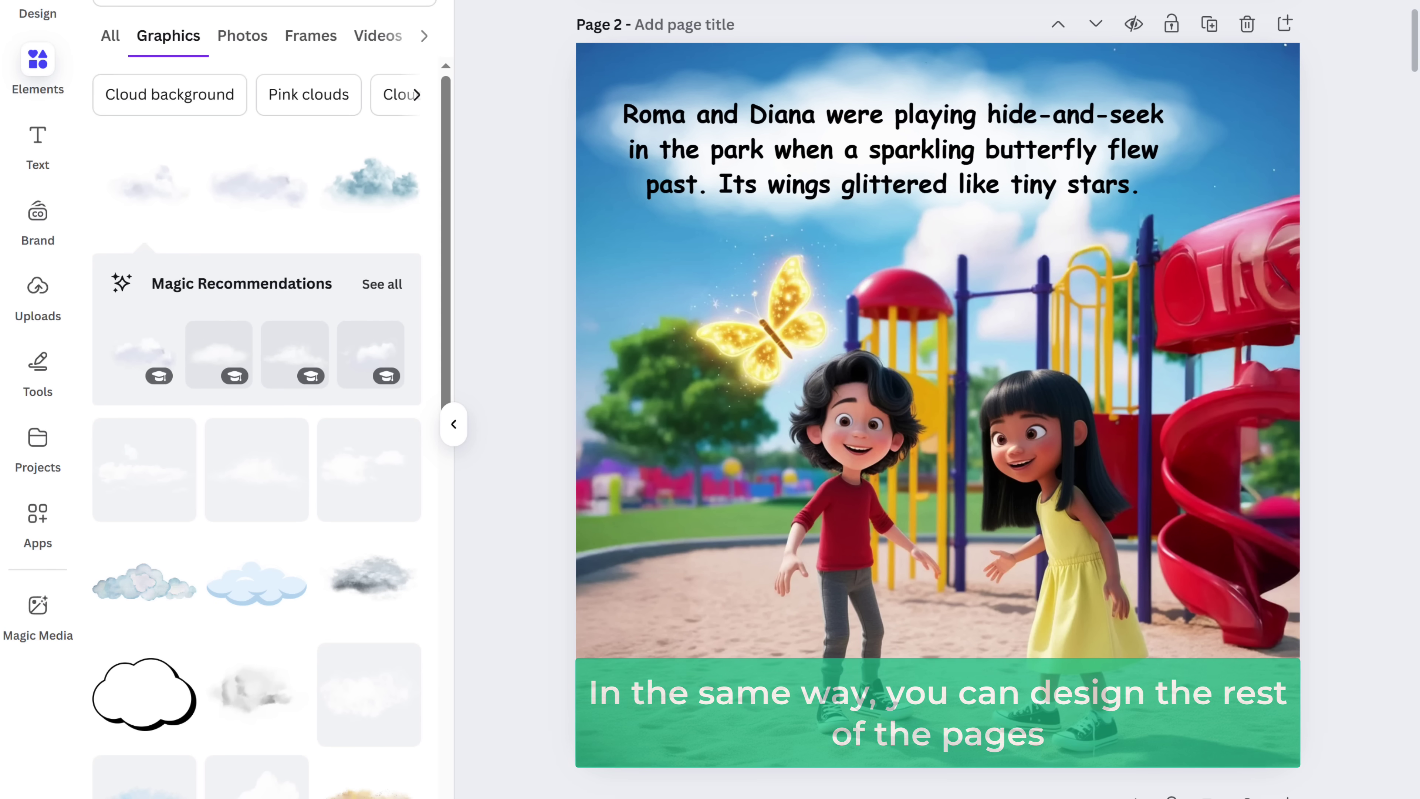
# Step: Look through the remaining storybook pages to check their story text and cloud backdrops
pyautogui.scroll(-12, 937, 399)
pyautogui.scroll(-20, 938, 399)
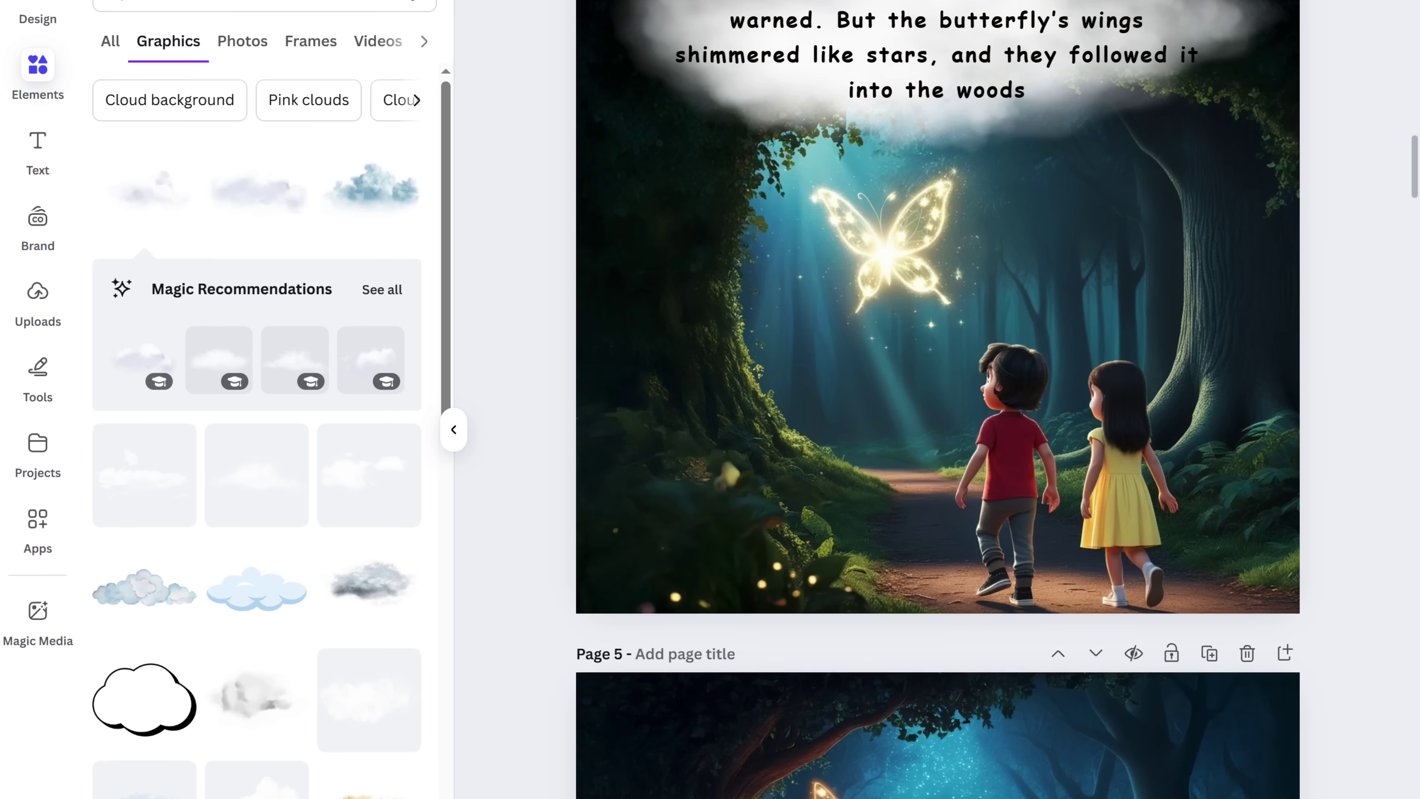
pyautogui.scroll(-20, 937, 399)
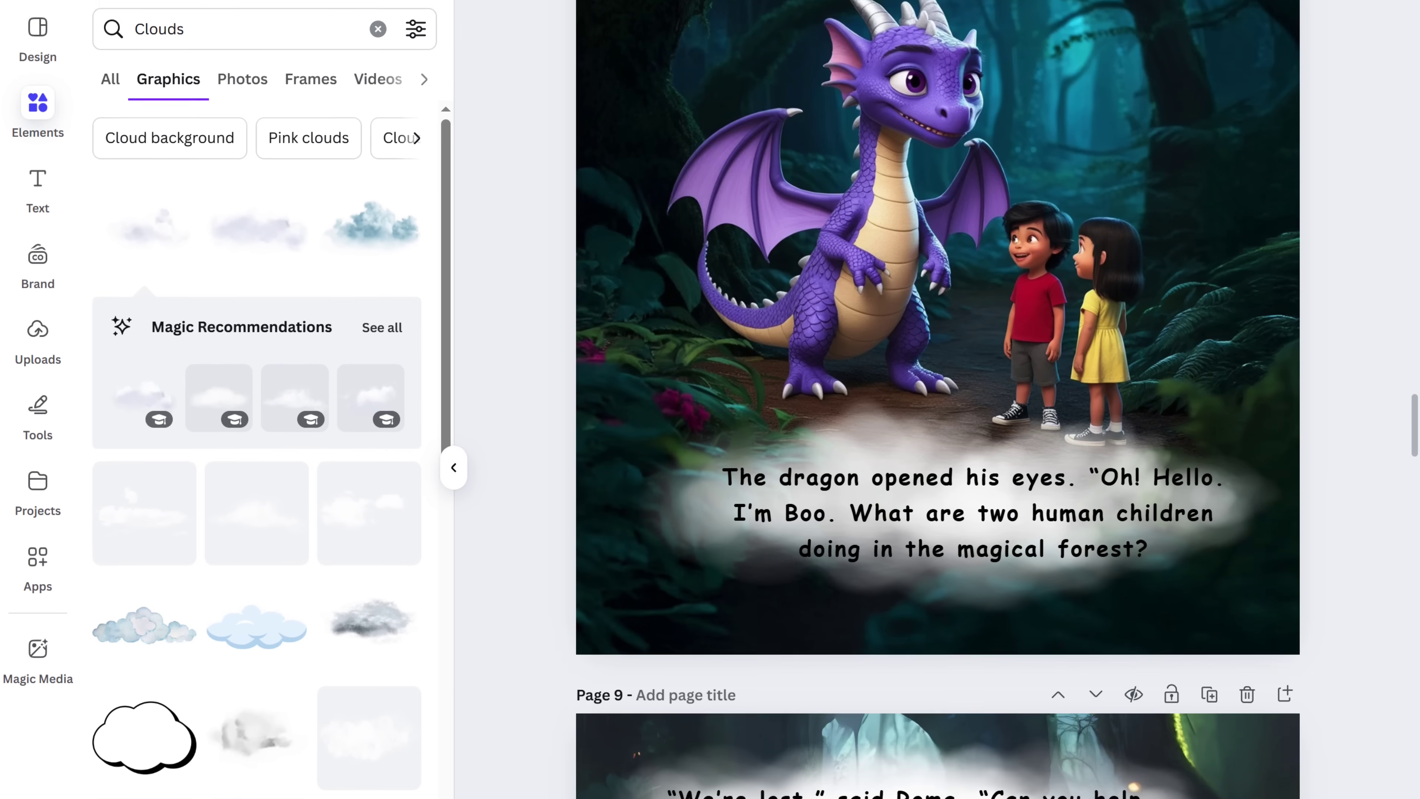
pyautogui.scroll(-20, 937, 399)
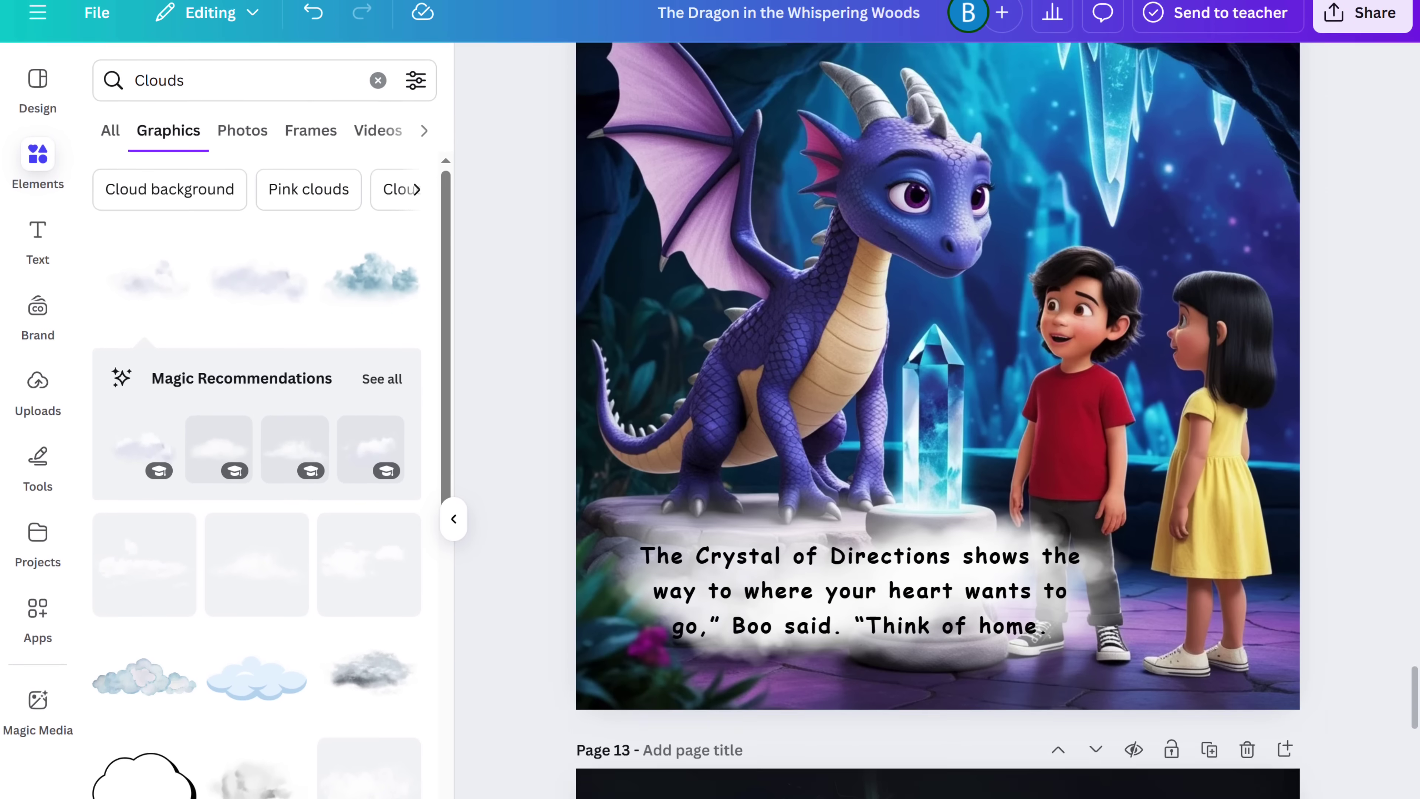
# Step: Download all 16 pages of the storybook as a PDF Print file with the RGB colour profile
pyautogui.scroll(-10, 938, 399)
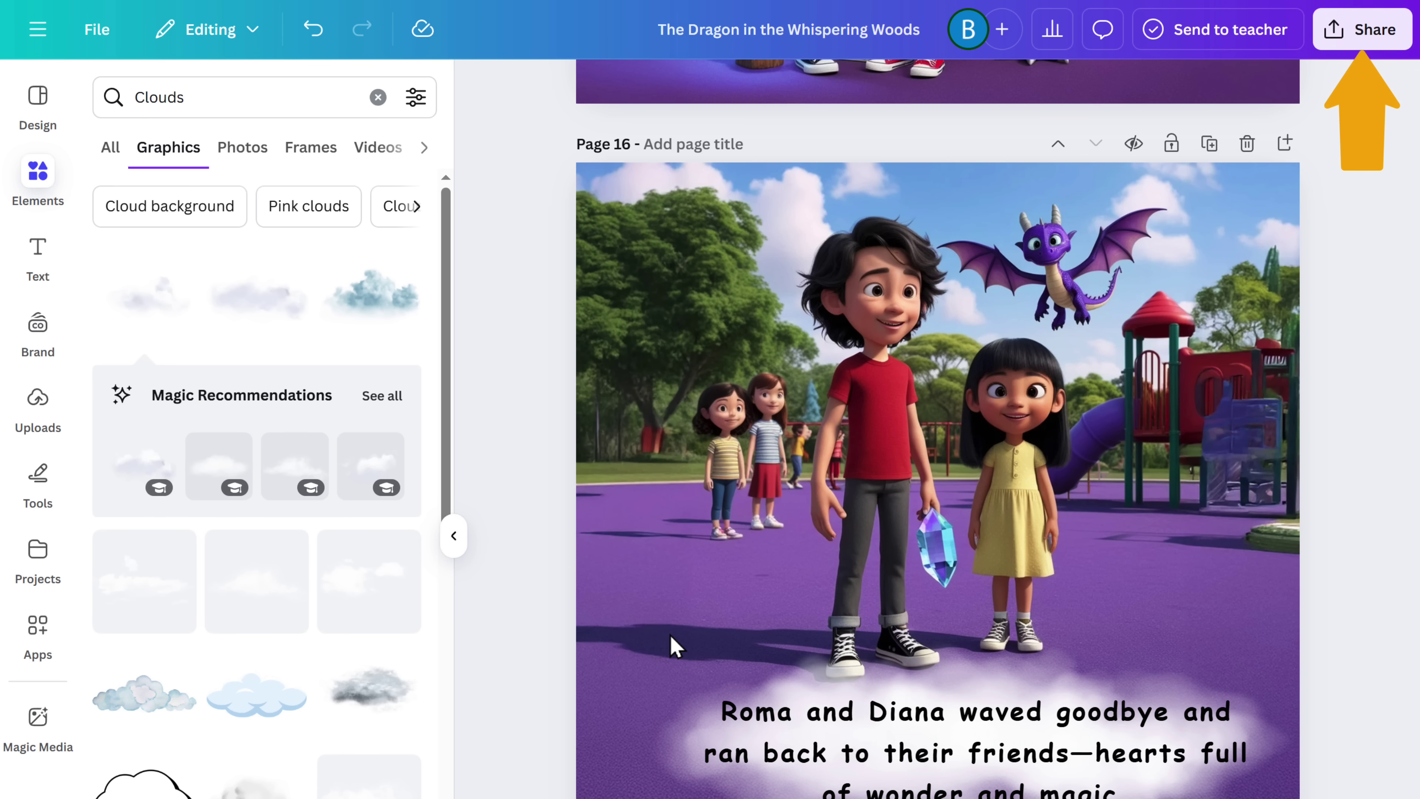
pyautogui.click(1376, 34)
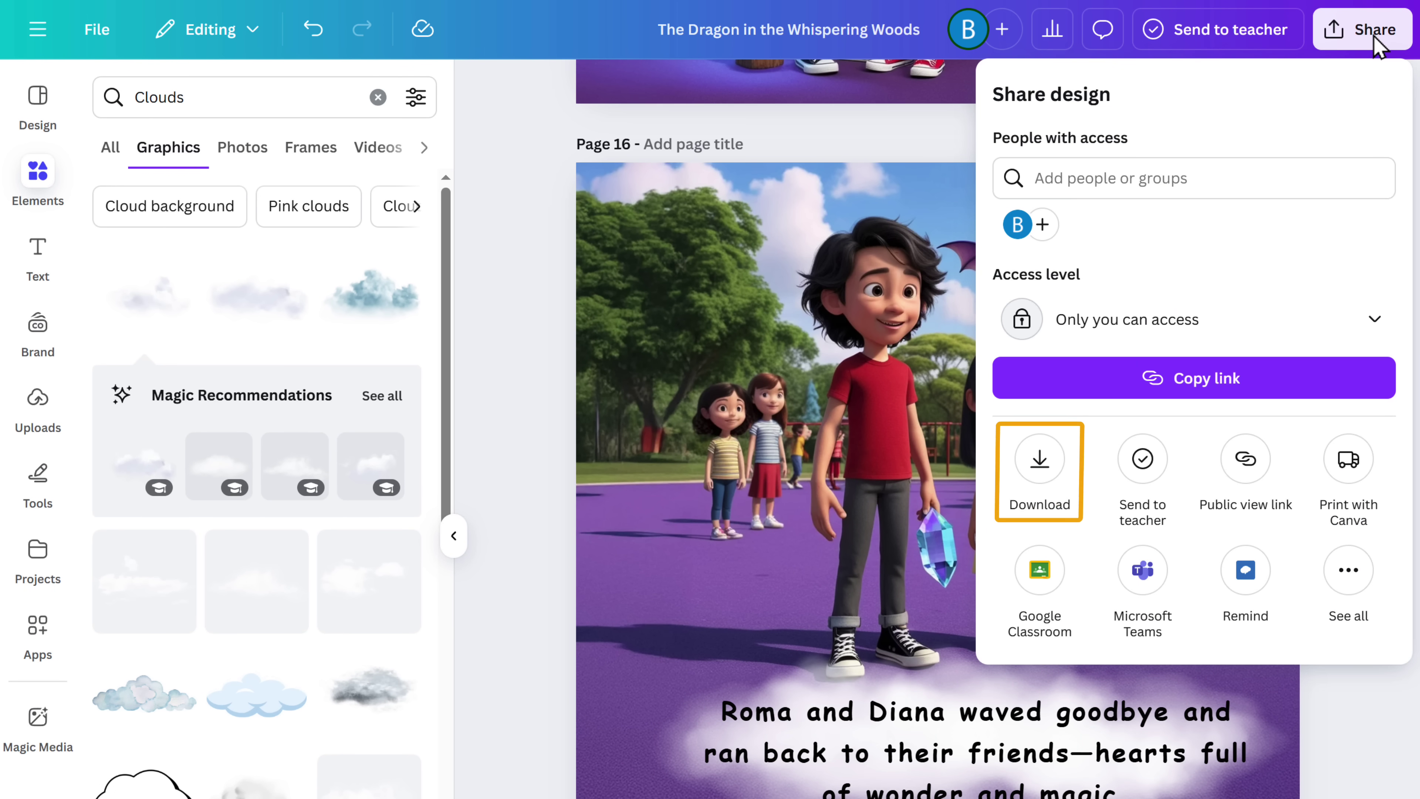
pyautogui.click(1040, 458)
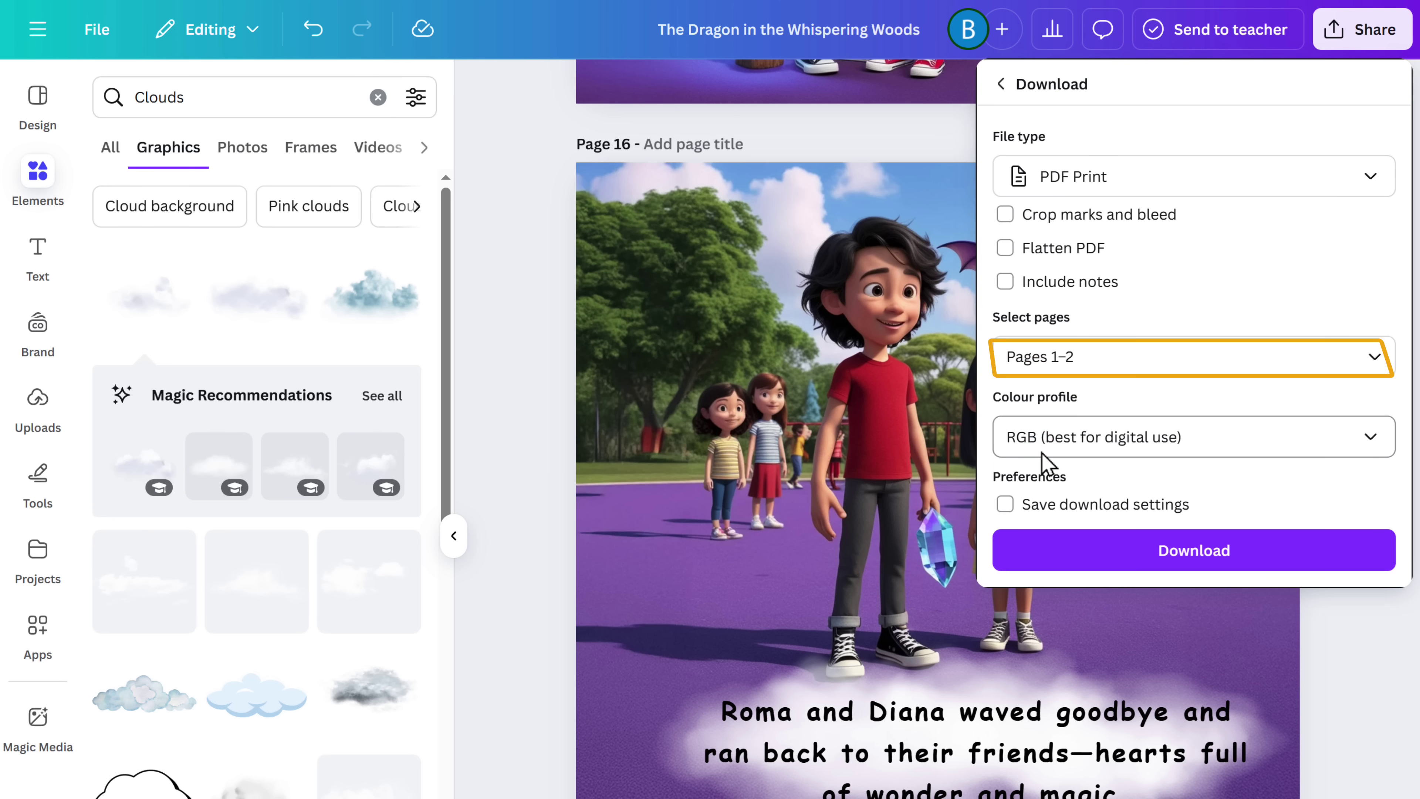
pyautogui.click(1030, 364)
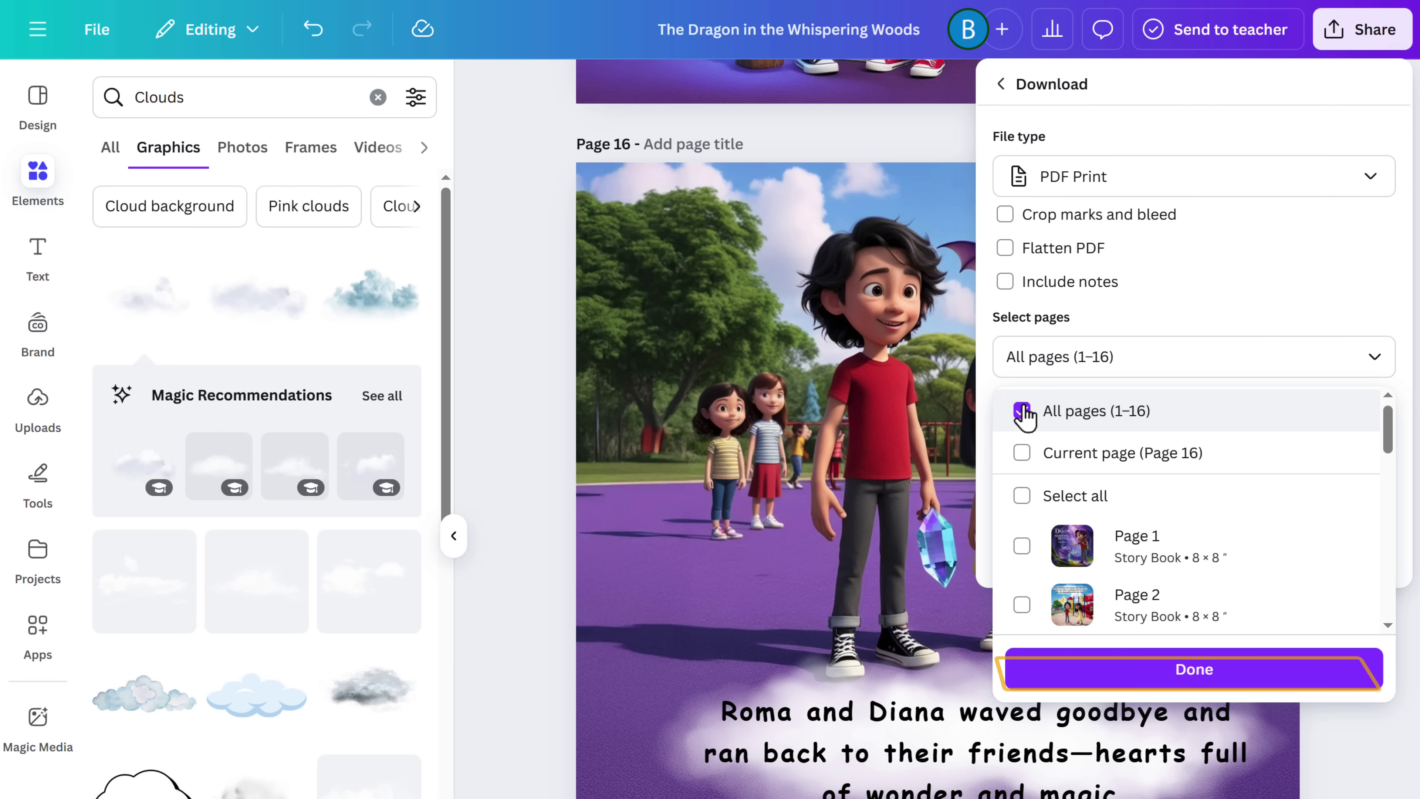
pyautogui.click(1192, 671)
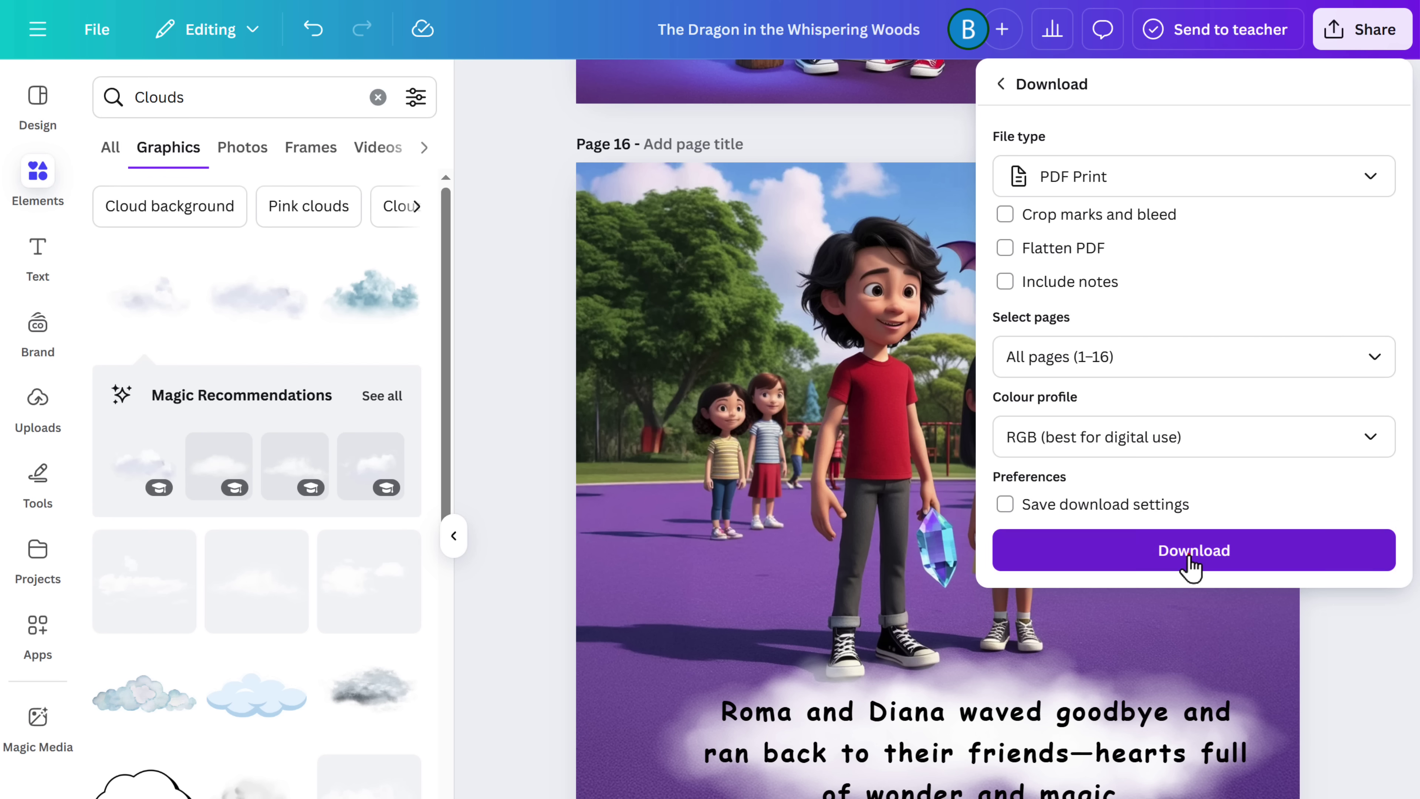
pyautogui.click(1191, 565)
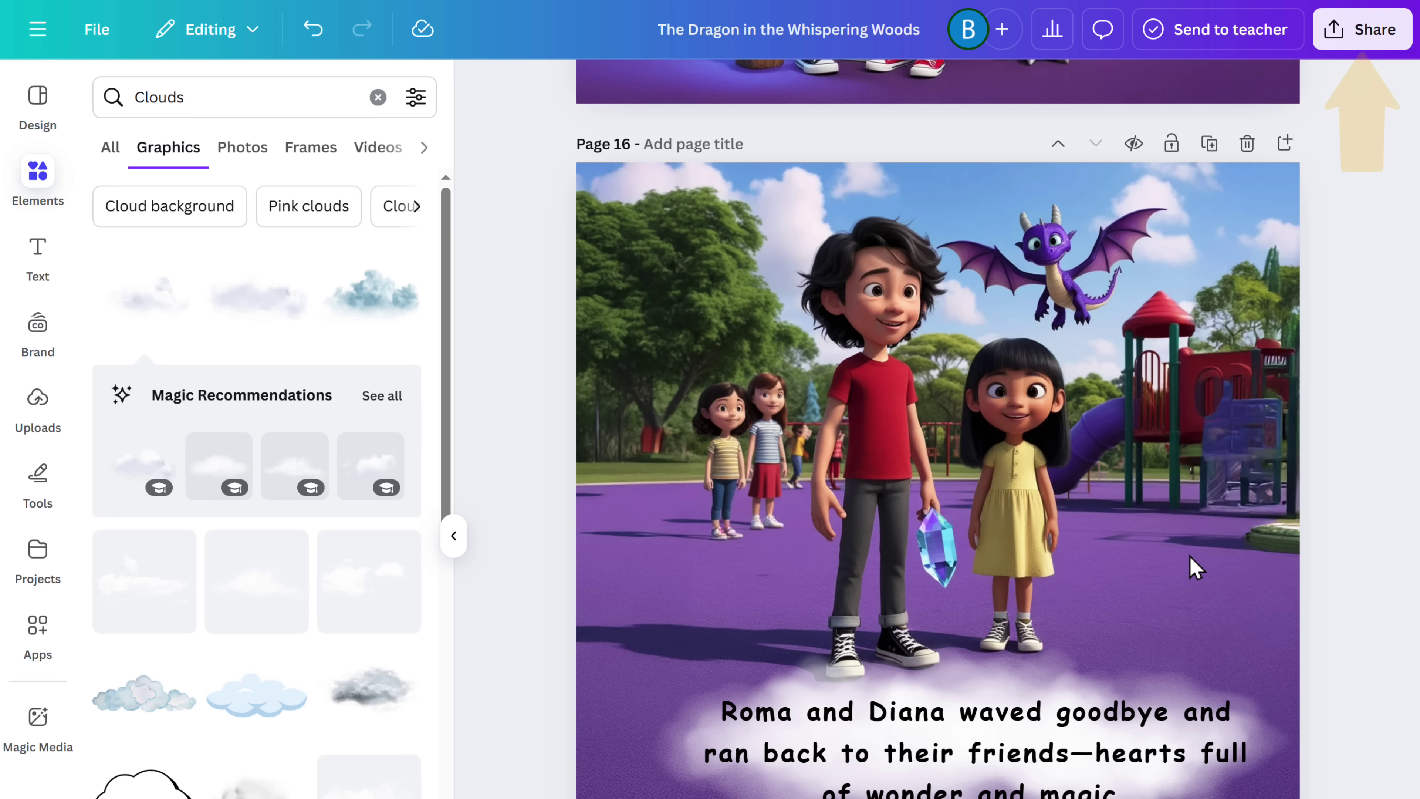
# Step: Open the Heyzine Flipbooks app from the design's additional publishing options
pyautogui.click(1372, 34)
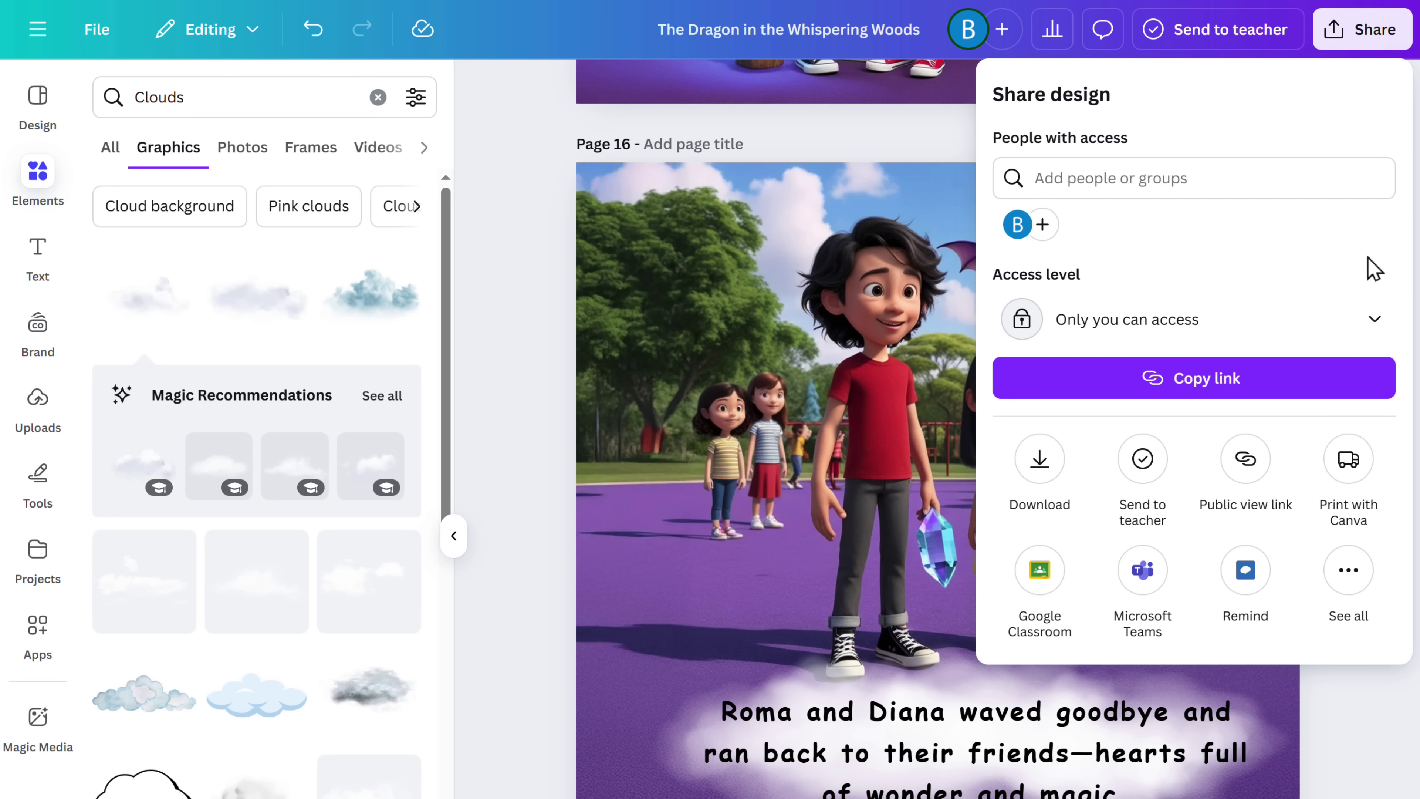
pyautogui.click(1347, 566)
pyautogui.scroll(-10, 1353, 570)
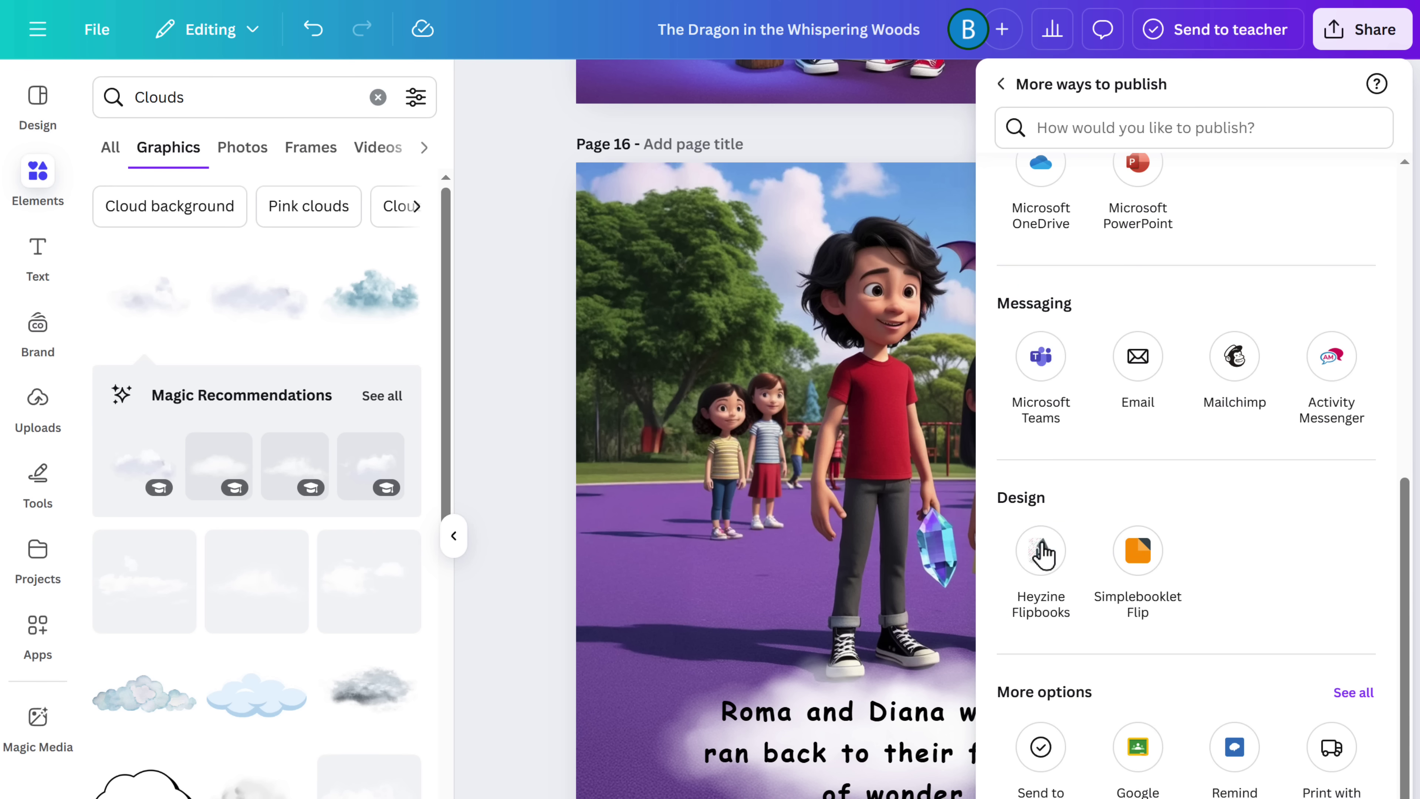
pyautogui.click(1041, 551)
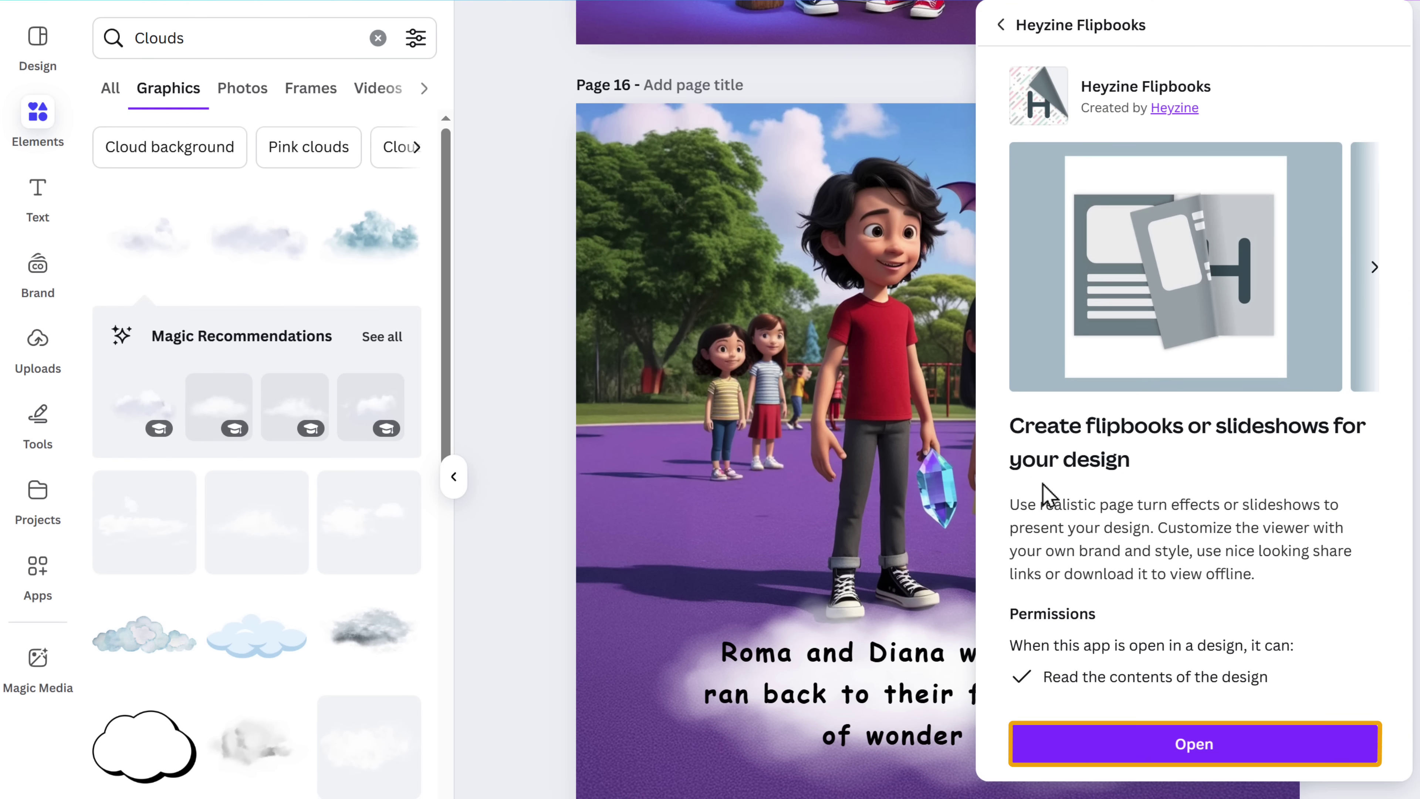
pyautogui.click(1196, 748)
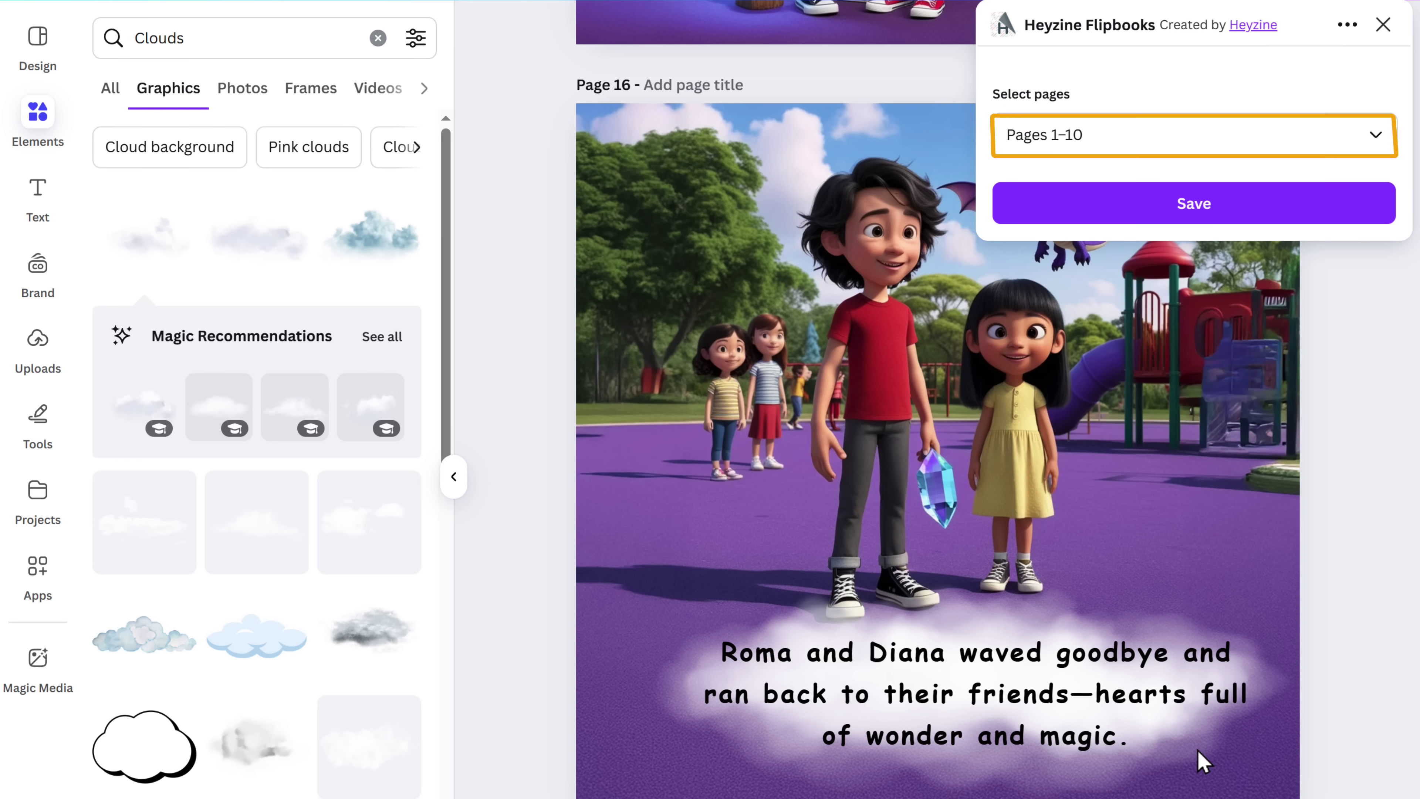
# Step: Select all 16 pages for the flipbook and save the design to Heyzine Flipbooks
pyautogui.click(1034, 156)
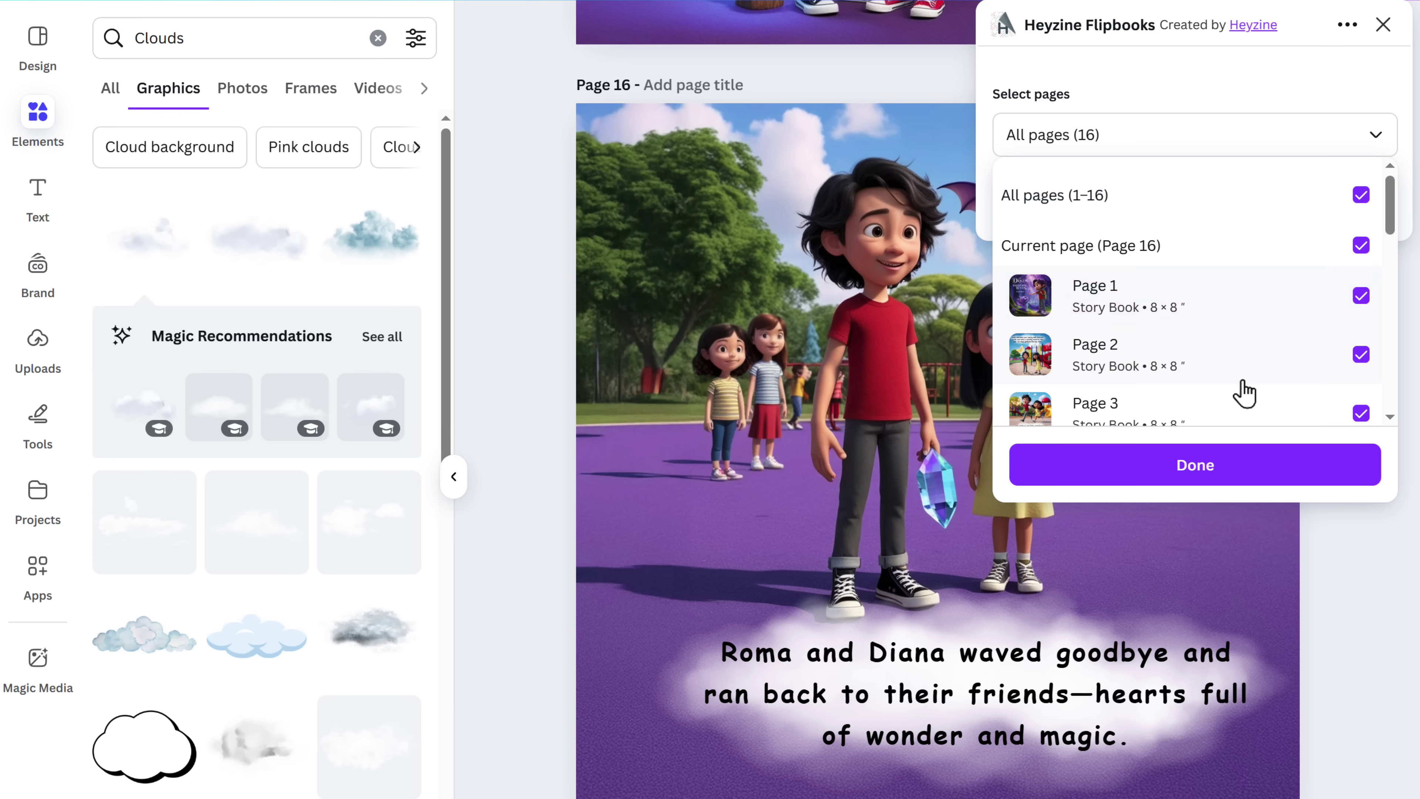
pyautogui.click(1193, 476)
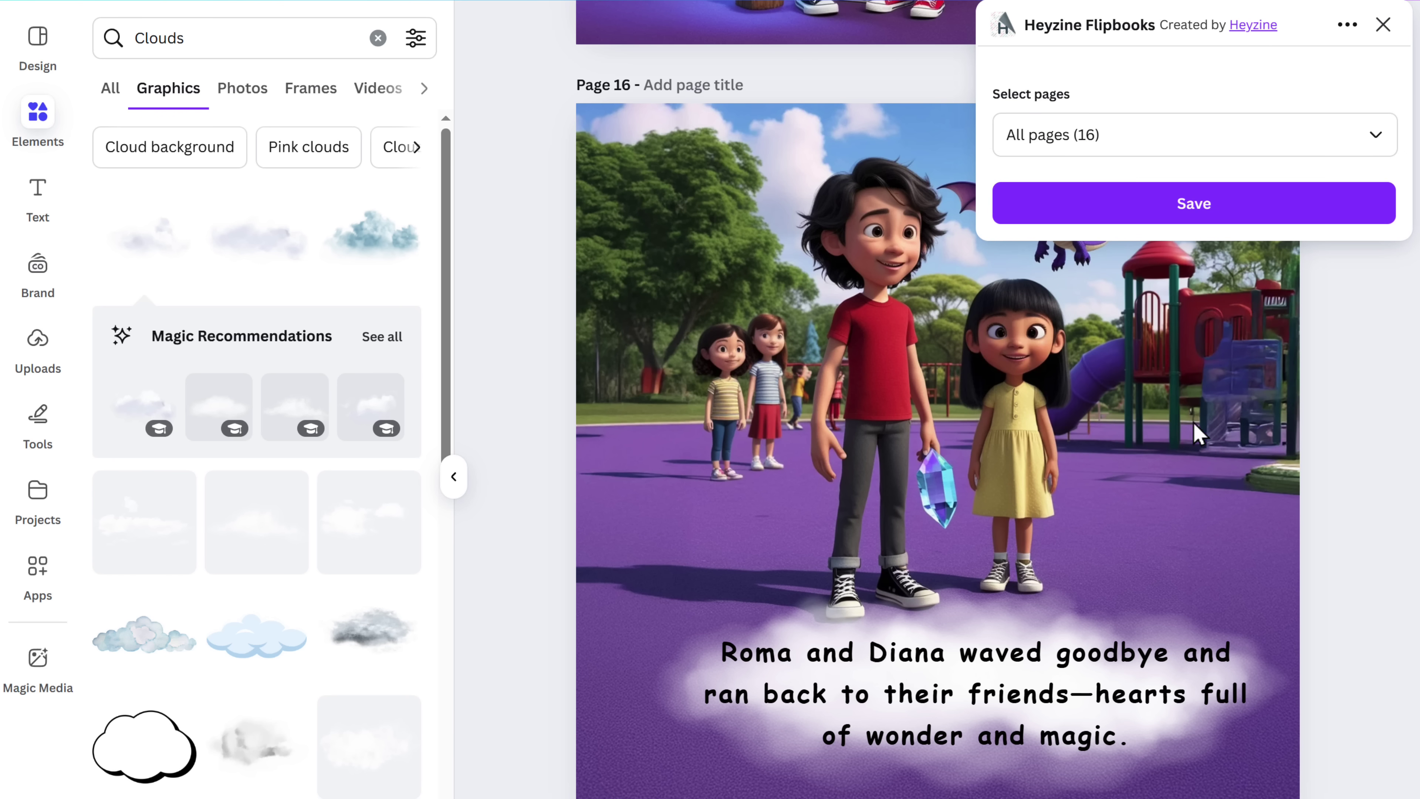
pyautogui.click(1192, 208)
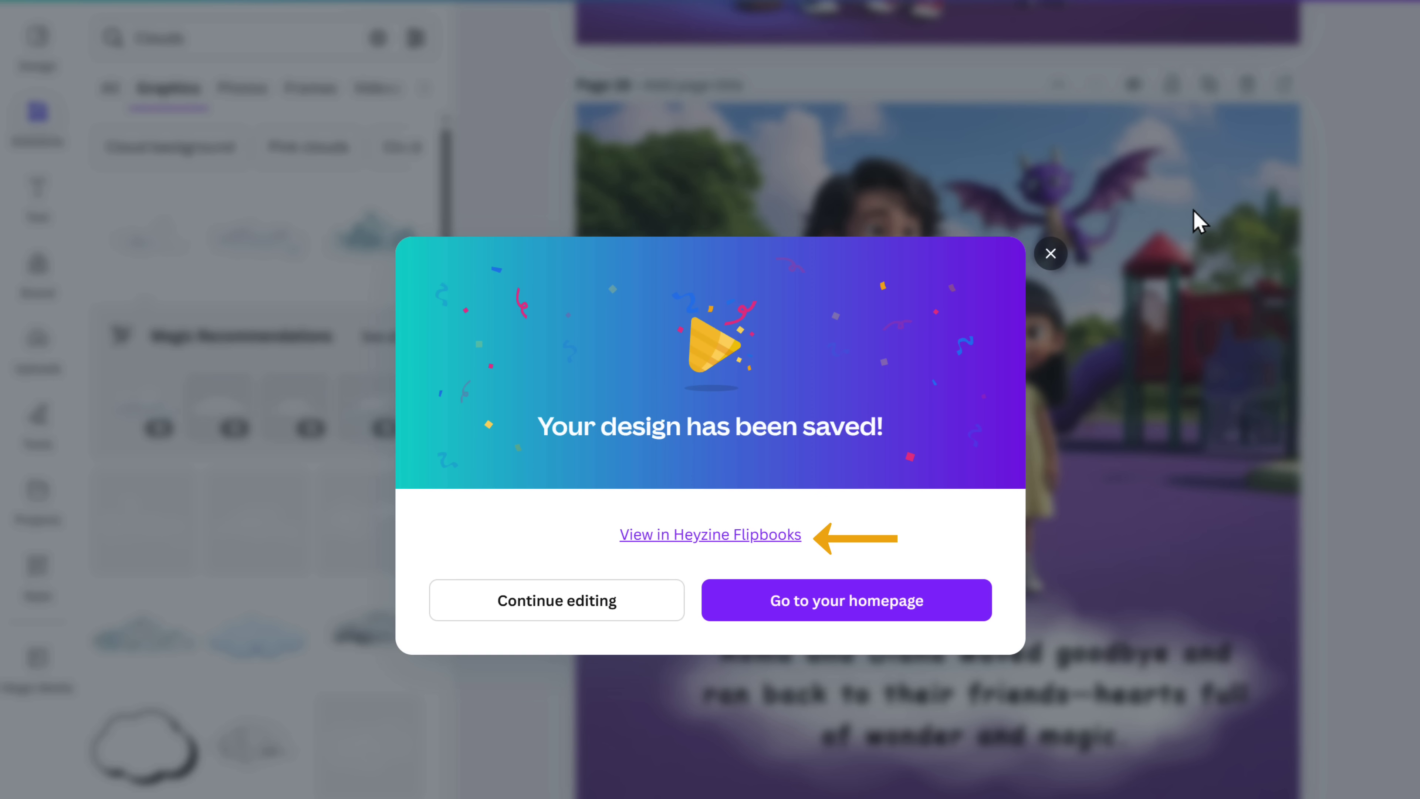
# Step: View the saved design in Heyzine and register there with the offered Google account
pyautogui.click(698, 545)
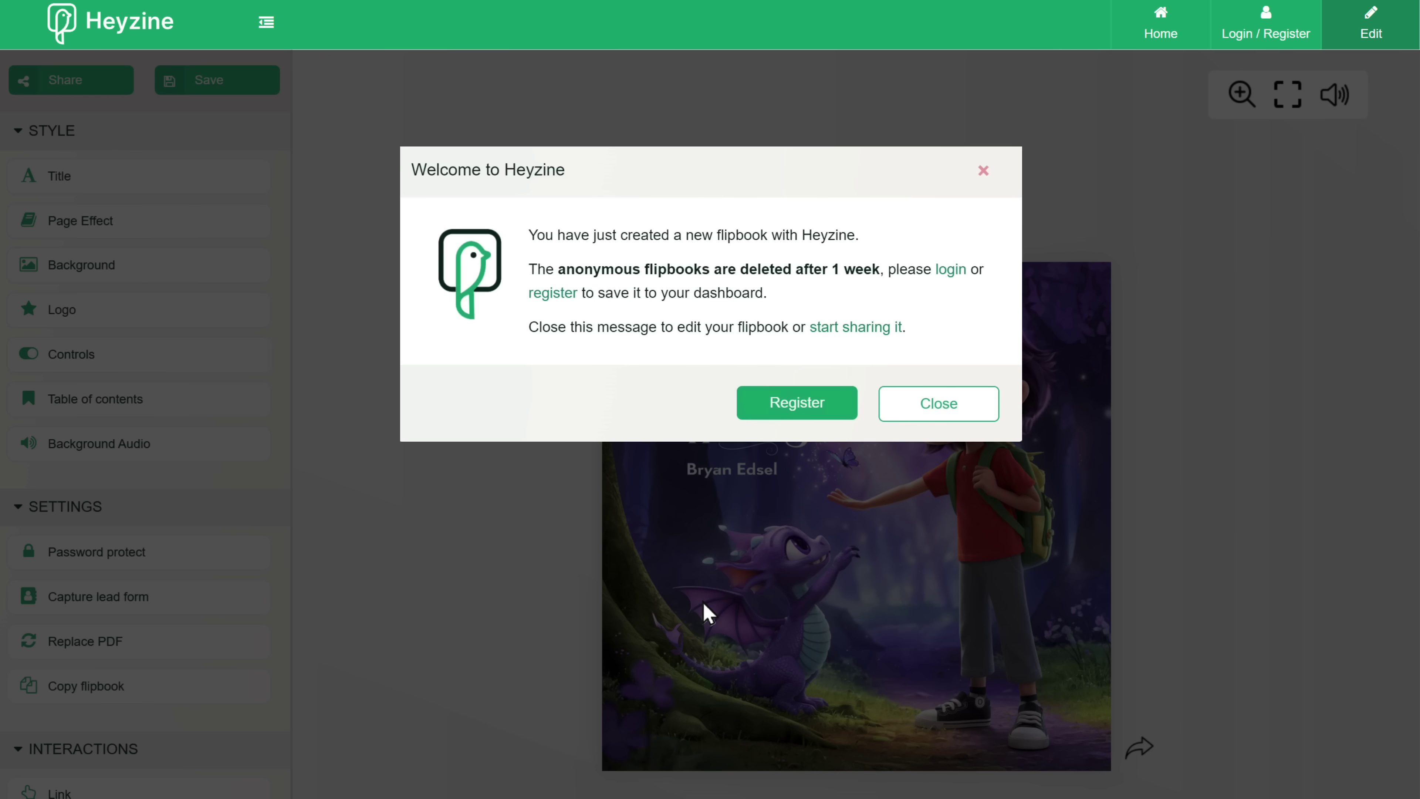
pyautogui.click(785, 407)
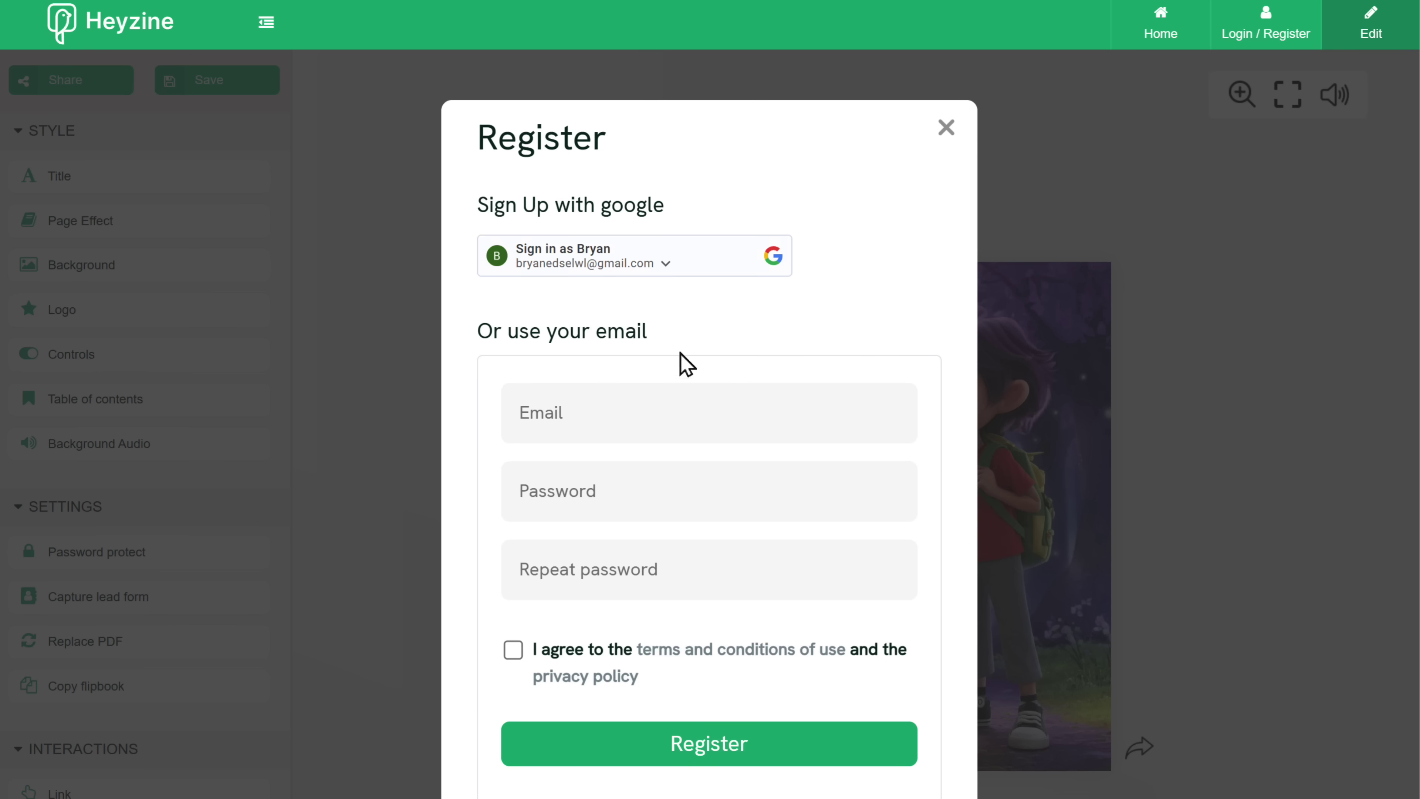
pyautogui.click(530, 270)
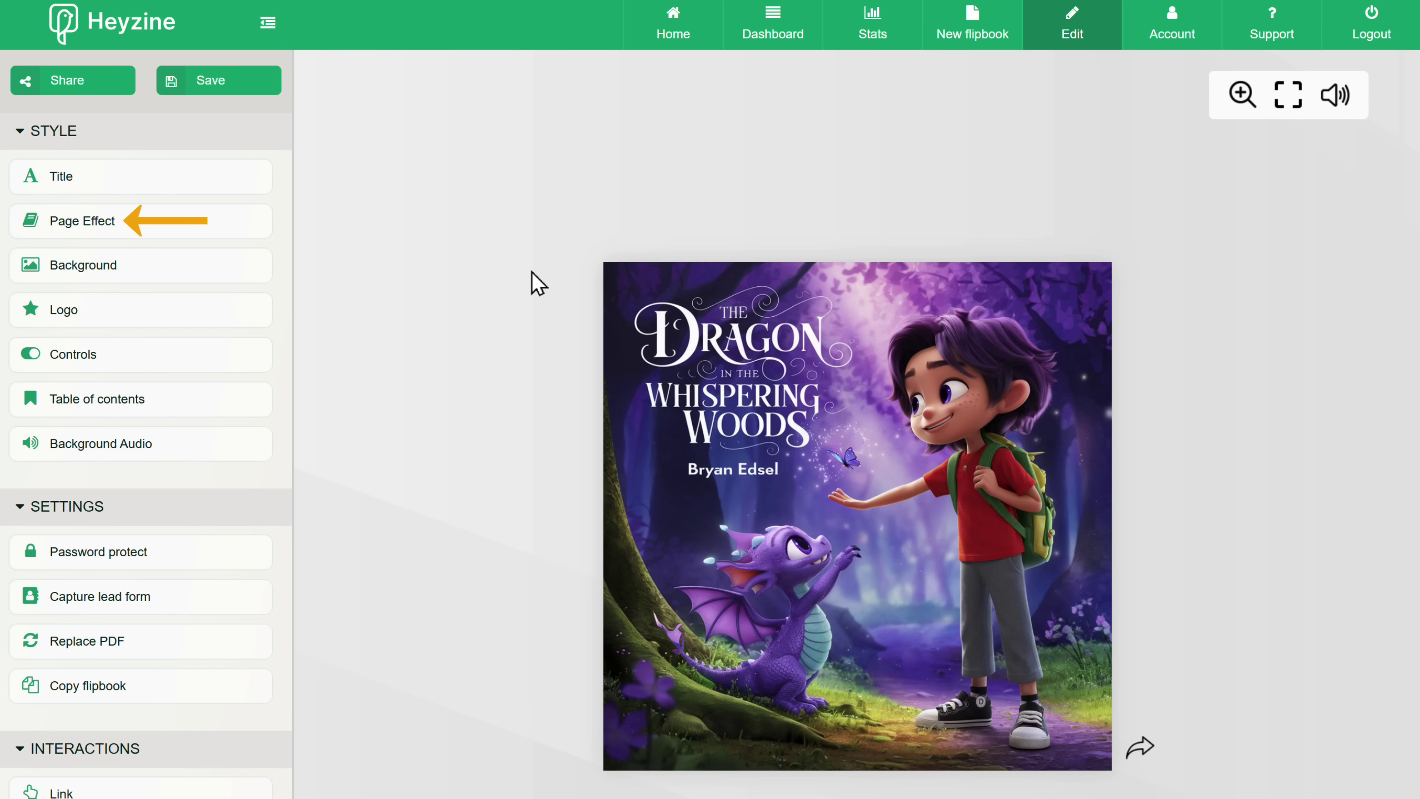
# Step: Set the flipbook's page effect to Book and close the effect settings
pyautogui.click(70, 224)
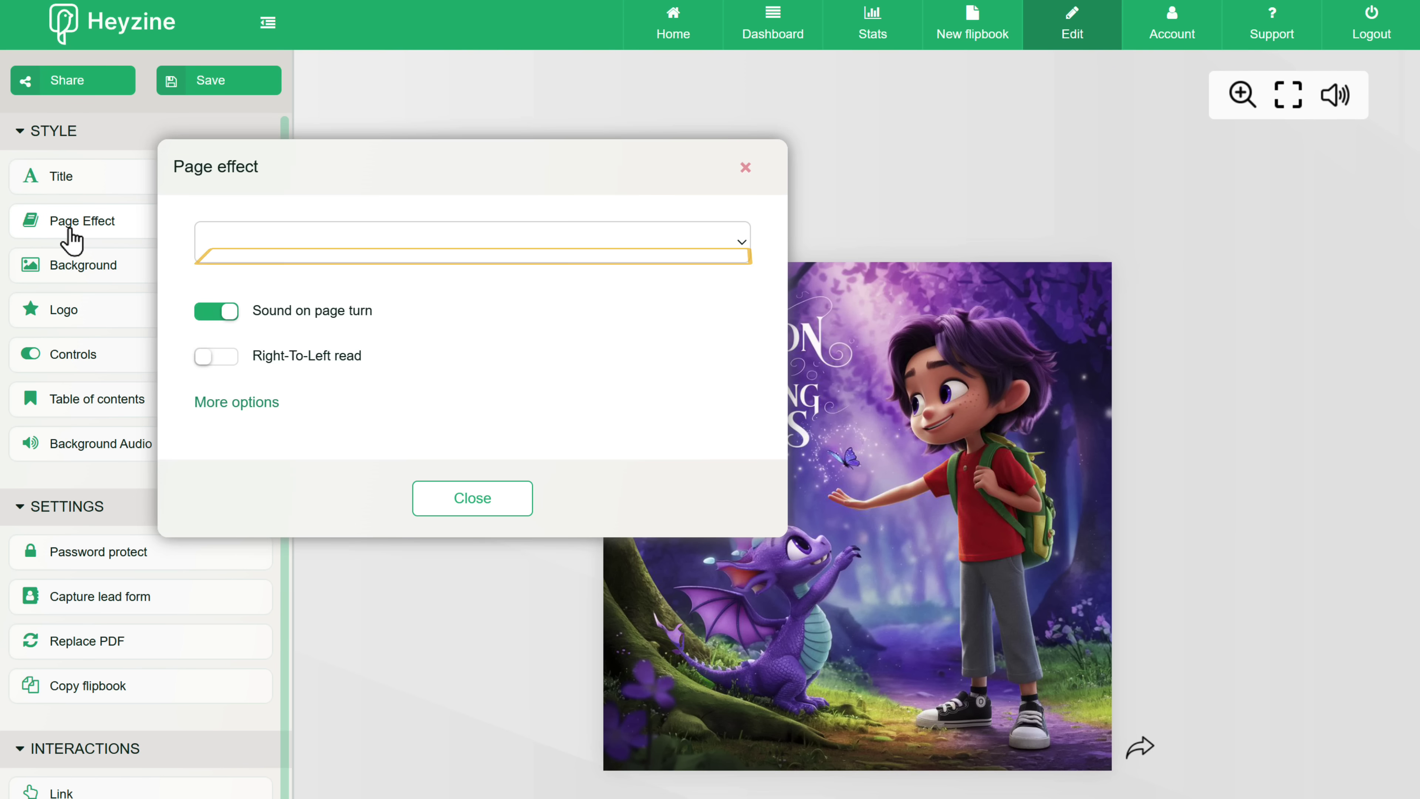
pyautogui.click(244, 246)
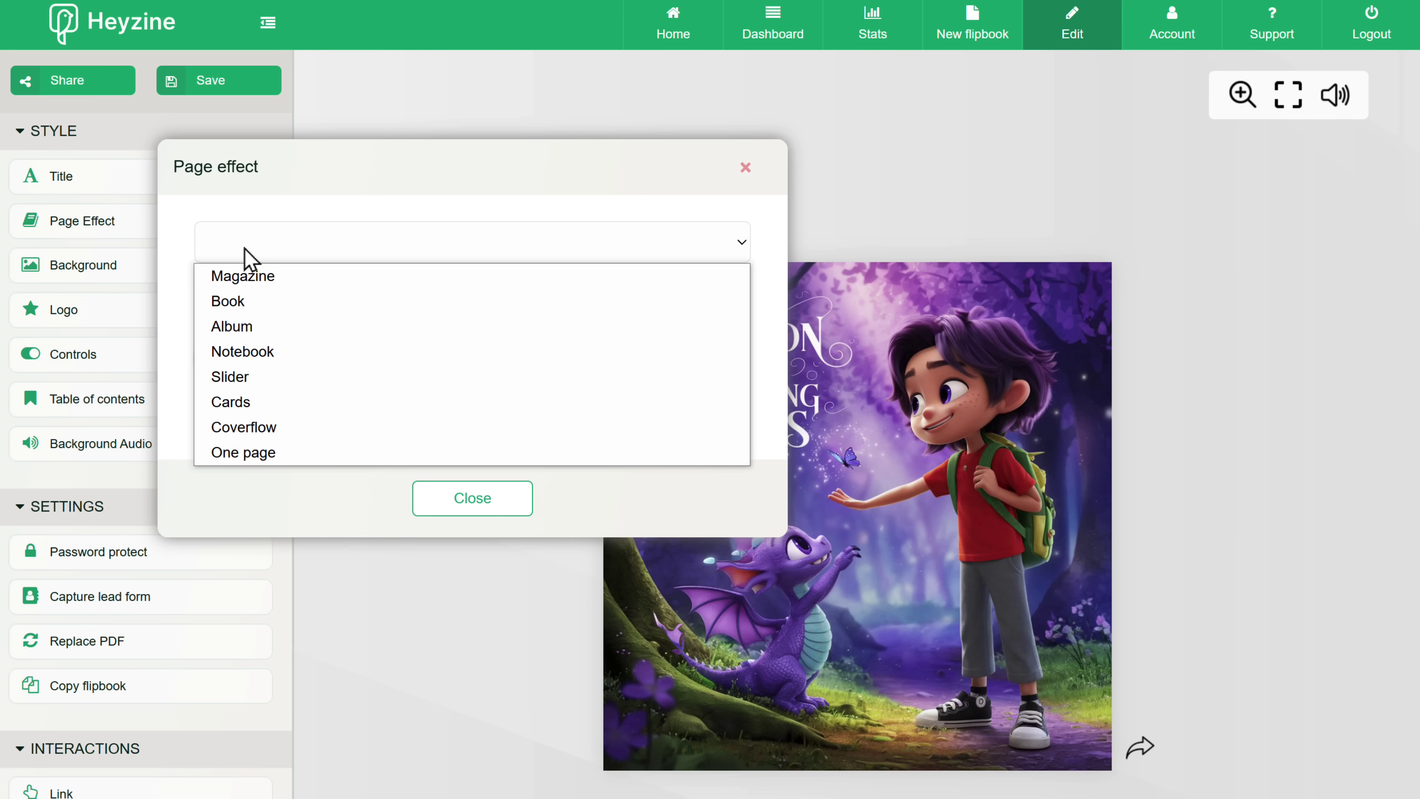
pyautogui.click(229, 302)
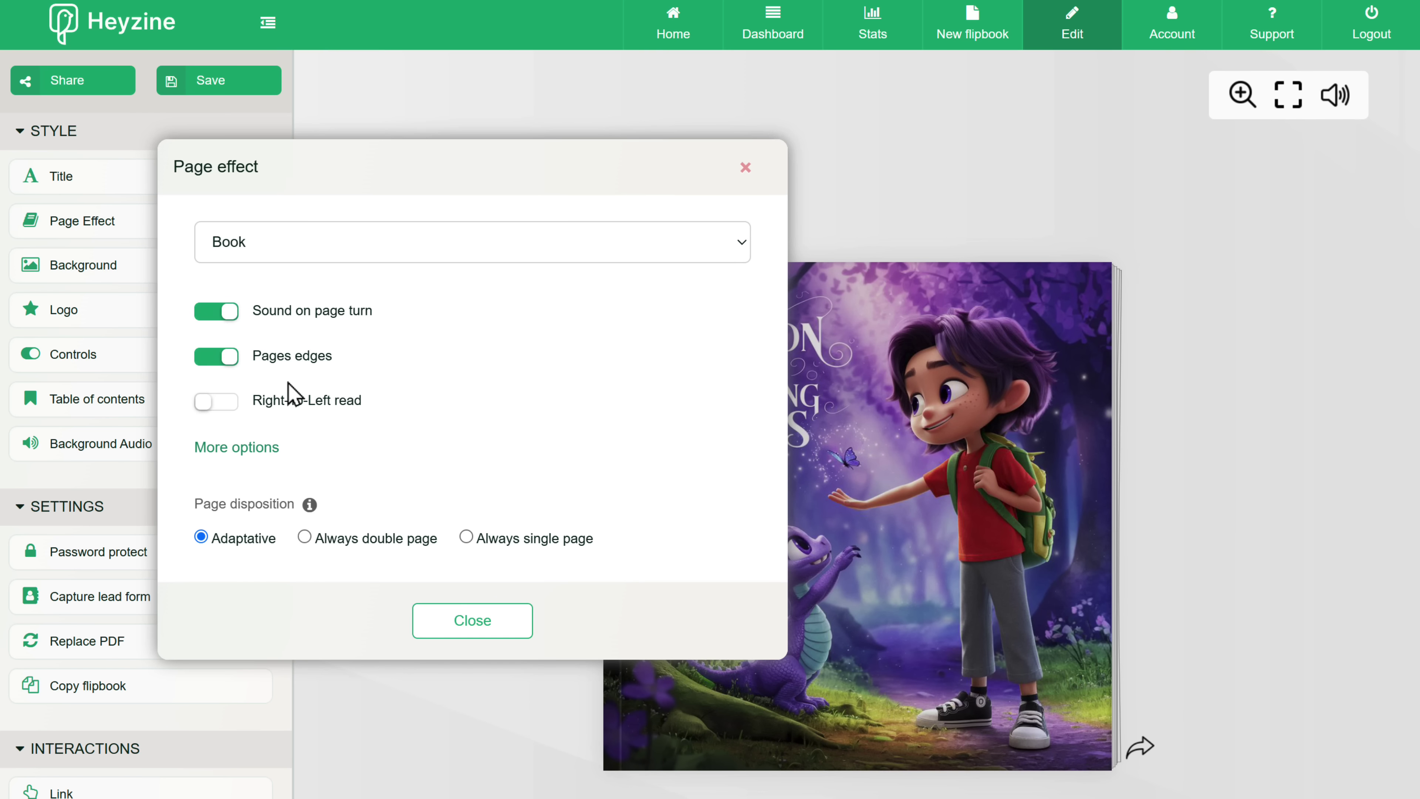
pyautogui.click(471, 622)
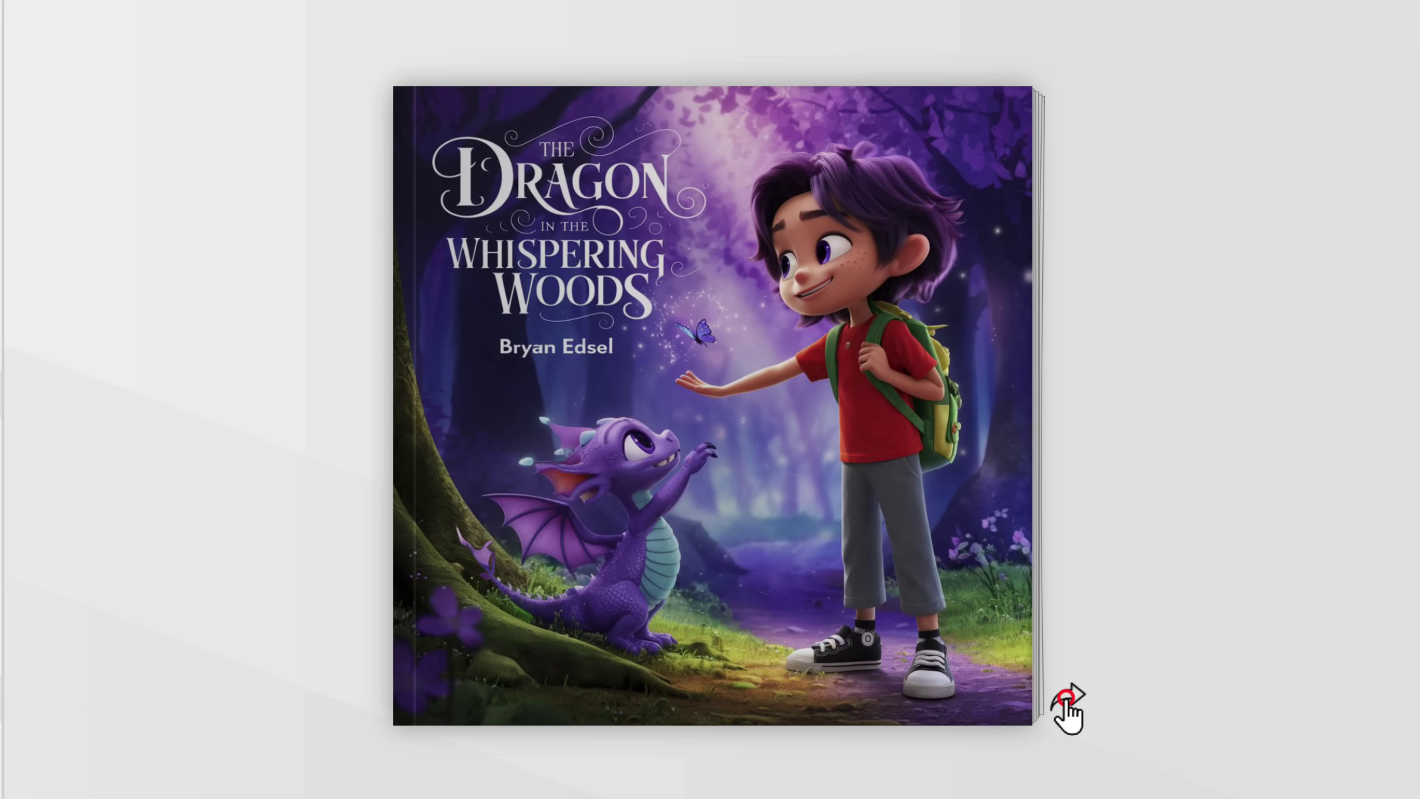
# Step: Page through the flipbook preview to the last page and copy its reader link for sharing
pyautogui.click(1140, 746)
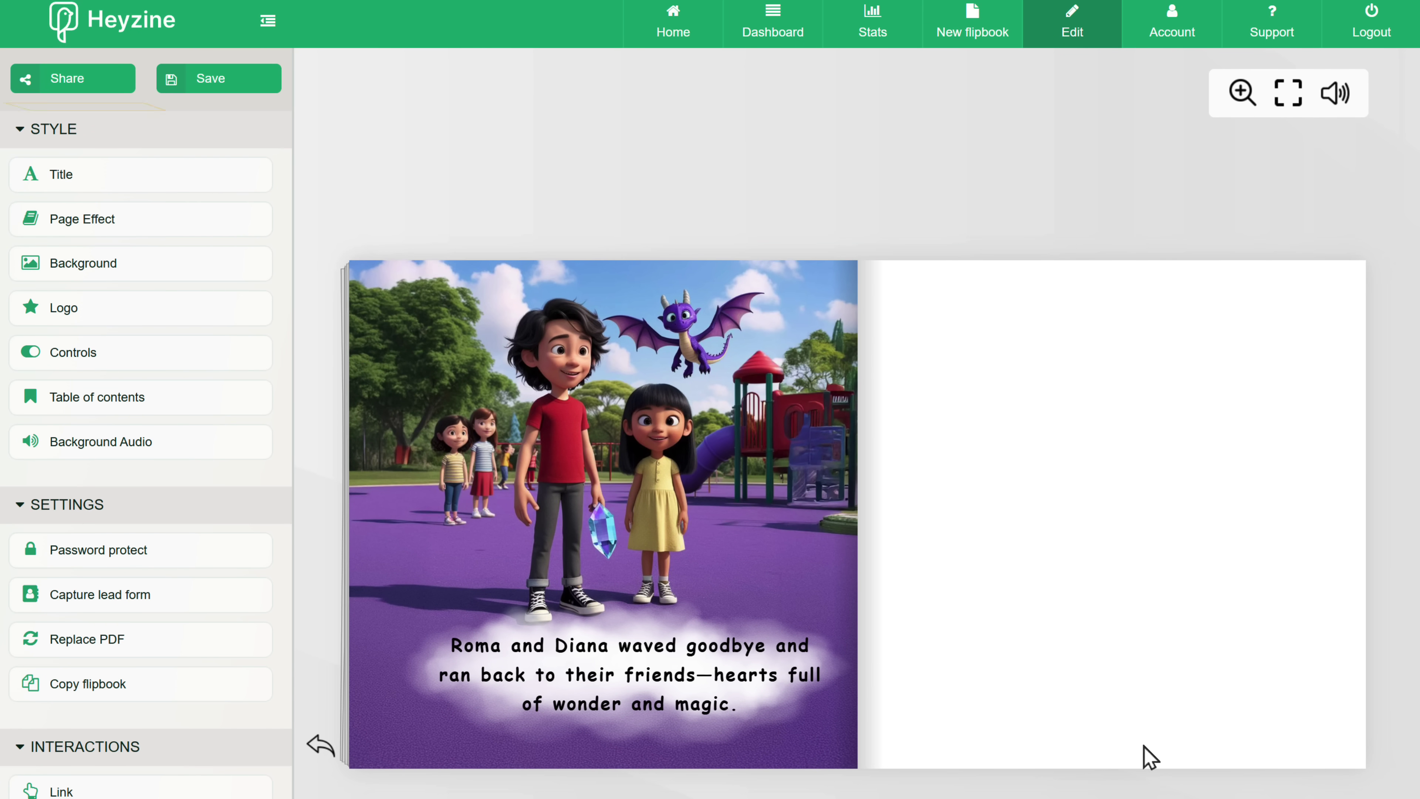
pyautogui.click(64, 84)
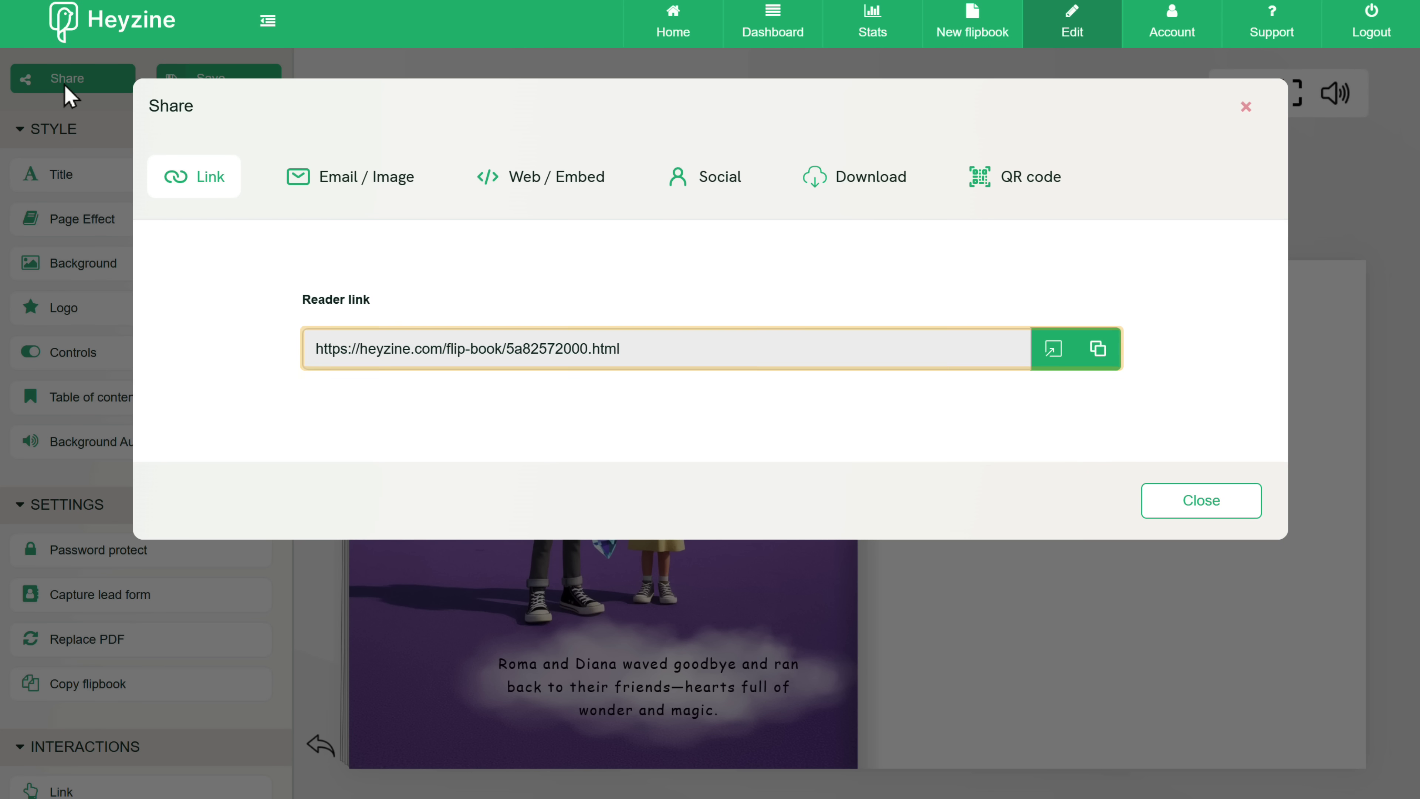
pyautogui.click(1098, 349)
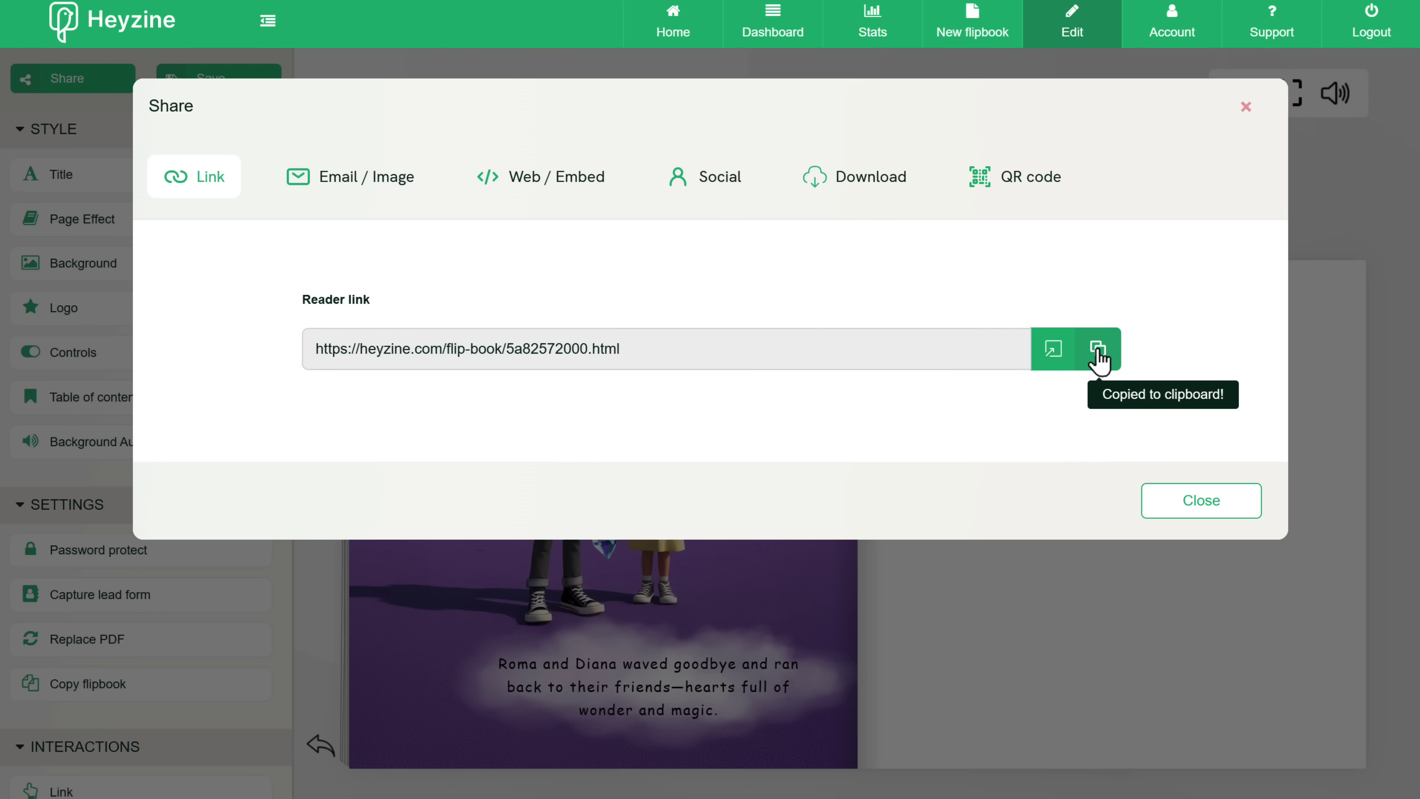